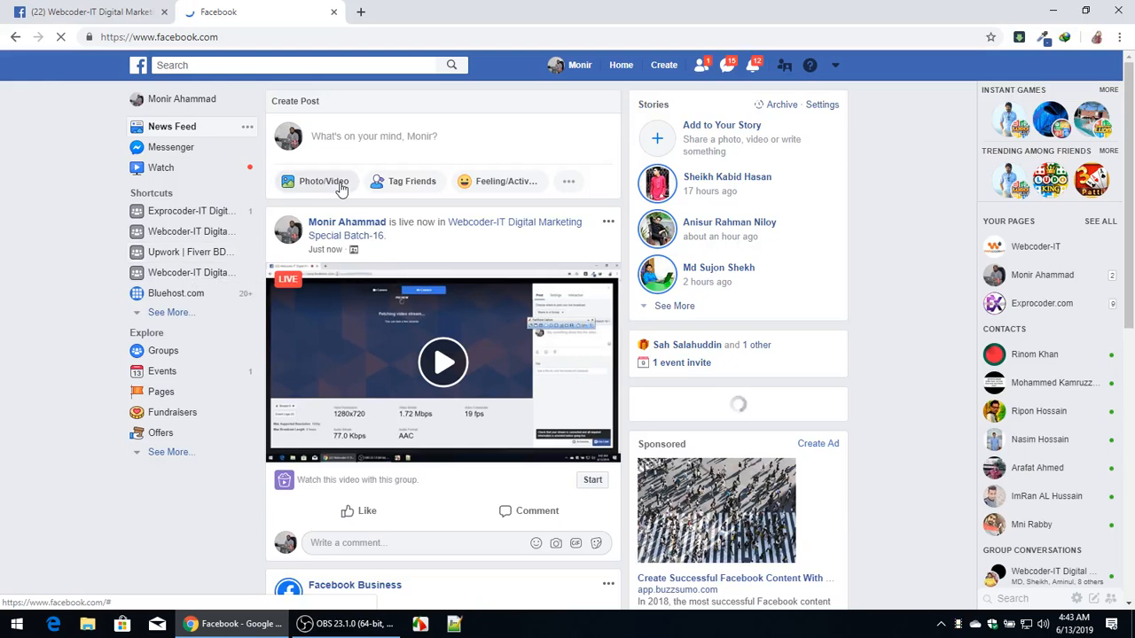
scroll(342, 189, "down", 3)
scroll(341, 189, "up", 3)
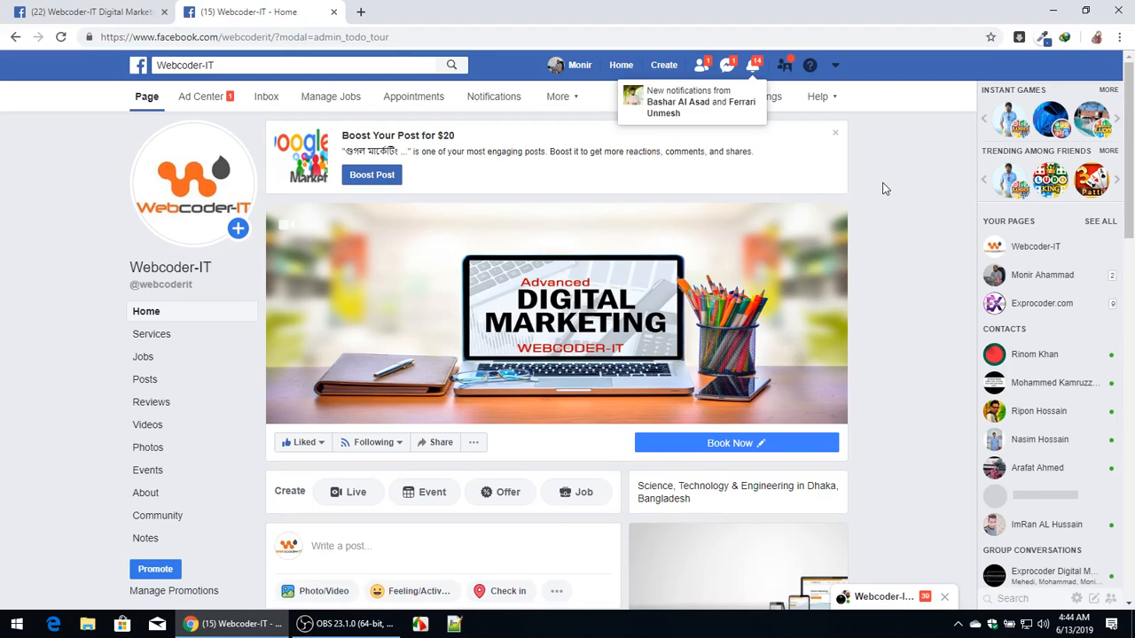
Minimize the browser, open the 'upwork clinets bid - Copy.txt' file from the desktop, and clear its text.
left_click(1054, 10)
double_click(80, 536)
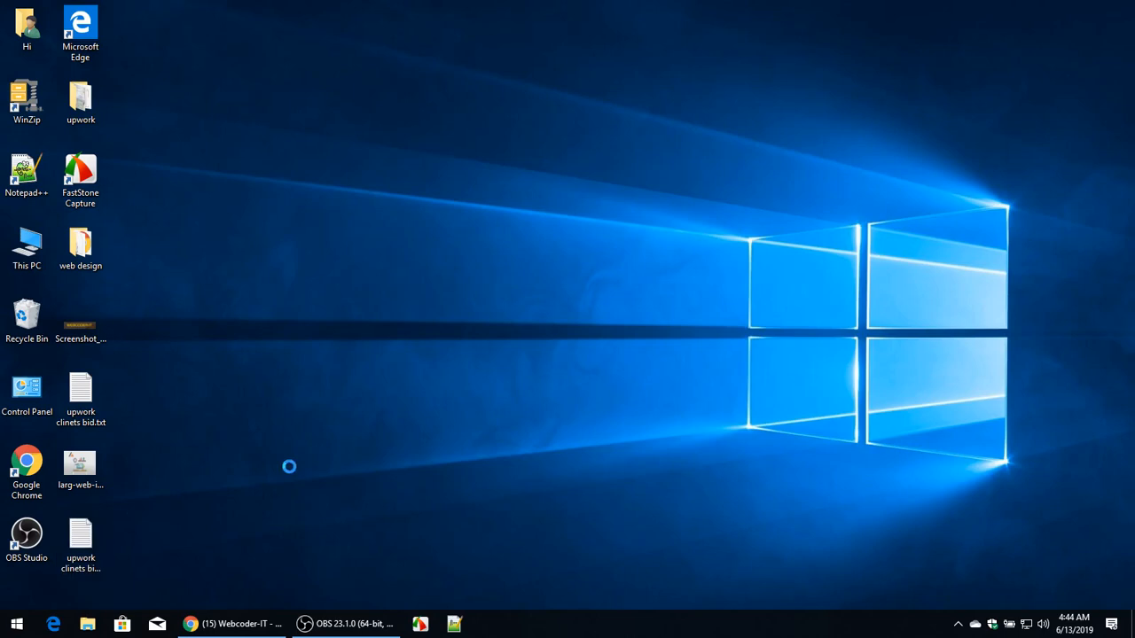
key("ctrl+a")
key("BackSpace")
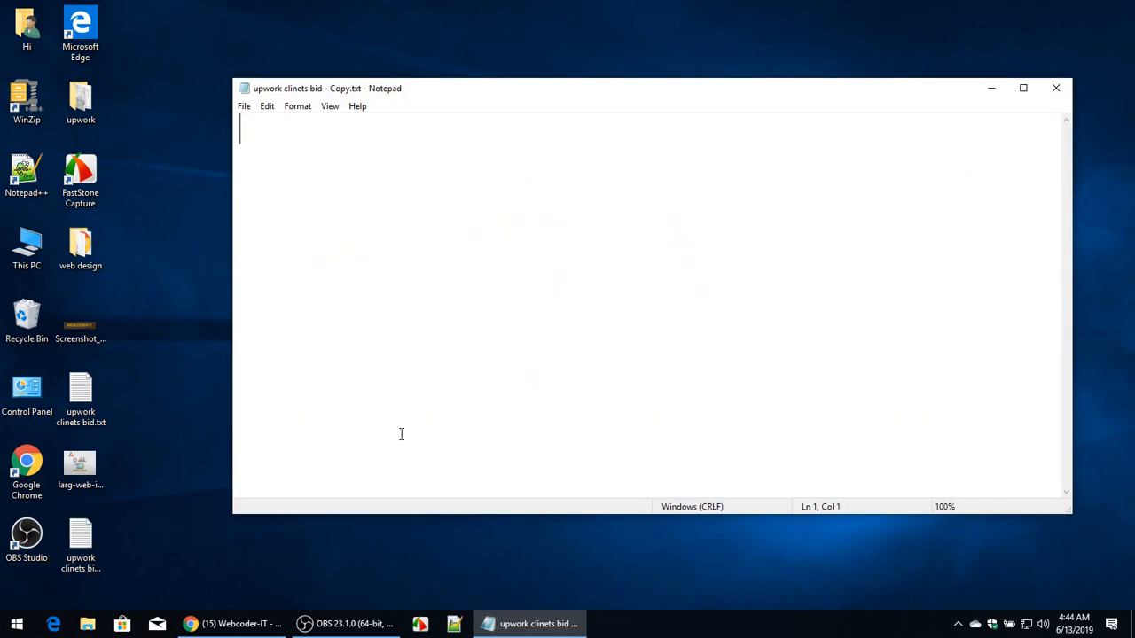
Write the heading "facebook marketing way :" and the first item "page promote" on the next line.
type("facebook marketi")
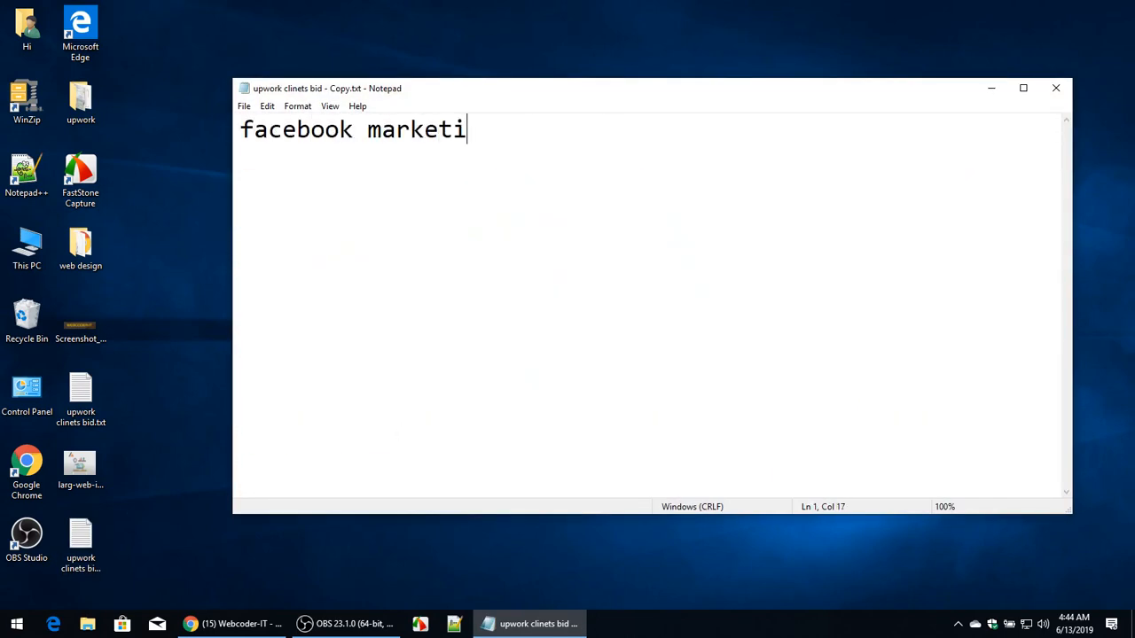
type("ng way :")
key("Return")
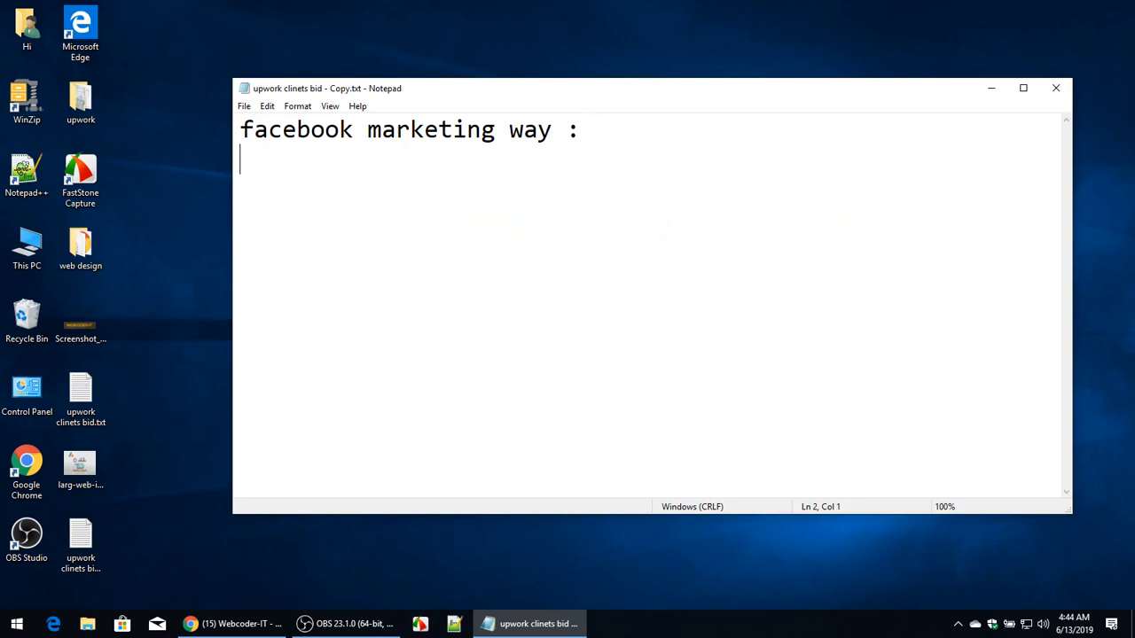
type("page promote")
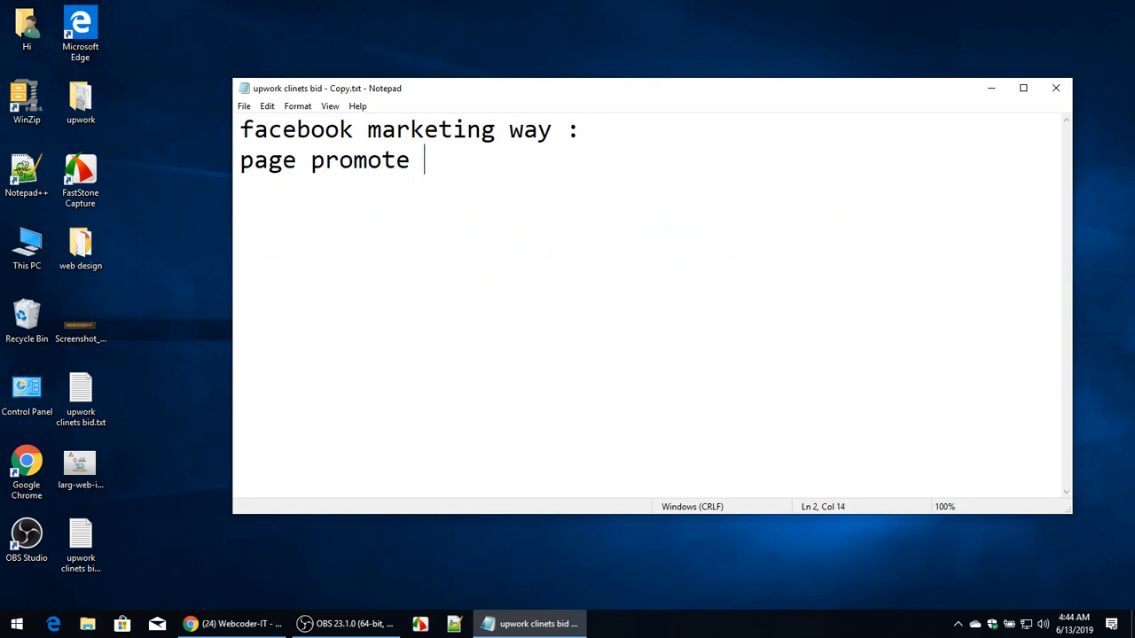
Add a third line reading "page post boost".
key("Return")
type("page psot")
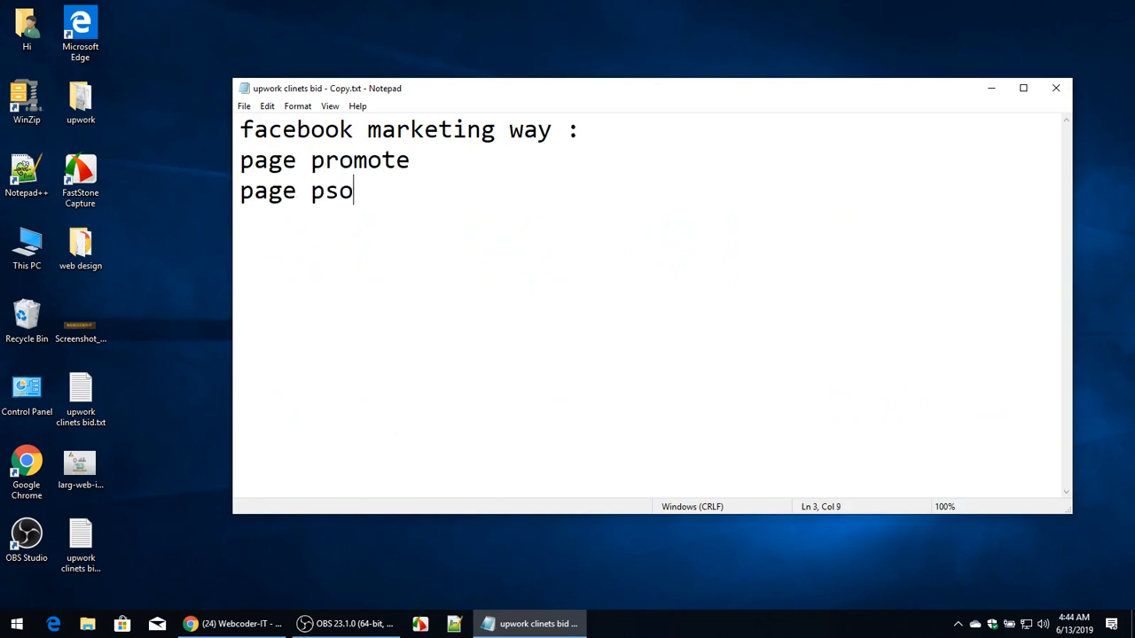
key("BackSpace")
key("BackSpace")
key("BackSpace")
key("BackSpace")
type("ost boost")
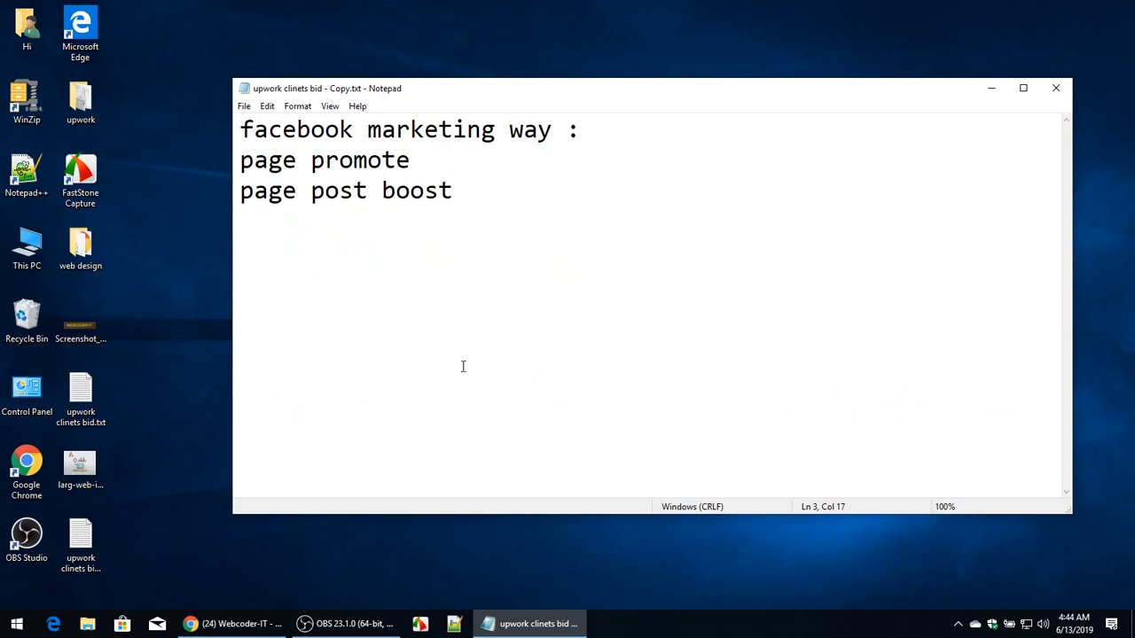
Append " / campaign" to the "page post boost" line.
double_click(448, 192)
key("Right")
type("/c")
key("BackSpace")
type("campaogn")
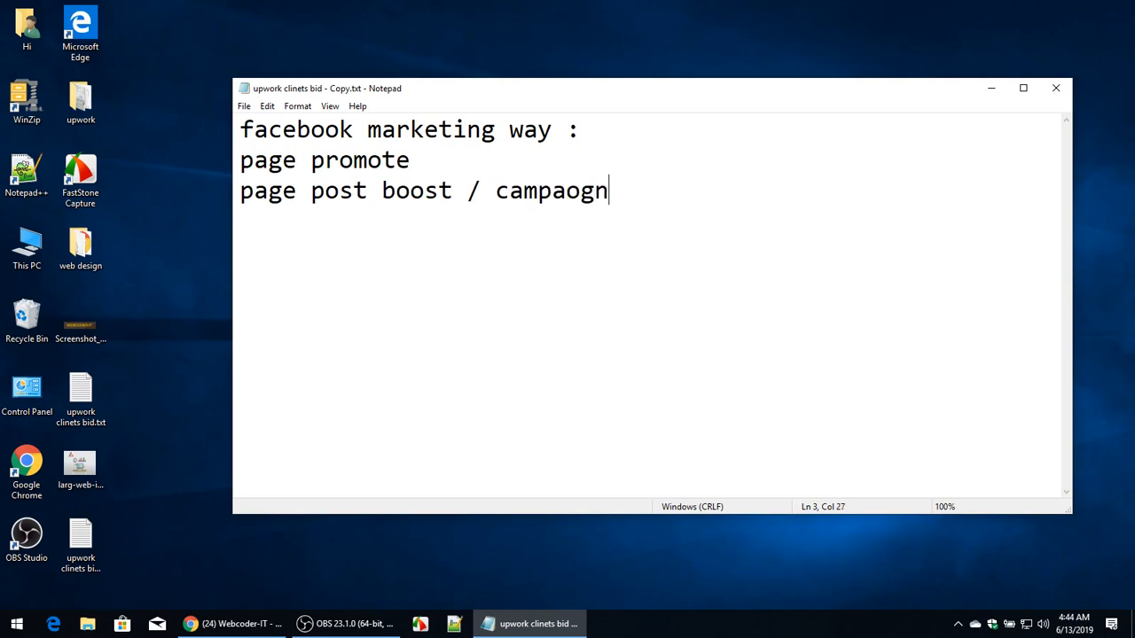
key("BackSpace")
key("BackSpace")
key("BackSpace")
type("ign")
Highlight words in the notes, then minimize Notepad and return to the Webcoder-IT page in the browser.
double_click(430, 214)
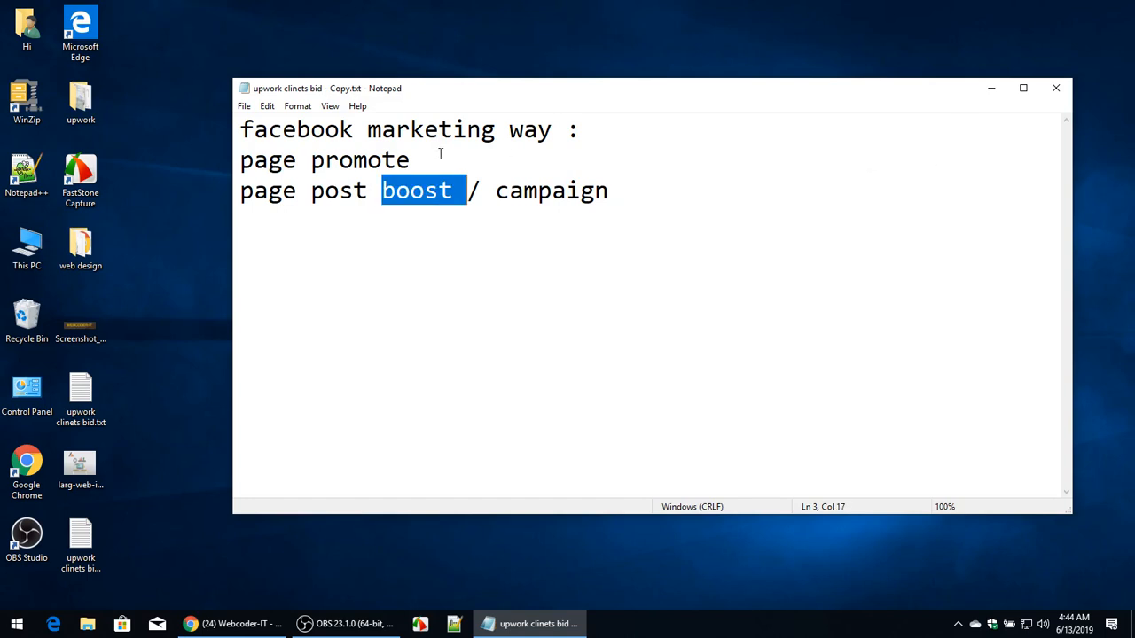
left_click(352, 157)
left_click(553, 193)
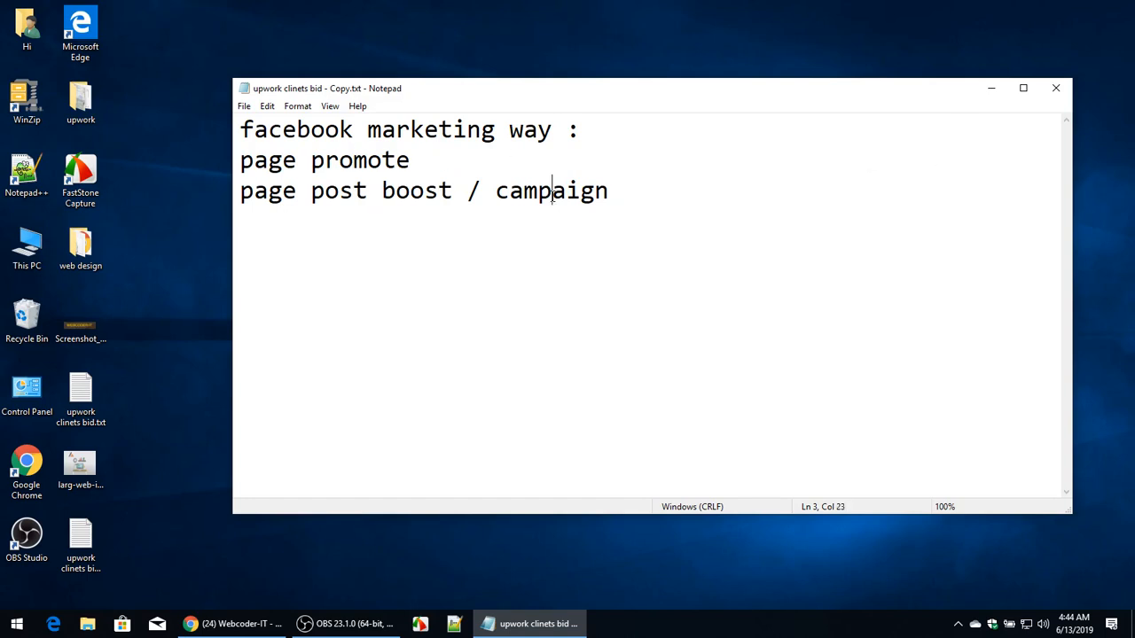
left_click(990, 89)
left_click(232, 624)
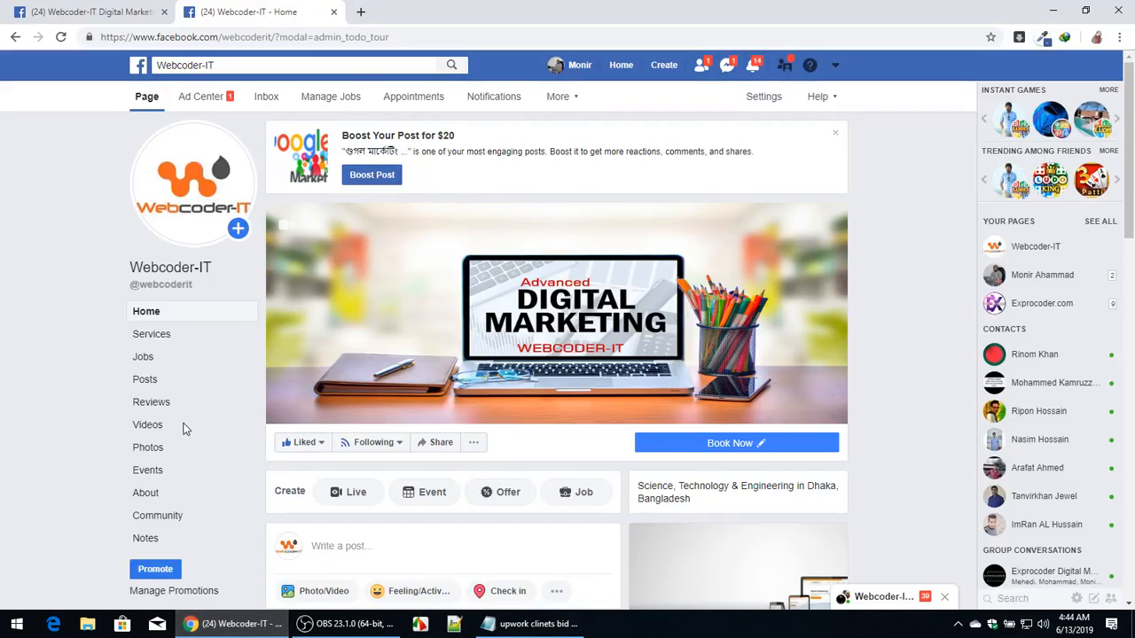
Scroll through the Webcoder-IT page while briefly bringing up the notes.
scroll(162, 516, "down", 1)
left_click(506, 625)
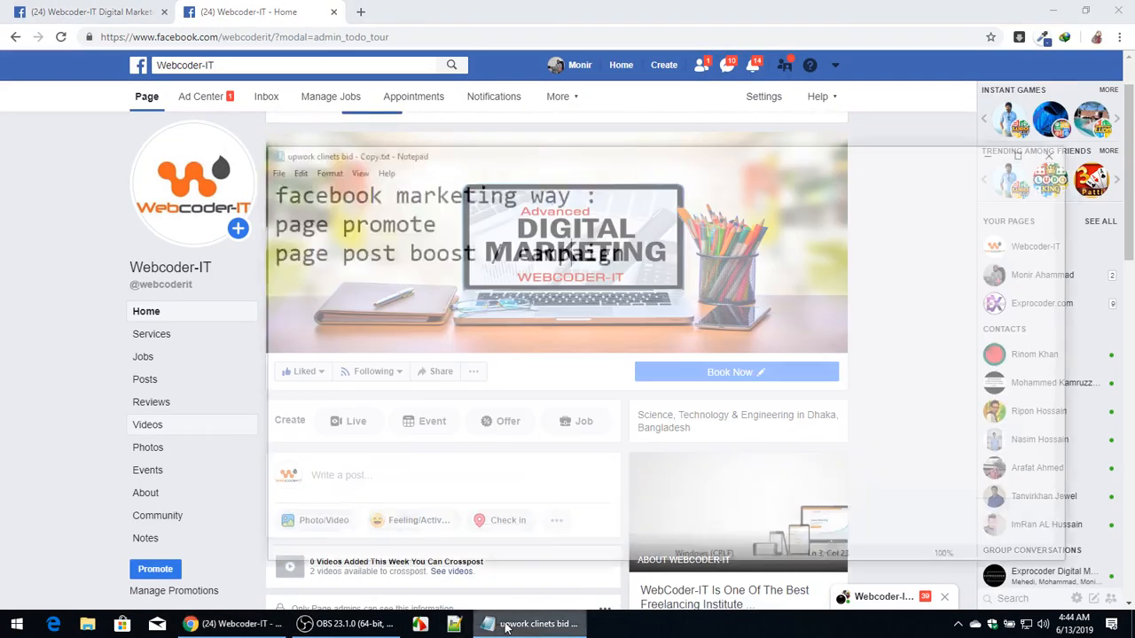
double_click(371, 166)
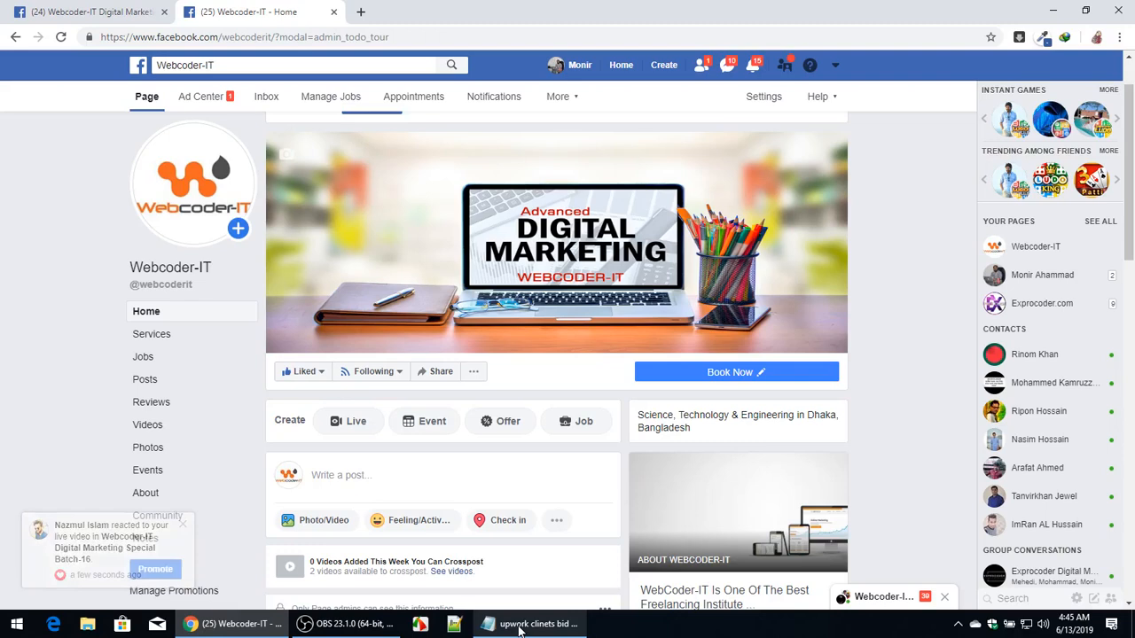
scroll(940, 470, "down", 5)
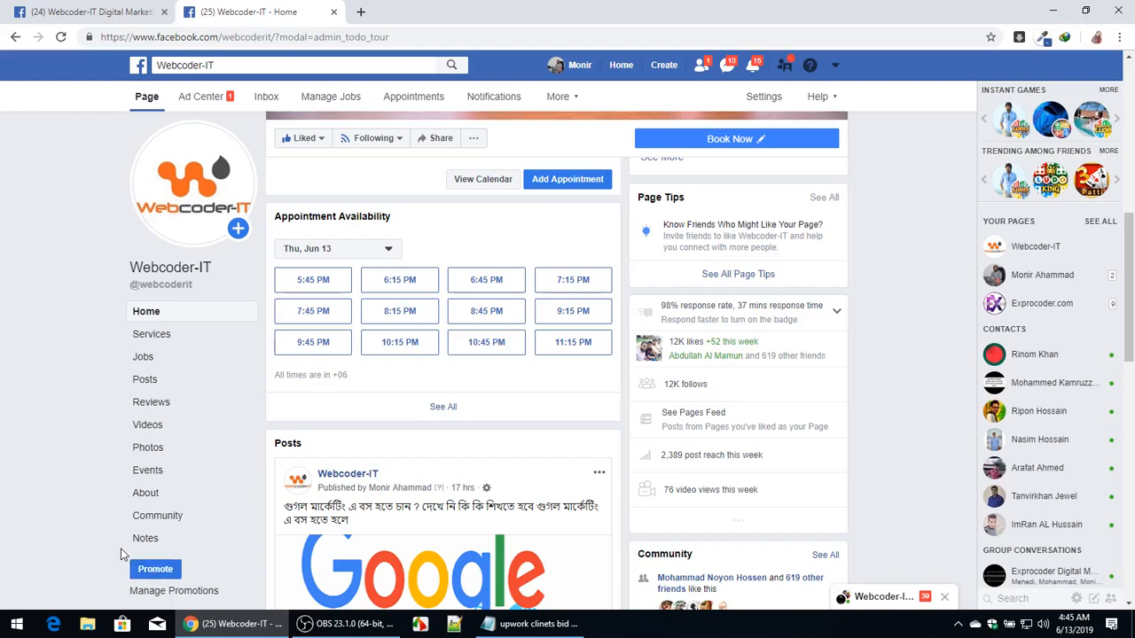
scroll(177, 499, "up", 3)
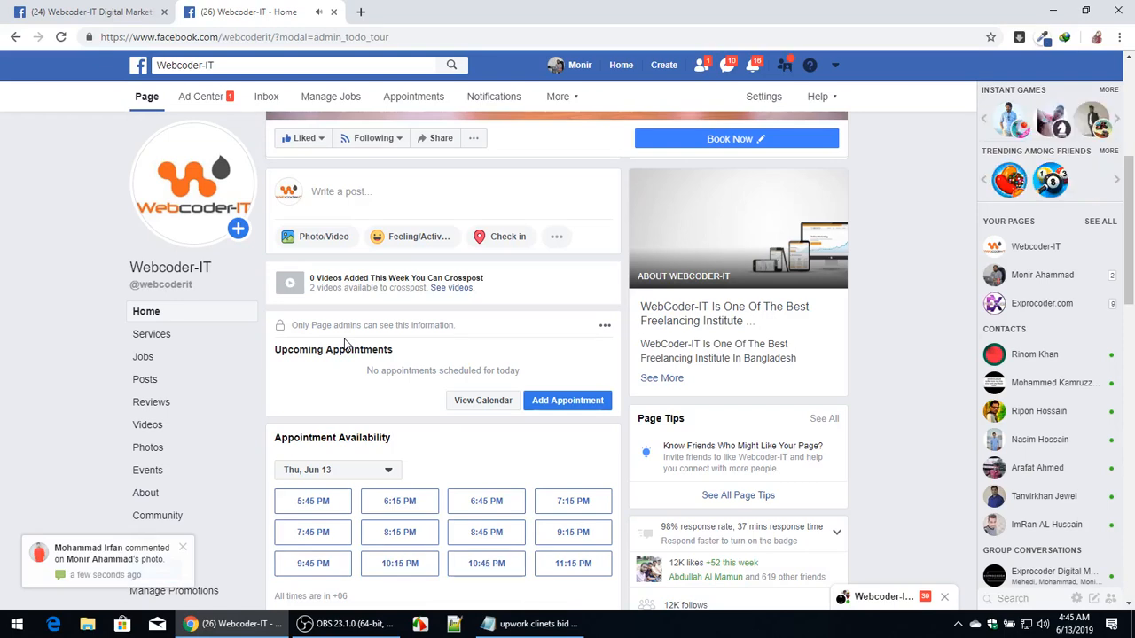
Bring up the notes in Notepad, view them maximized, and minimize Notepad again.
left_click(530, 624)
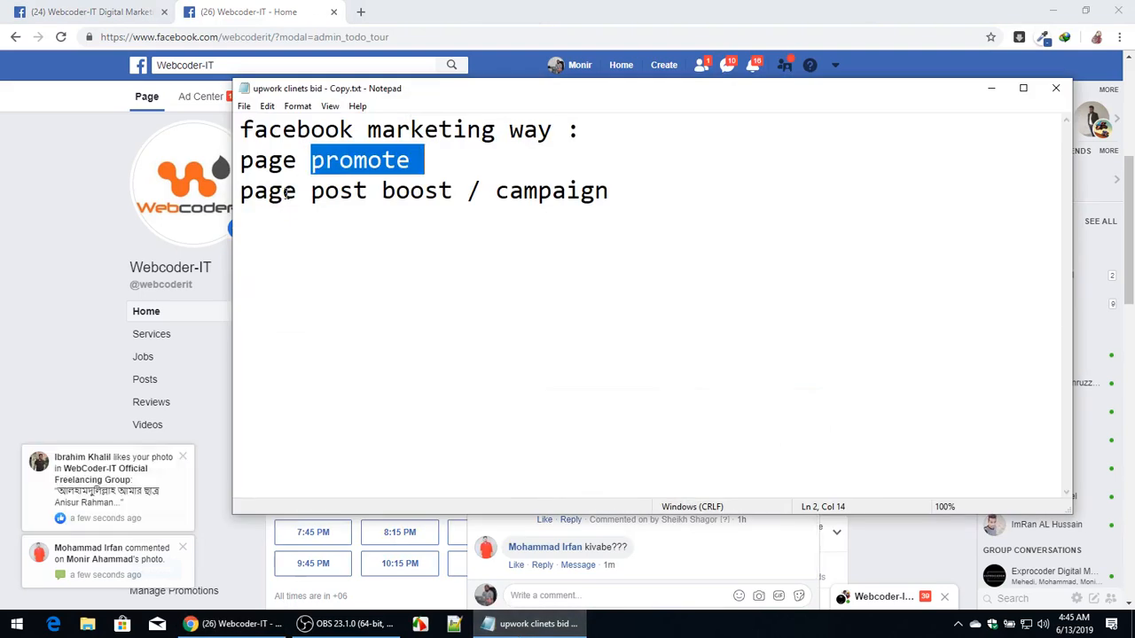
left_click(340, 191)
left_click(400, 195)
left_click(1023, 88)
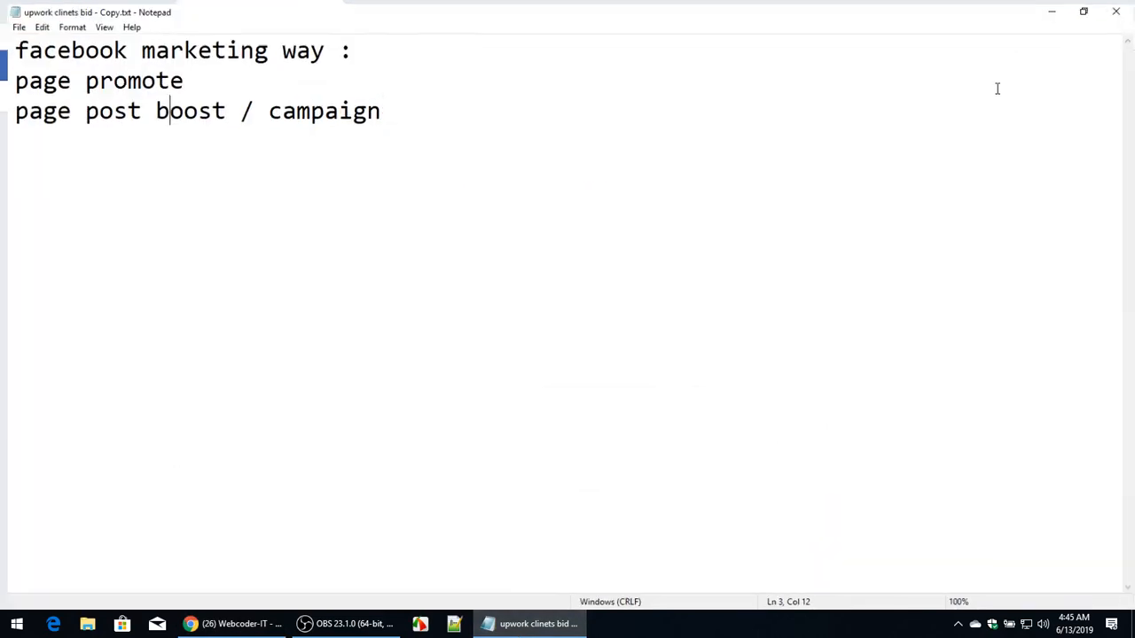
left_click(1053, 9)
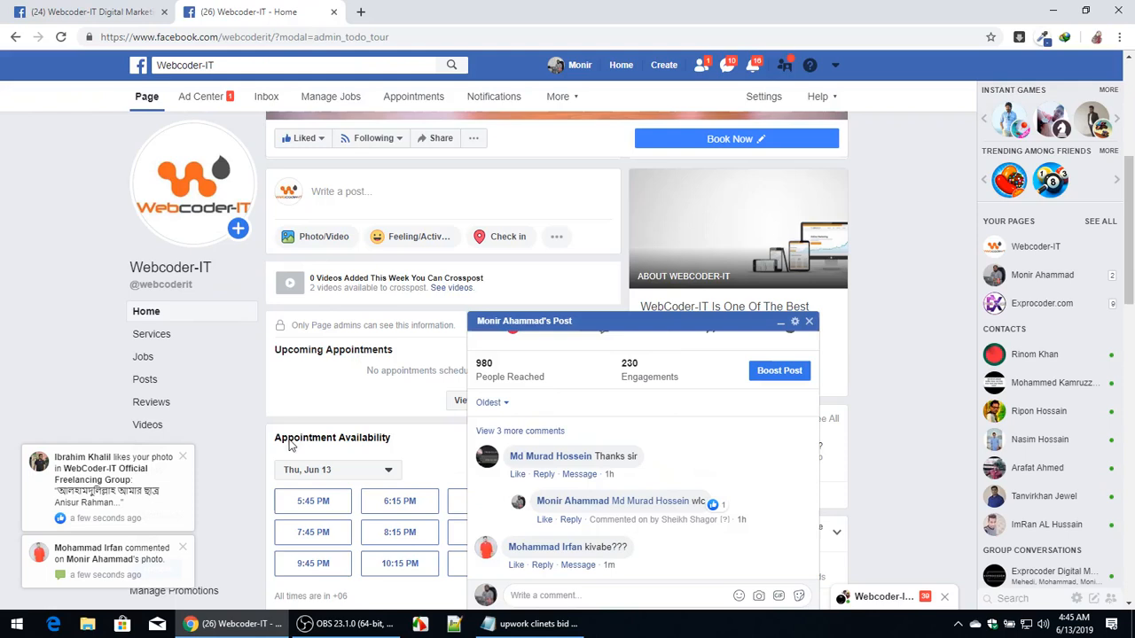
Close the post's comment window and scroll through the page's recent posts and their reach.
left_click(808, 322)
scroll(414, 370, "down", 5)
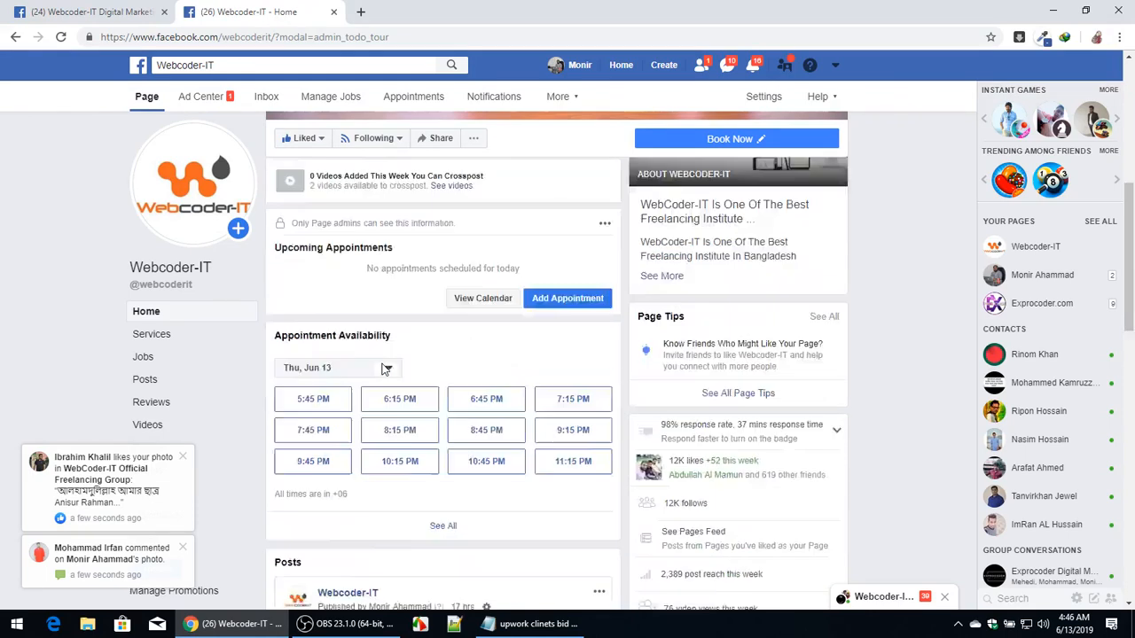
scroll(383, 369, "down", 4)
scroll(367, 322, "up", 7)
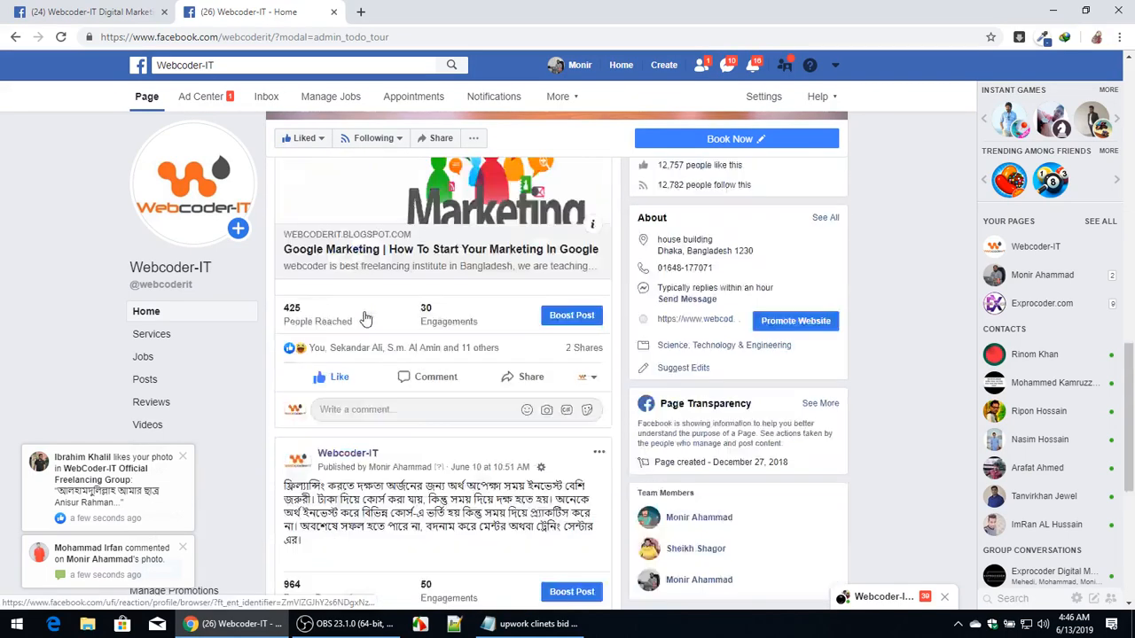
scroll(532, 390, "down", 2)
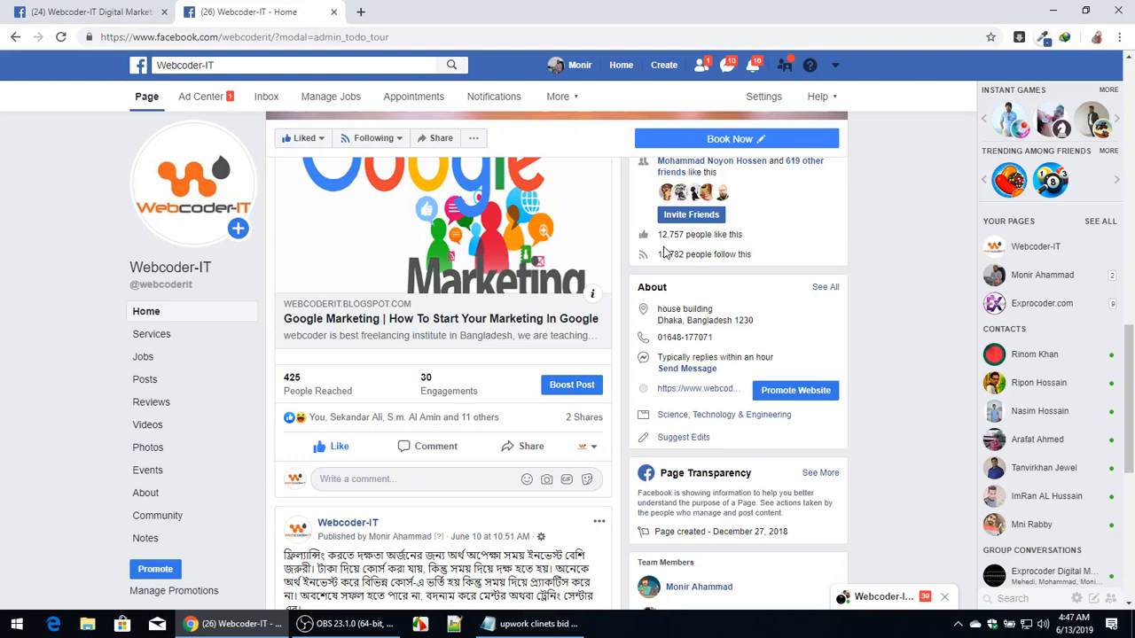
left_click(530, 624)
left_click(538, 624)
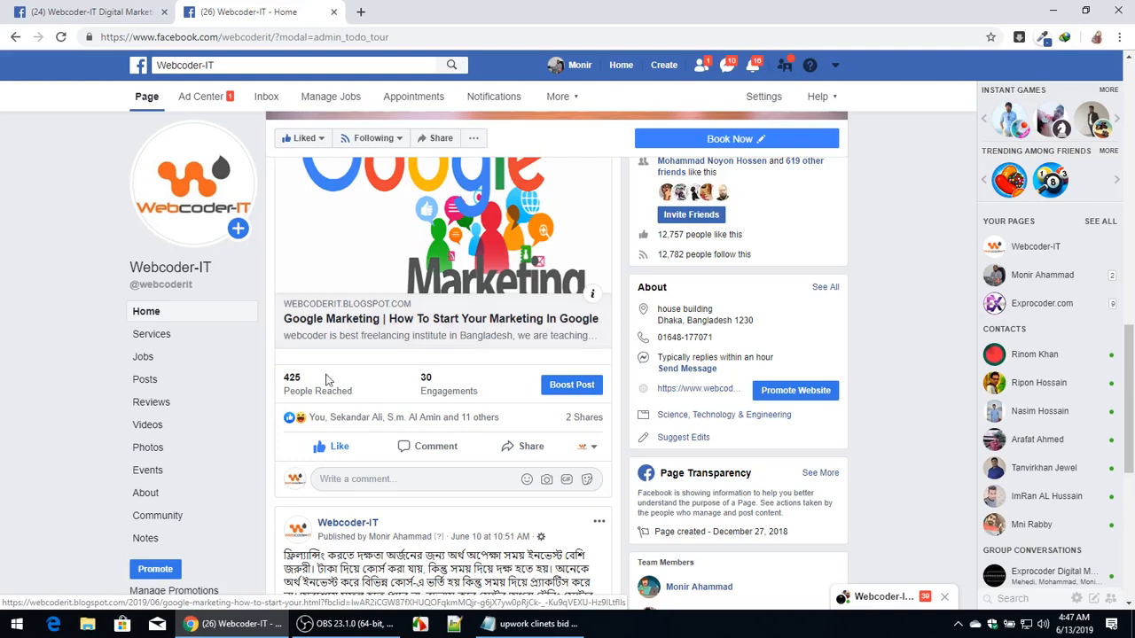
scroll(417, 337, "down", 2)
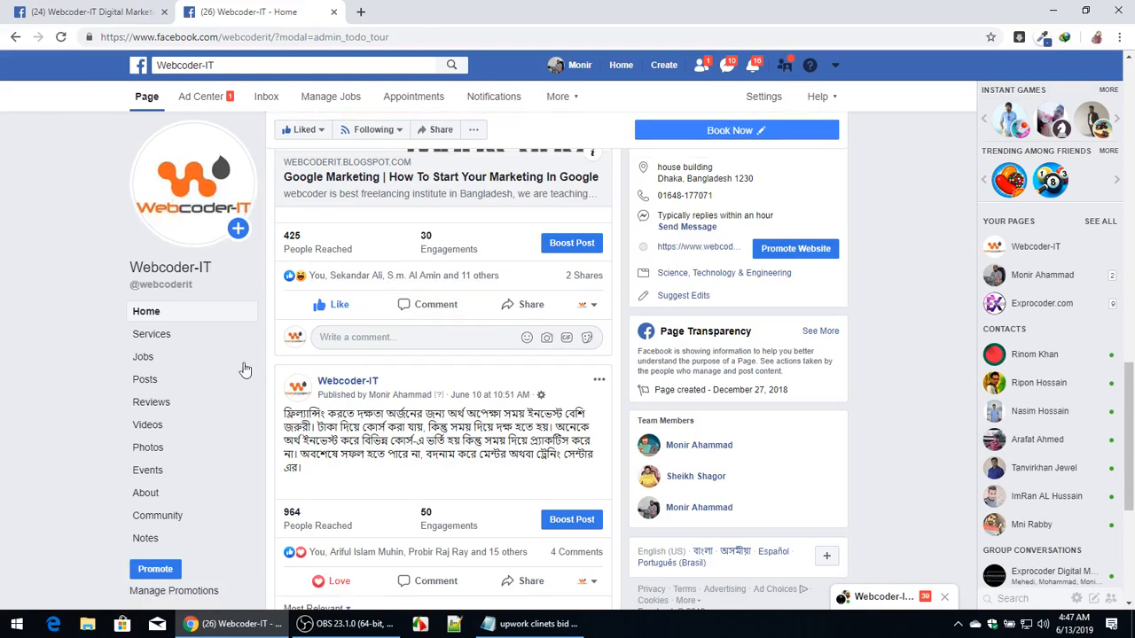
Open and close the promotion options dialog and the post's comment window.
left_click(485, 517)
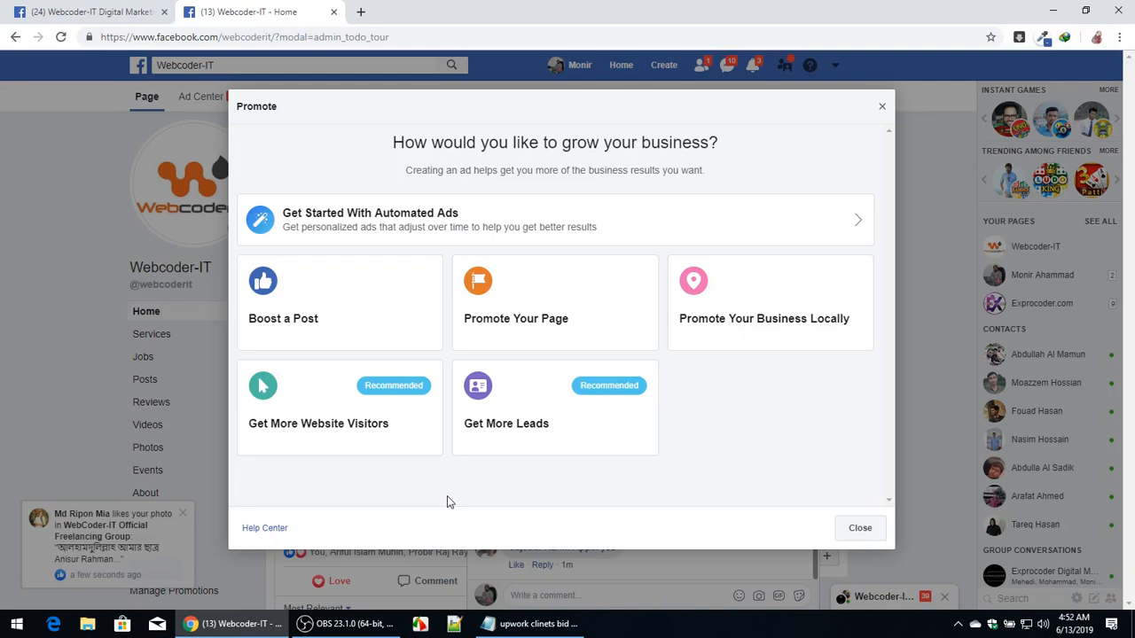
left_click(856, 532)
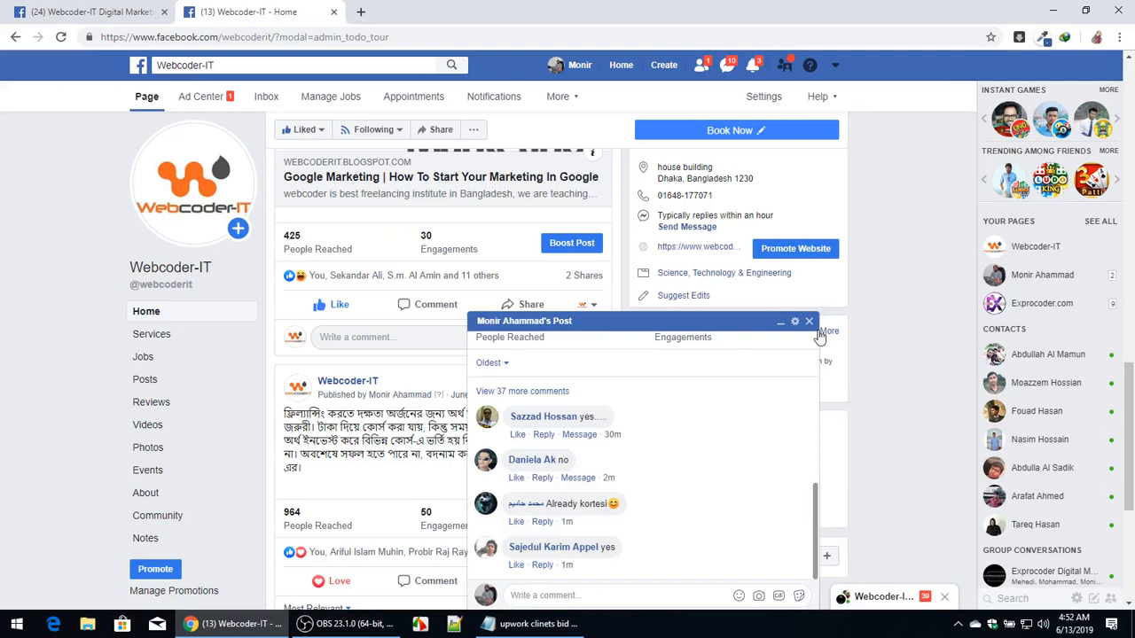
left_click(808, 321)
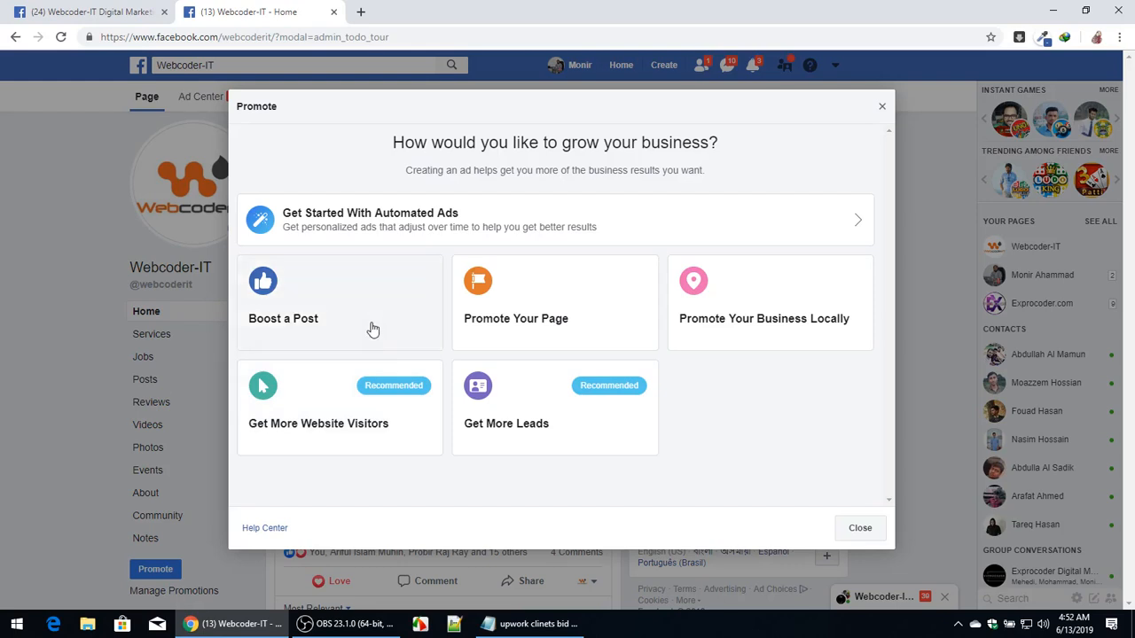
Choose Promote Your Page, and browse the Facebook news feed in a separate tab before closing it.
left_click(511, 323)
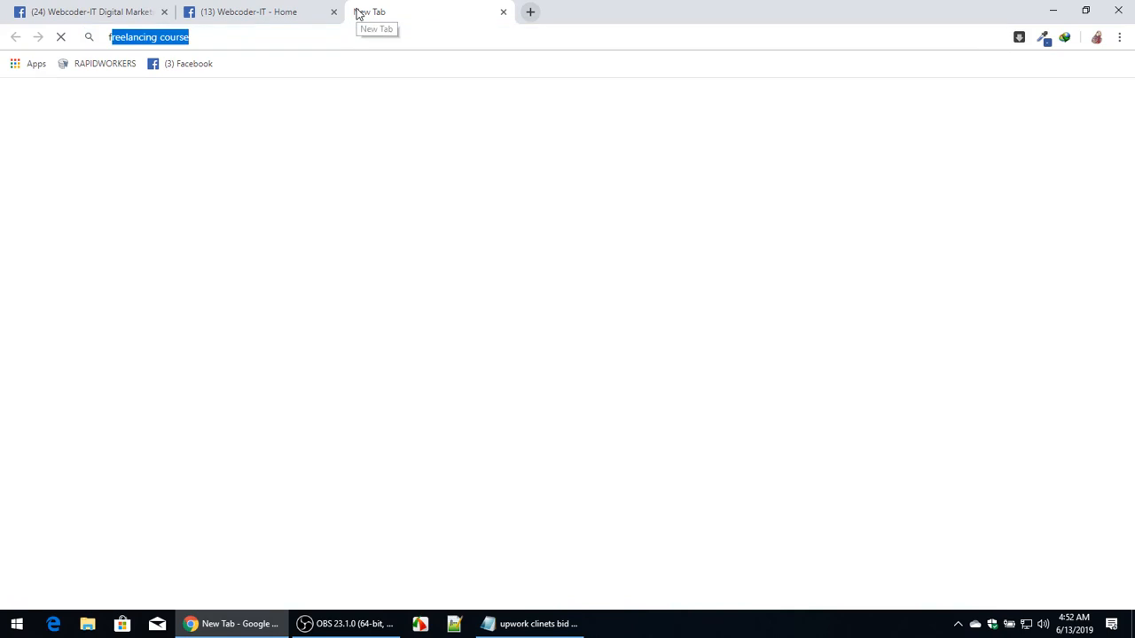
type("facebook.com")
key("Return")
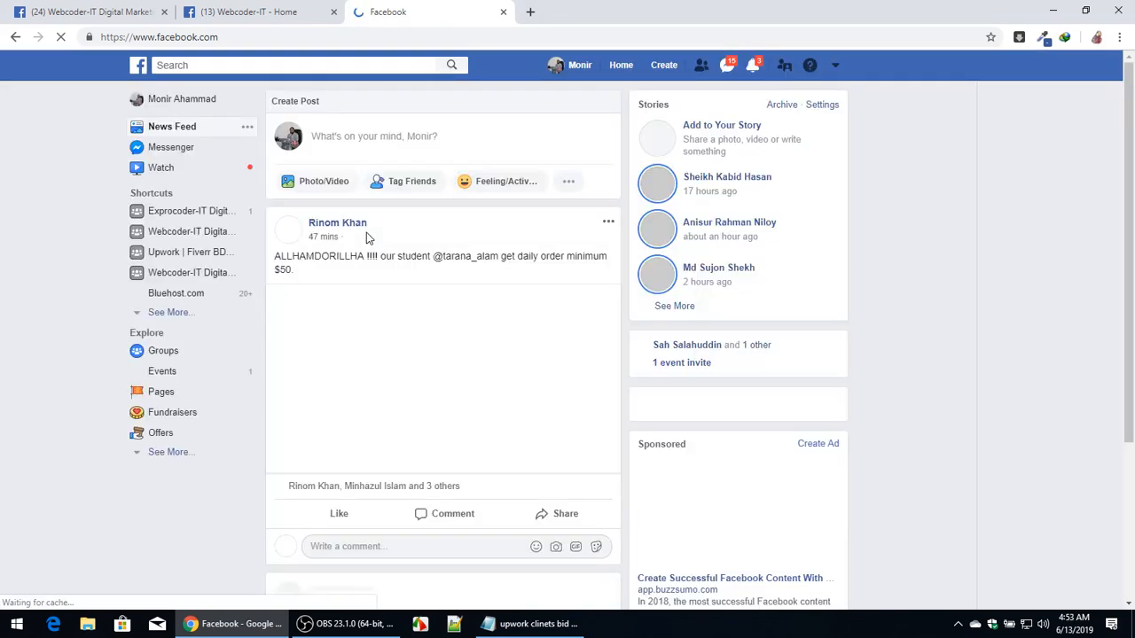
scroll(388, 274, "down", 3)
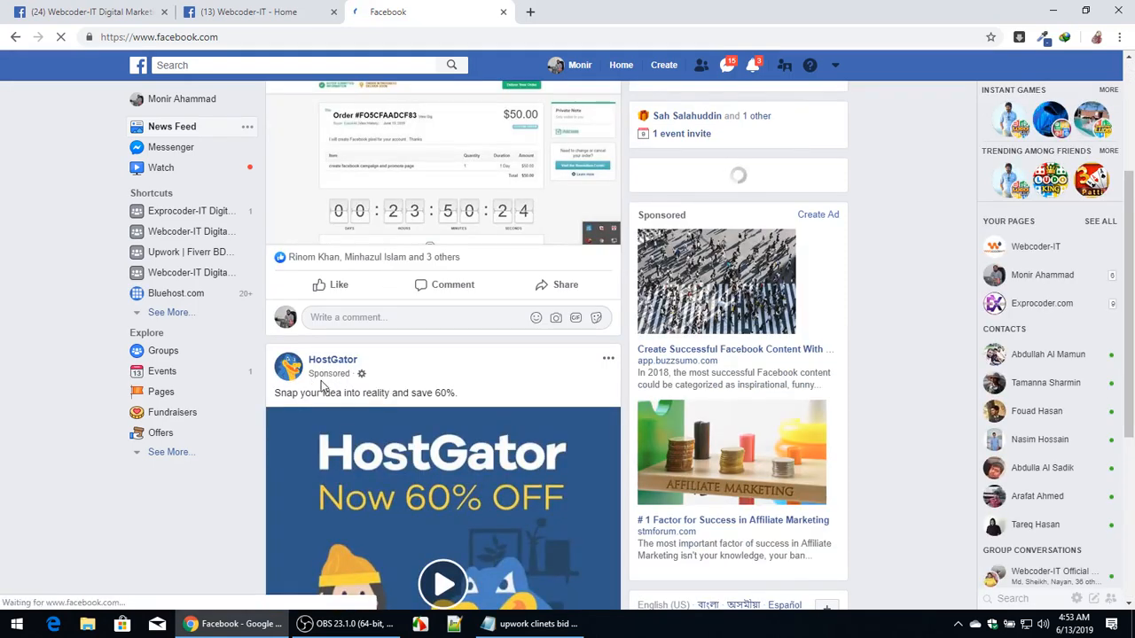
scroll(321, 383, "down", 4)
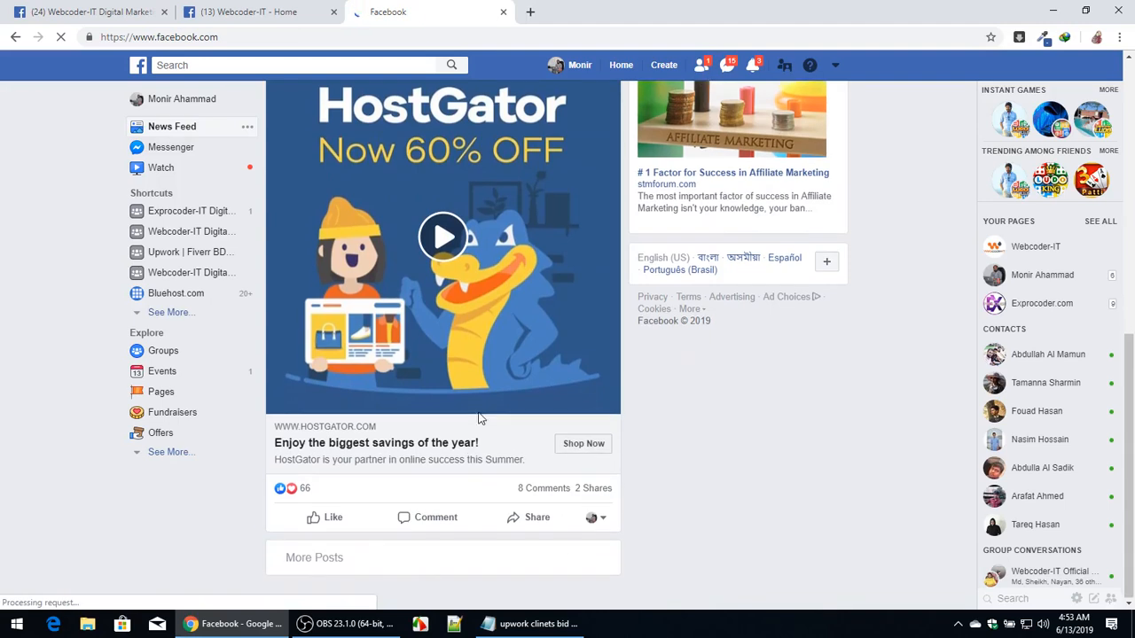
scroll(479, 420, "down", 2)
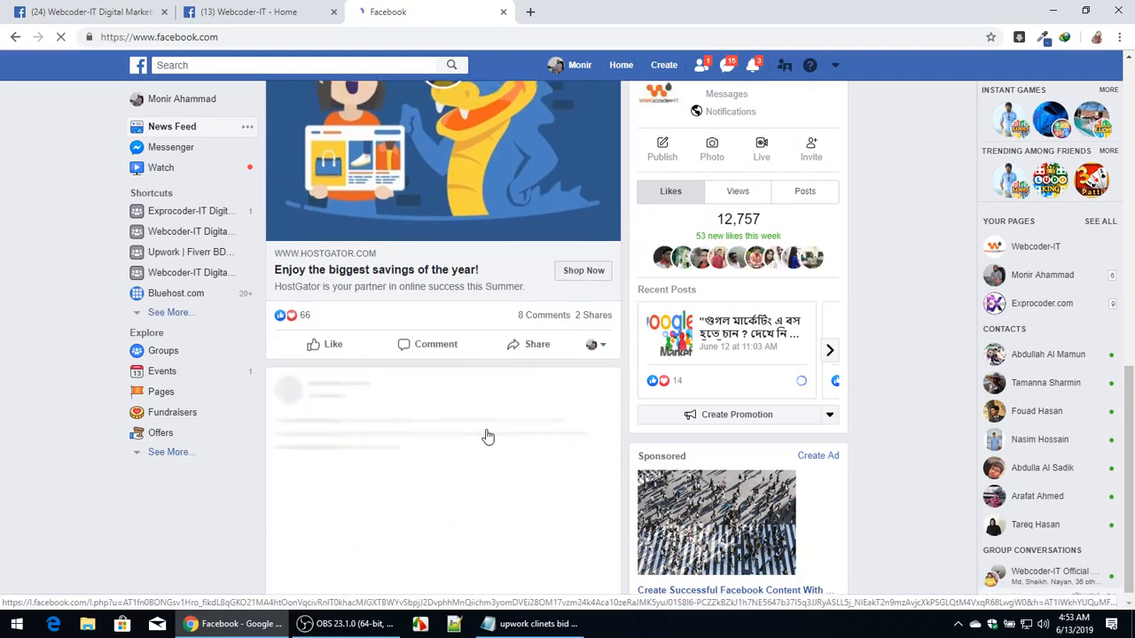
scroll(486, 435, "up", 6)
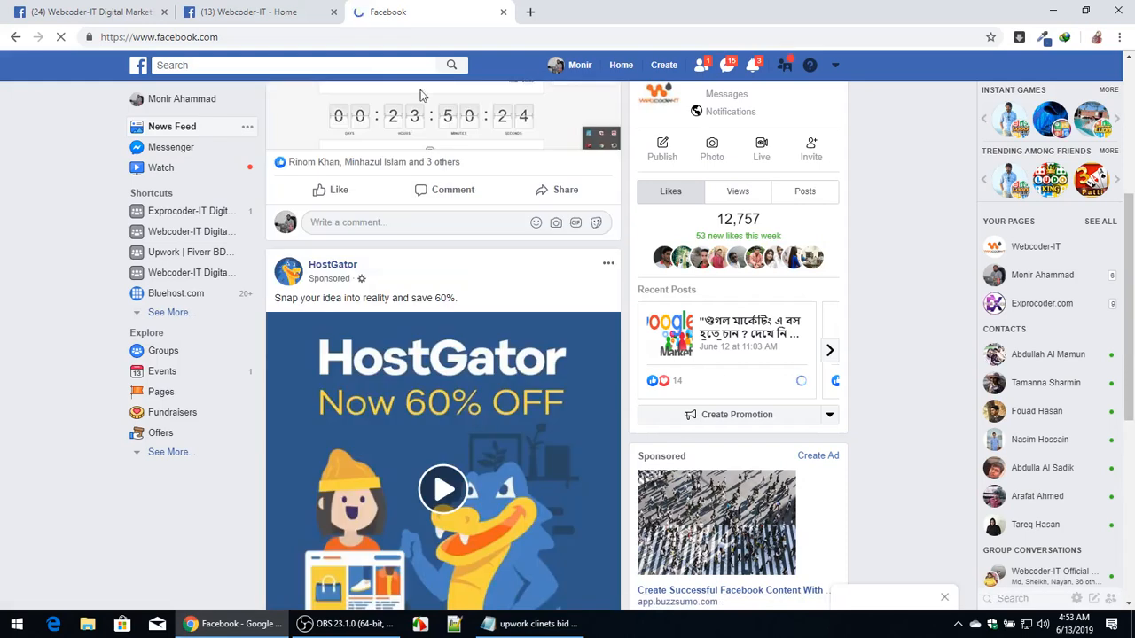
left_click(503, 13)
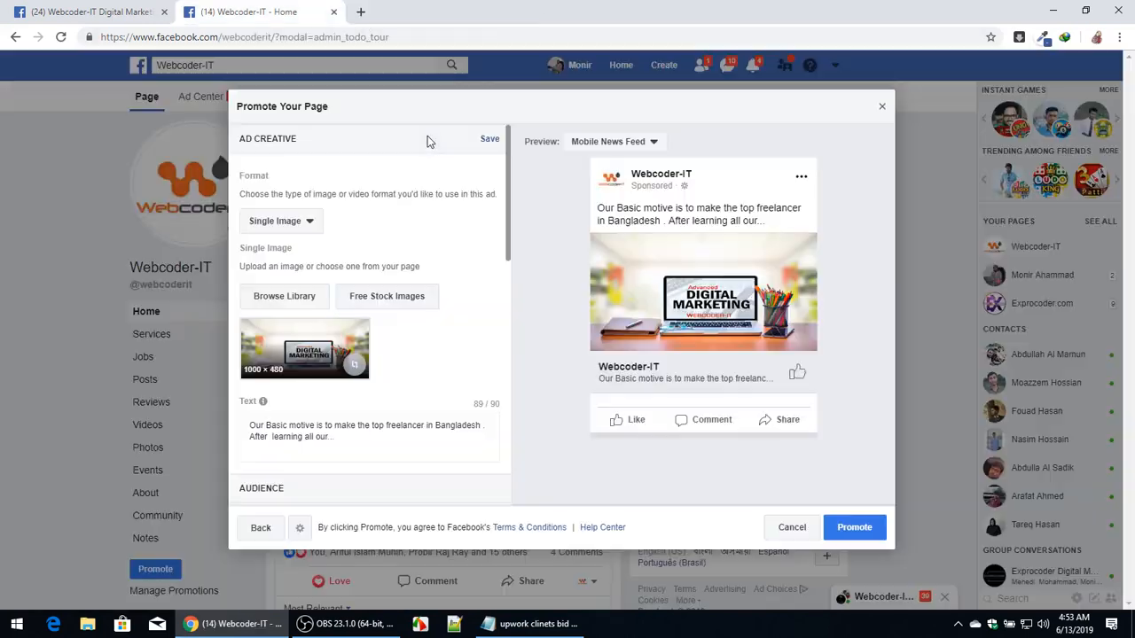
Switch the ad preview to Desktop News Feed.
left_click(621, 144)
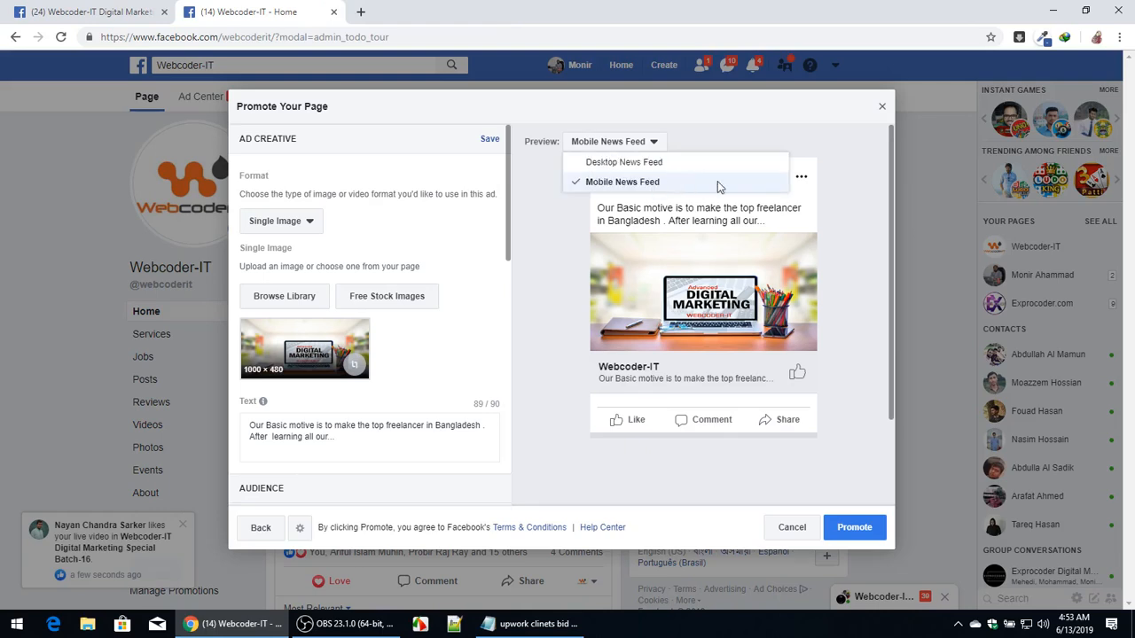
left_click(683, 162)
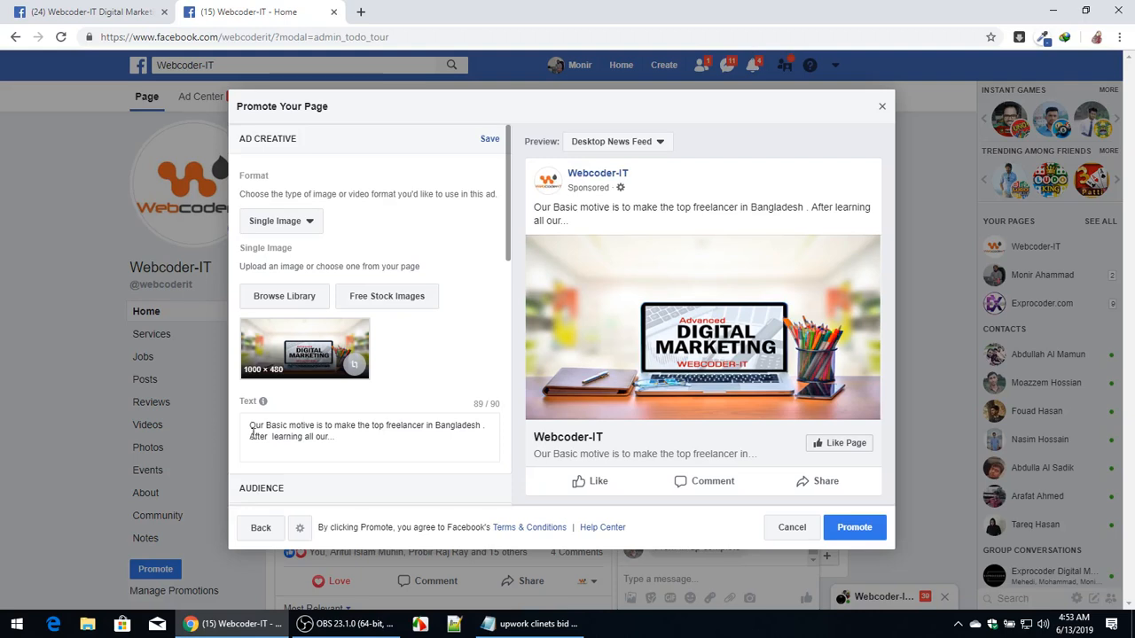
Replace the ad text with "Do You Want To become A freelancer / Join our page" and preview it as a Mobile News Feed ad.
scroll(329, 431, "down", 3)
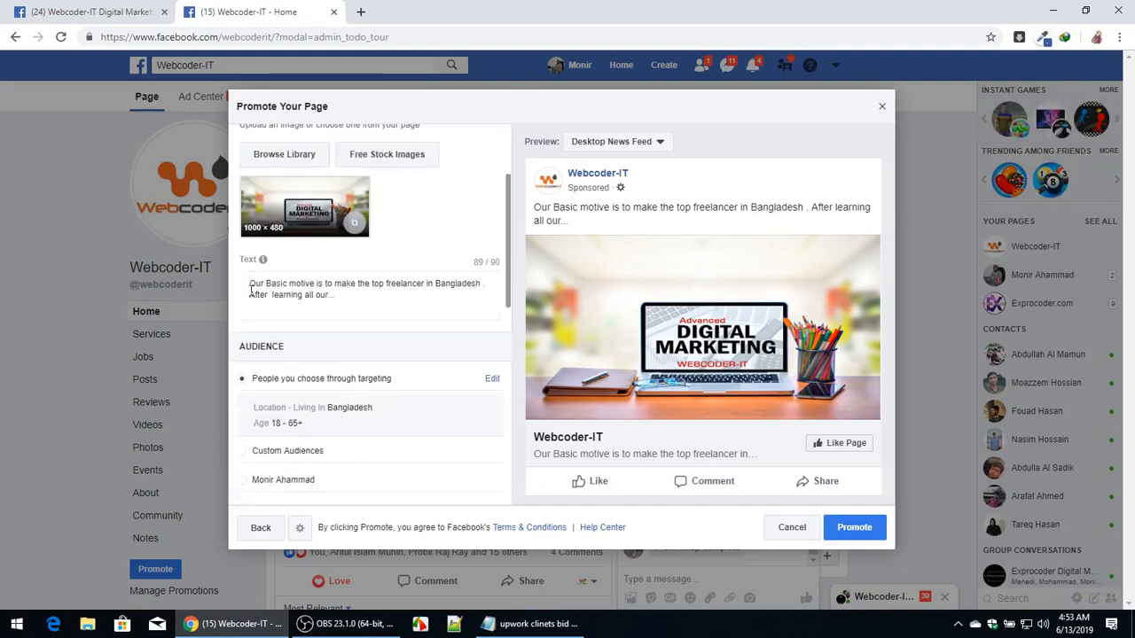
mouse_move(249, 295)
left_mouse_down()
mouse_move(349, 297)
mouse_move(247, 282)
left_mouse_up()
left_click(298, 290)
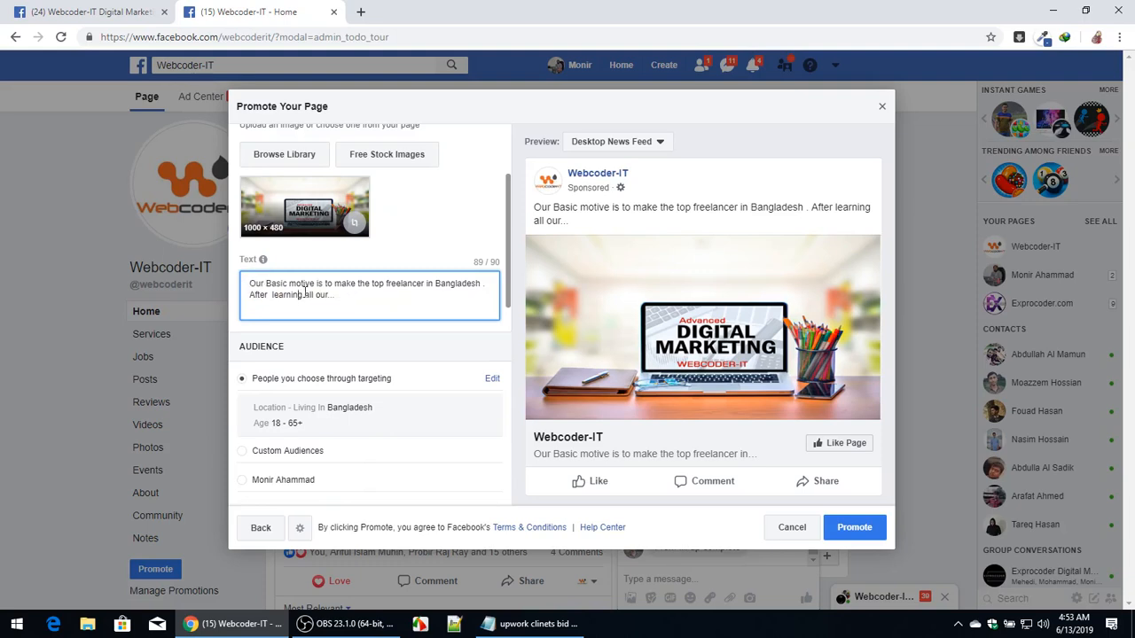
left_click_drag(325, 294, 296, 291)
key("ctrl+a")
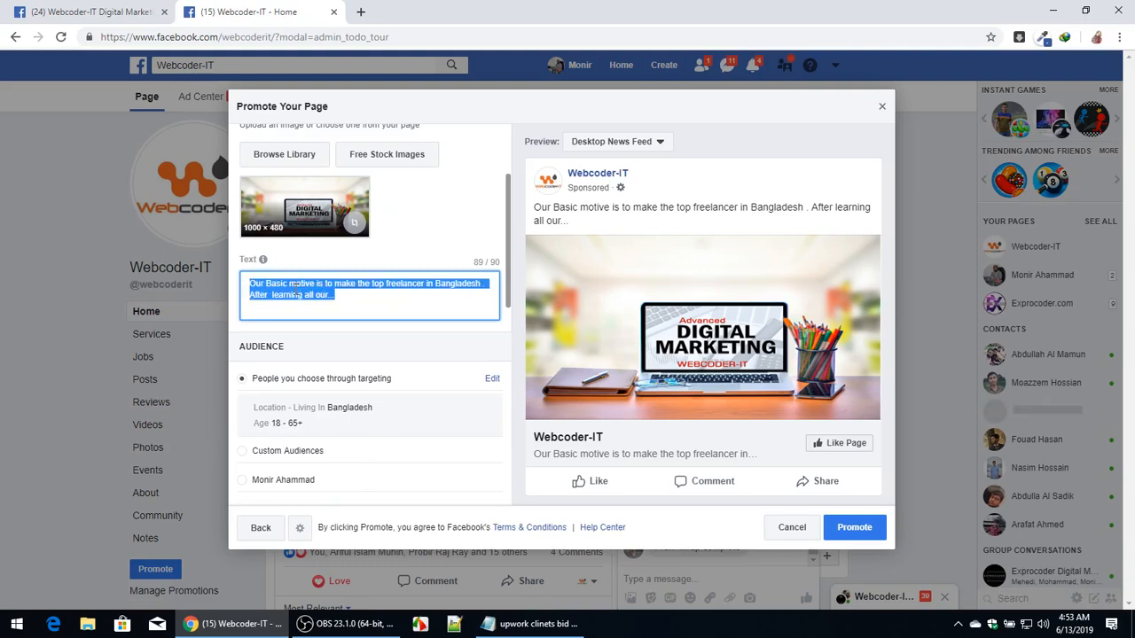
key("BackSpace")
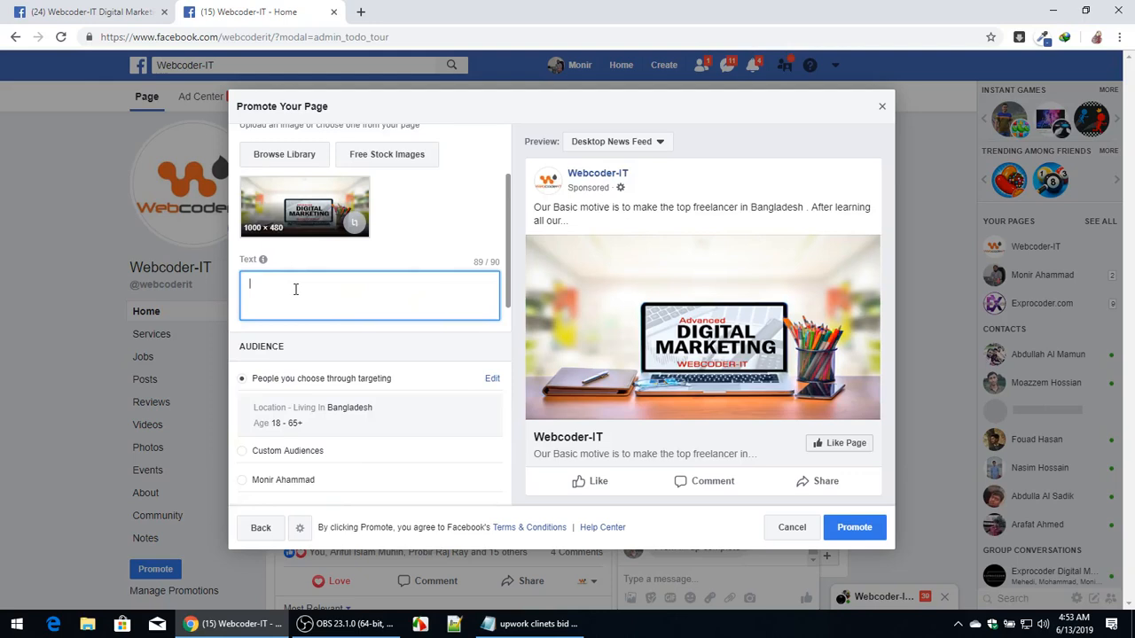
type("D")
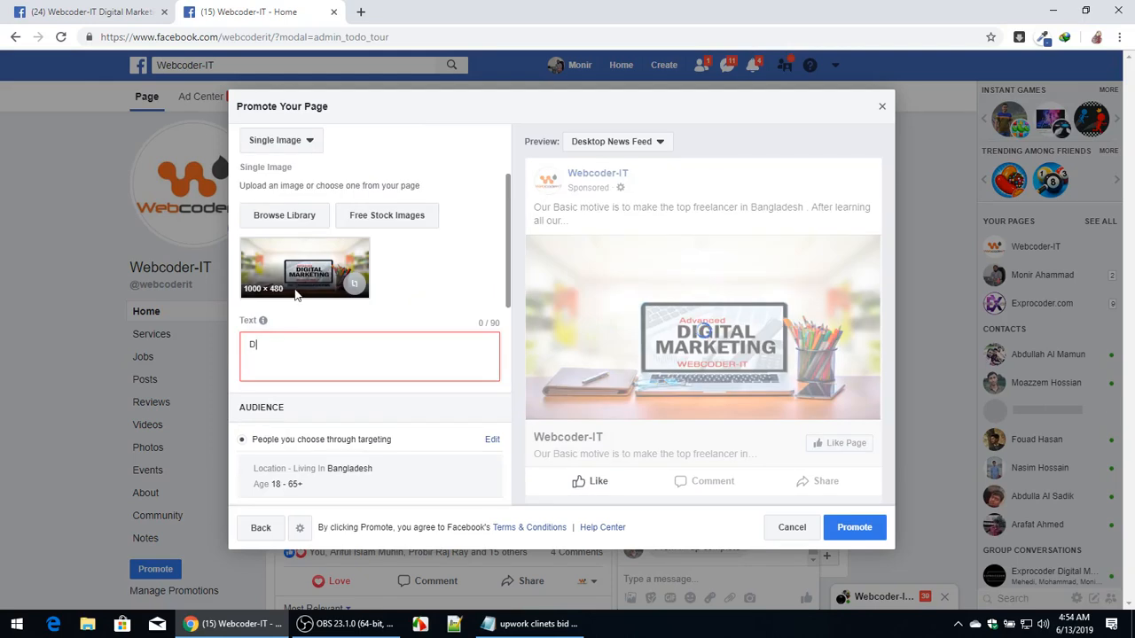
type("o o you")
key("BackSpace")
key("BackSpace")
key("BackSpace")
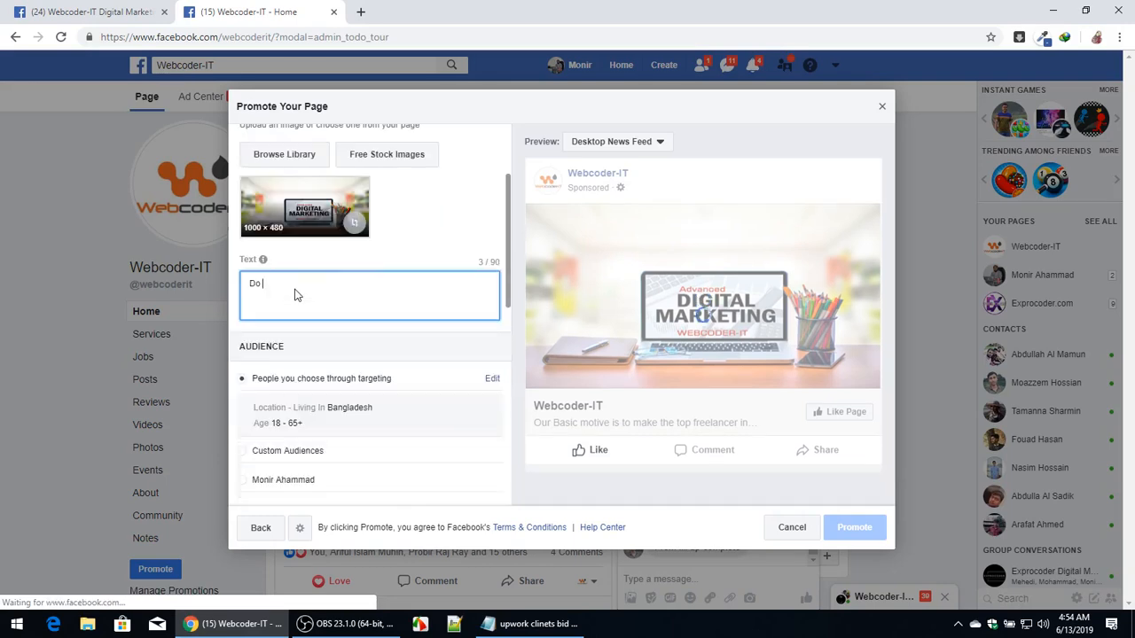
type("You Want")
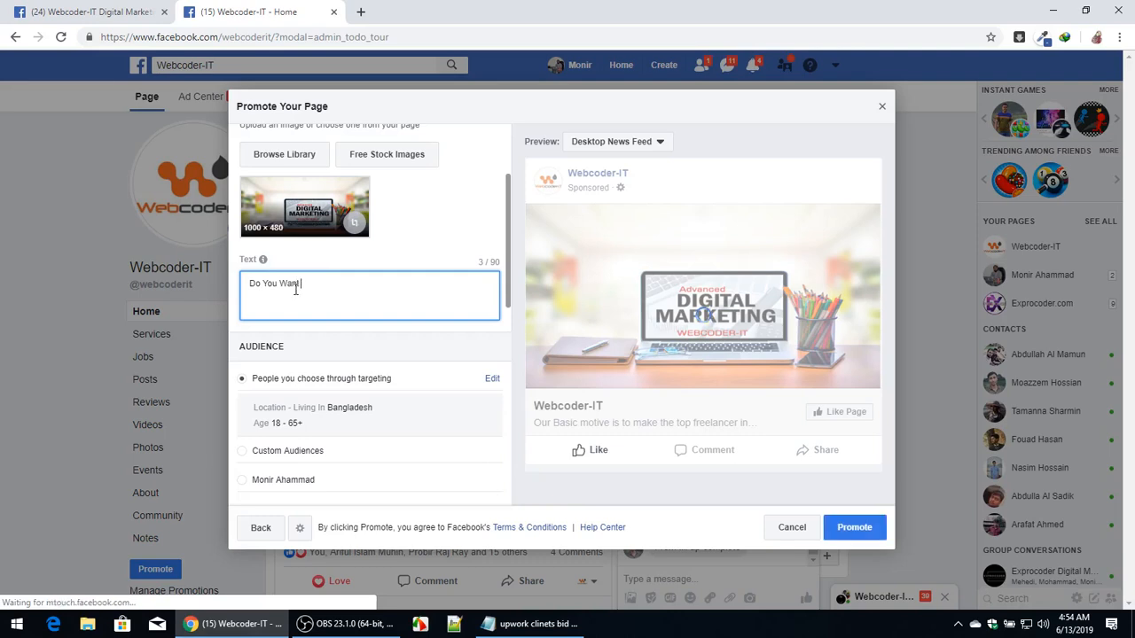
type(" To become ")
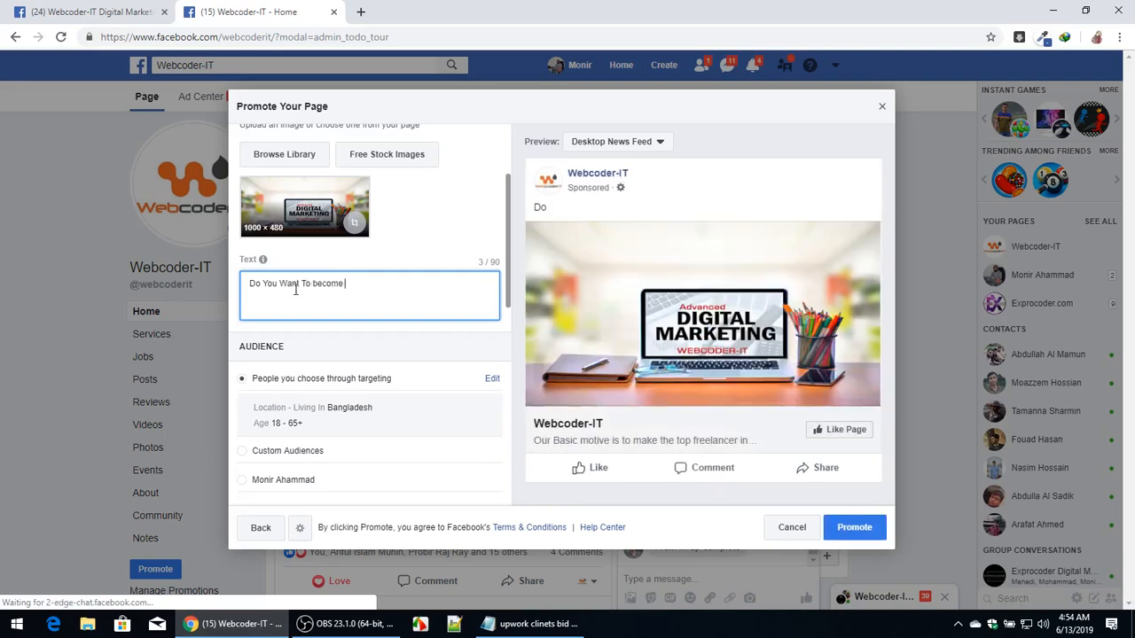
type("A freelacn")
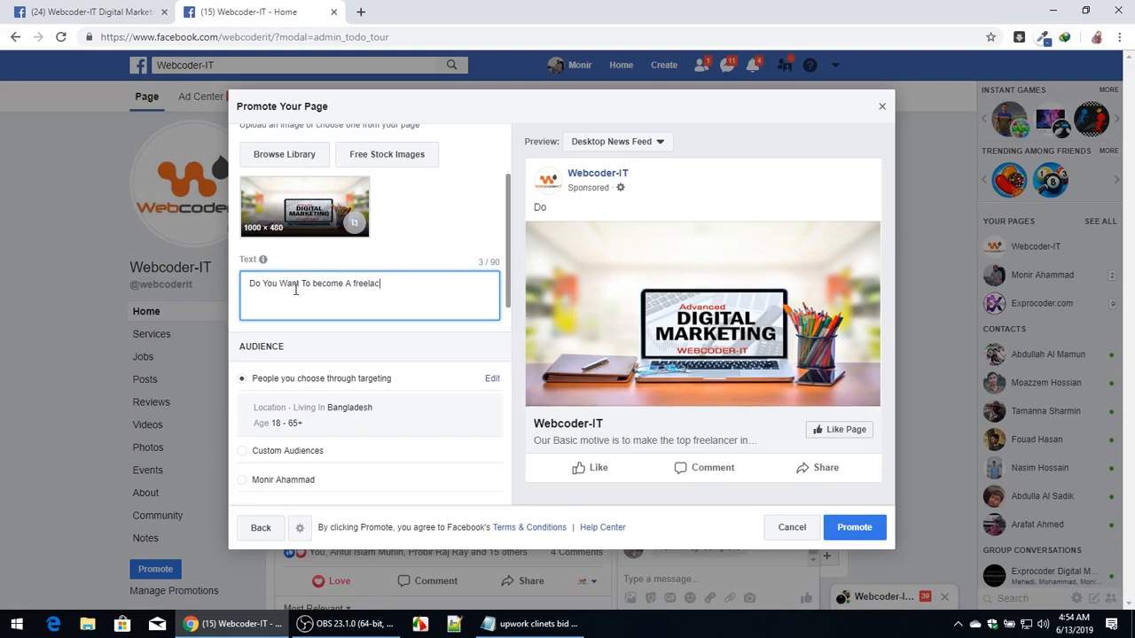
key("BackSpace")
type("nc")
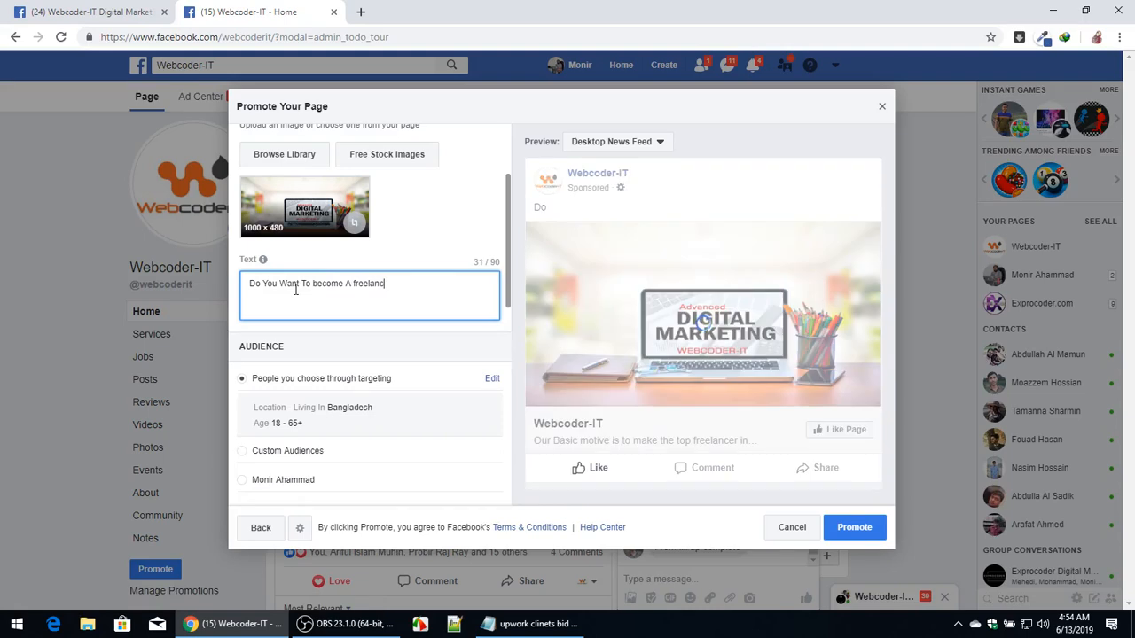
type("er /")
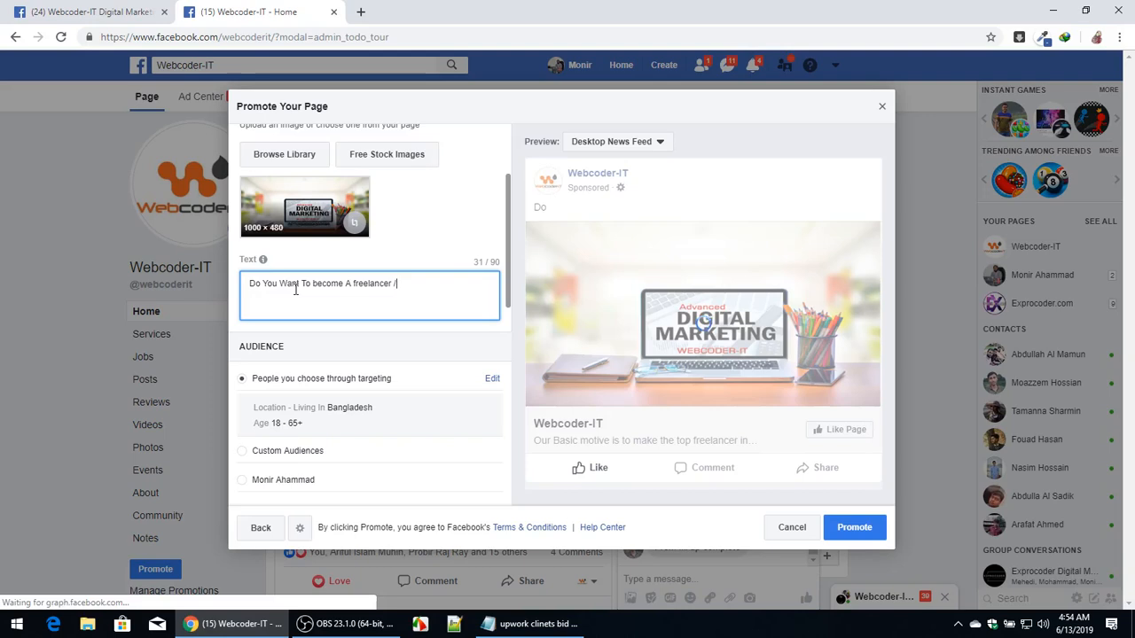
type(" Join ")
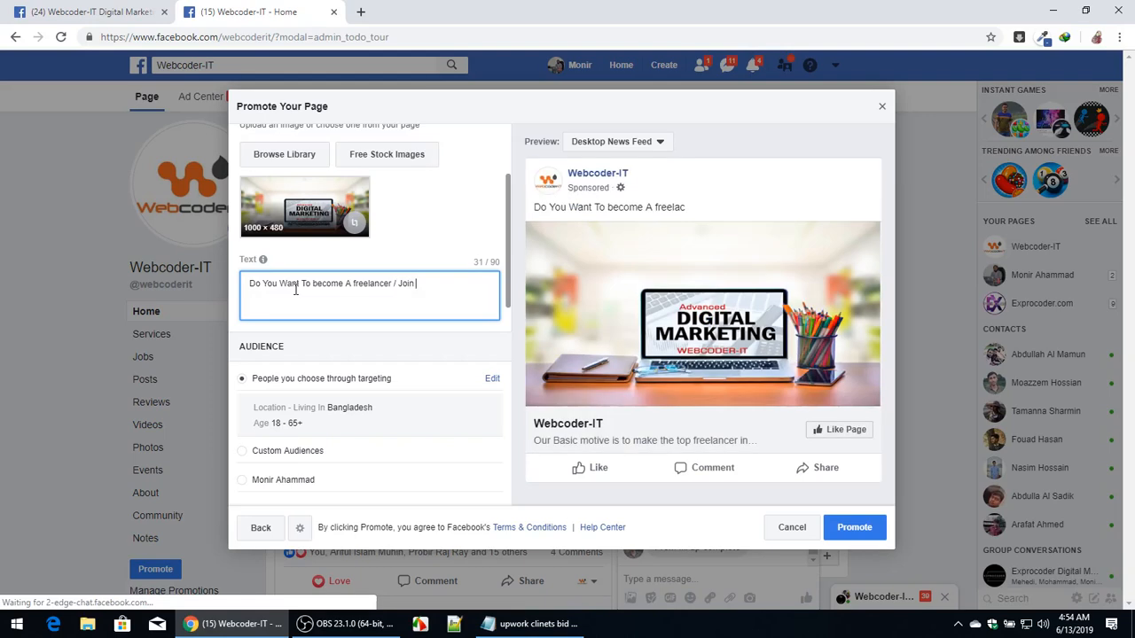
type("our page")
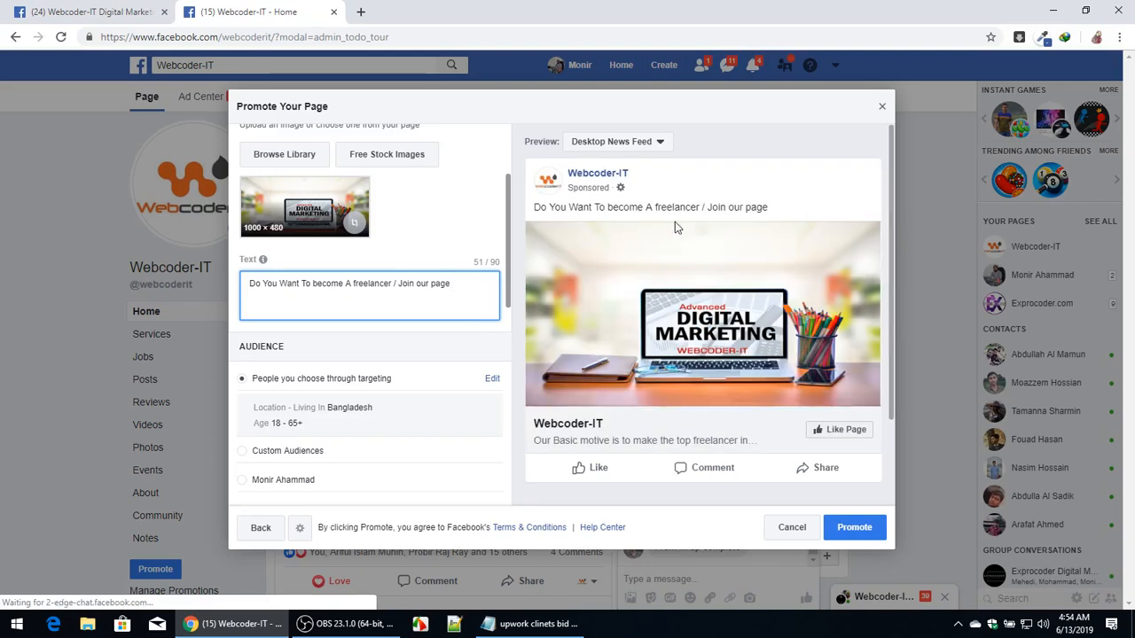
left_click(654, 144)
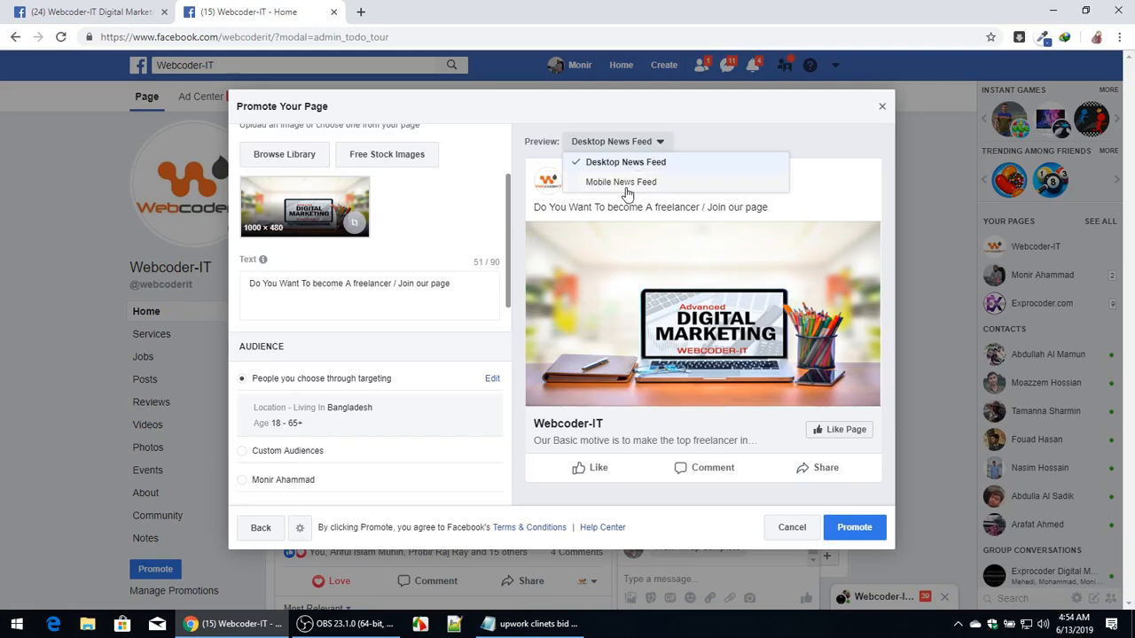
left_click(626, 184)
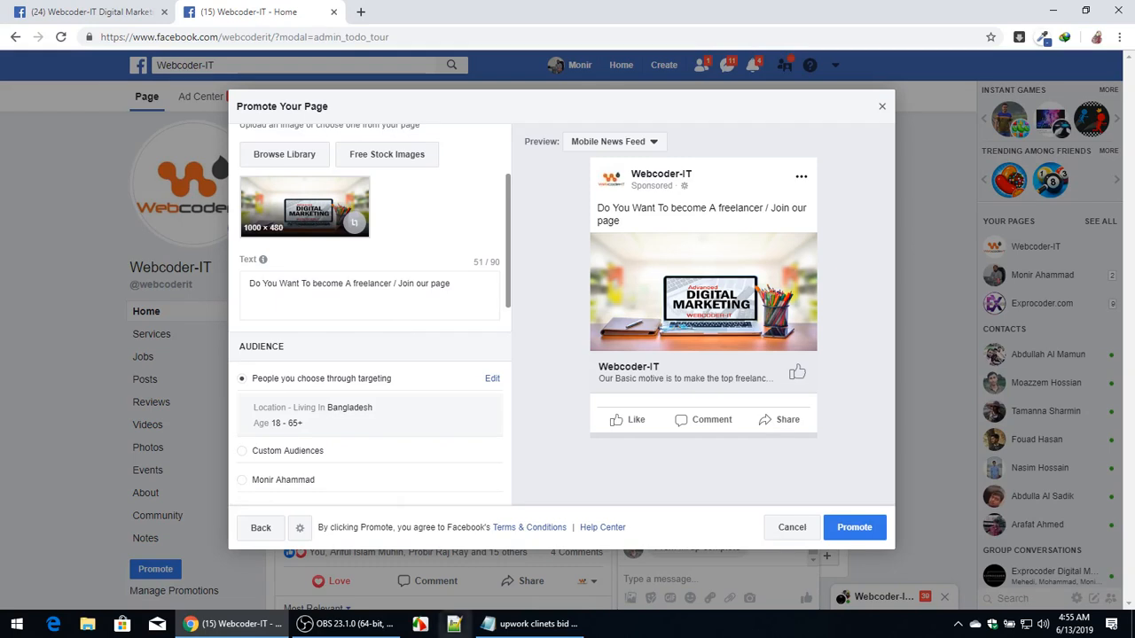
In Notepad, add the lines location, age, gender and interest below the marketing notes after a blank line.
left_click(556, 626)
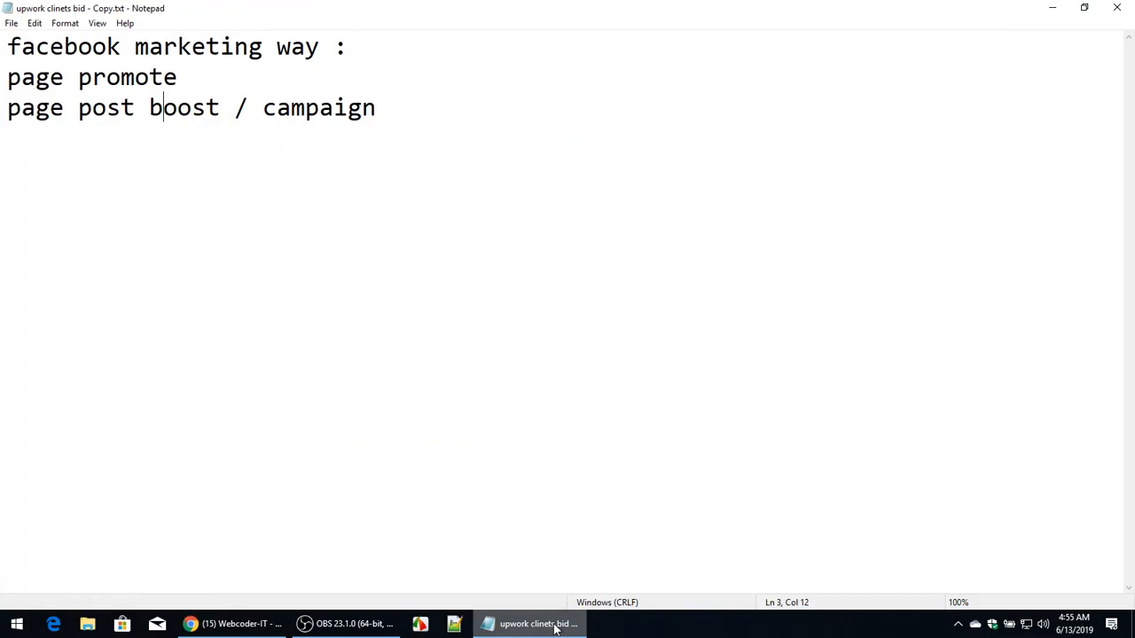
left_click(414, 139)
key("Return")
key("Return")
type("location")
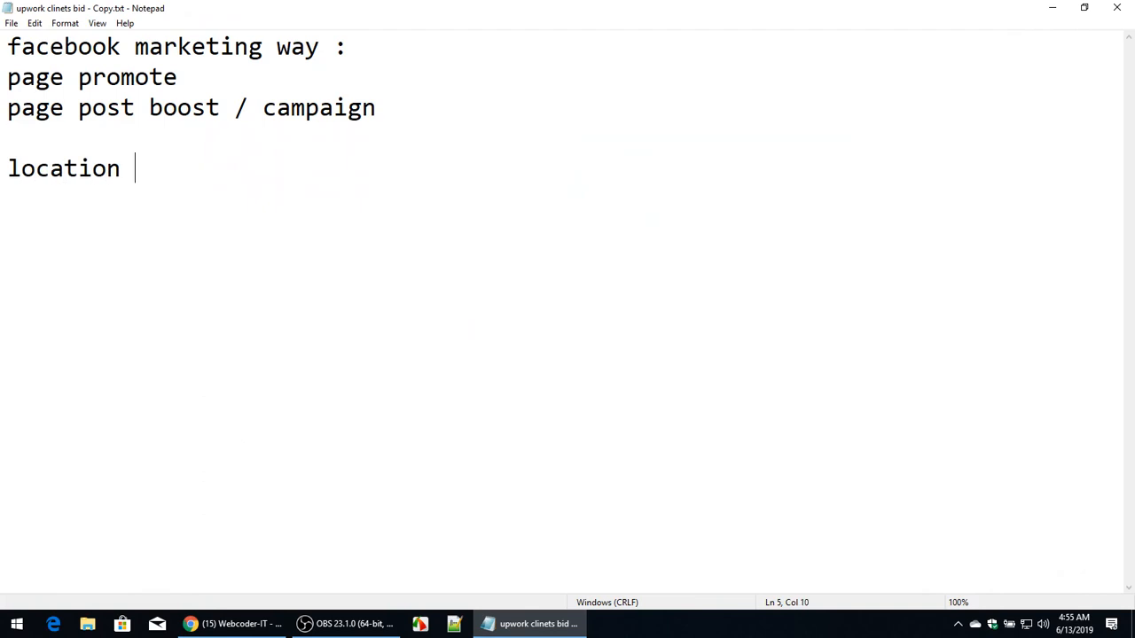
key("Return")
type("age")
key("Return")
type("gender")
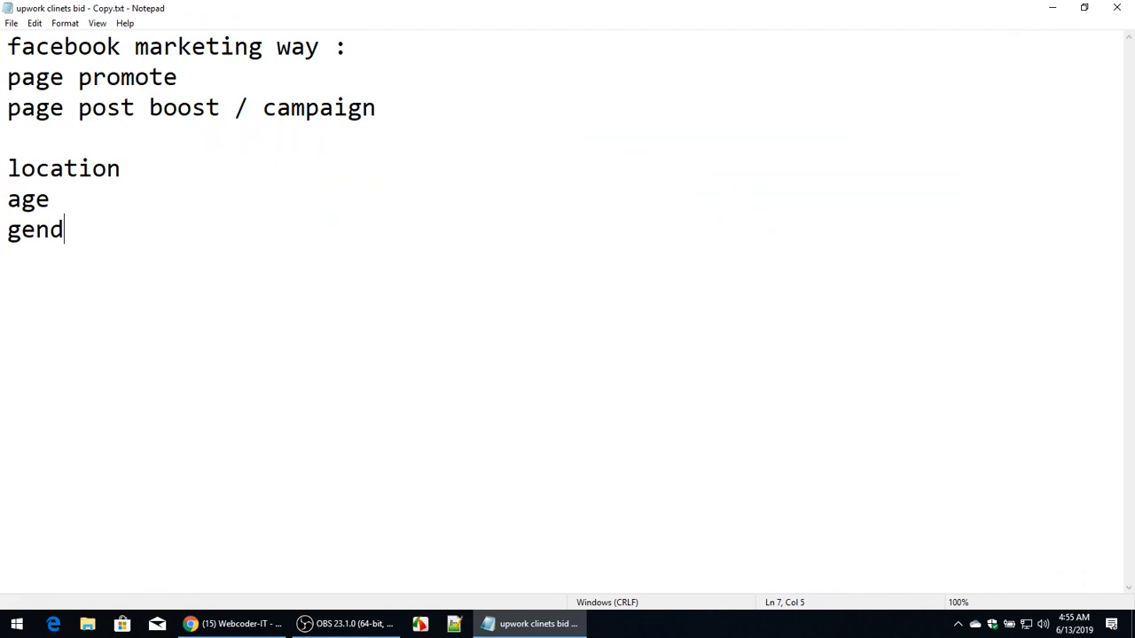
key("Return")
type("interest")
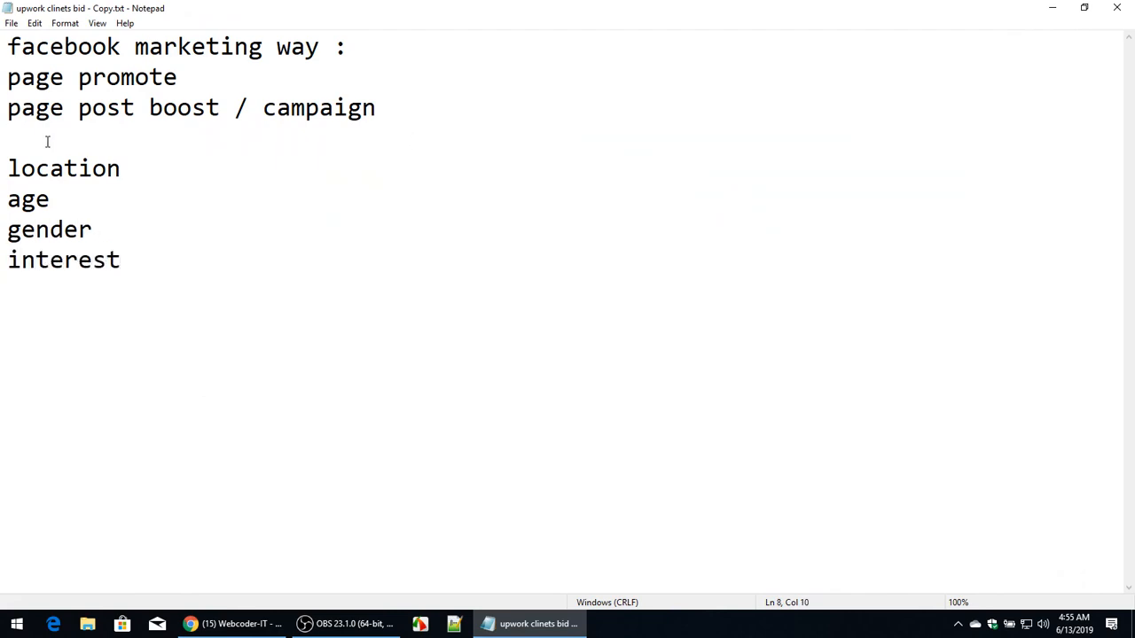
Highlight the location, gender and interest lines in turn to point out the targeting criteria.
left_click(51, 172)
double_click(55, 174)
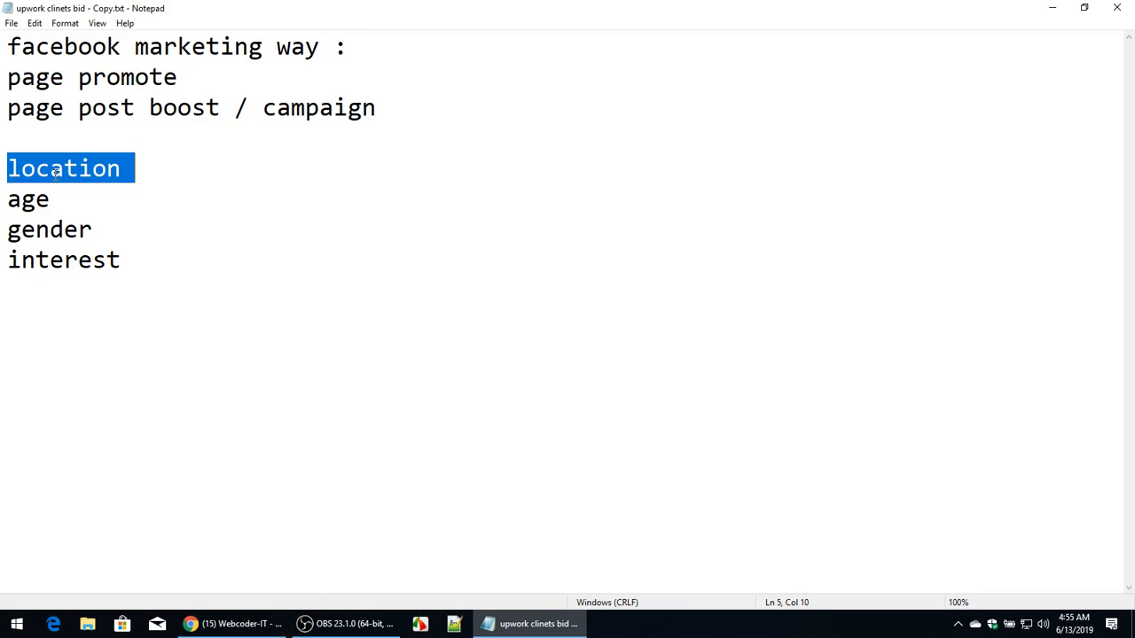
left_click(62, 205)
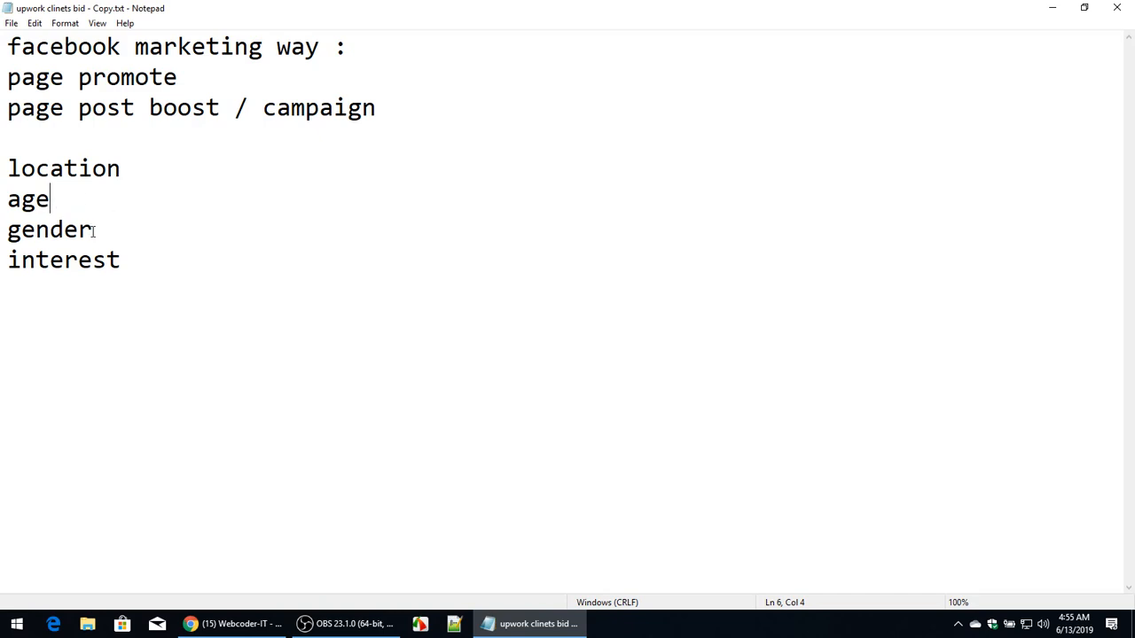
left_click_drag(93, 231, 2, 240)
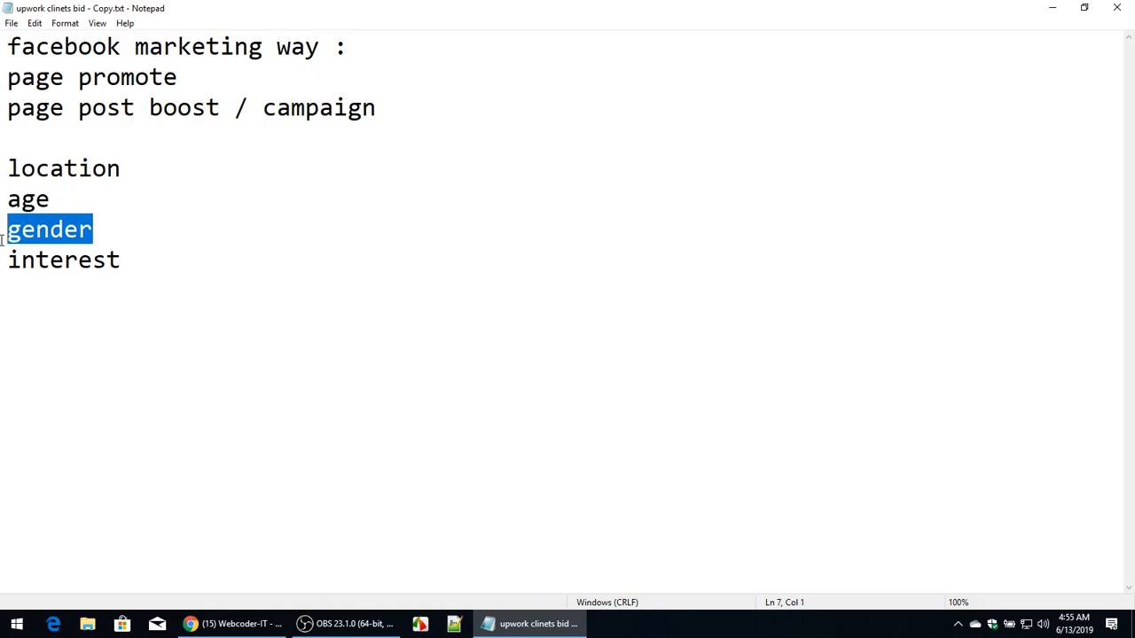
left_click(110, 235)
left_click_drag(4, 259, 157, 267)
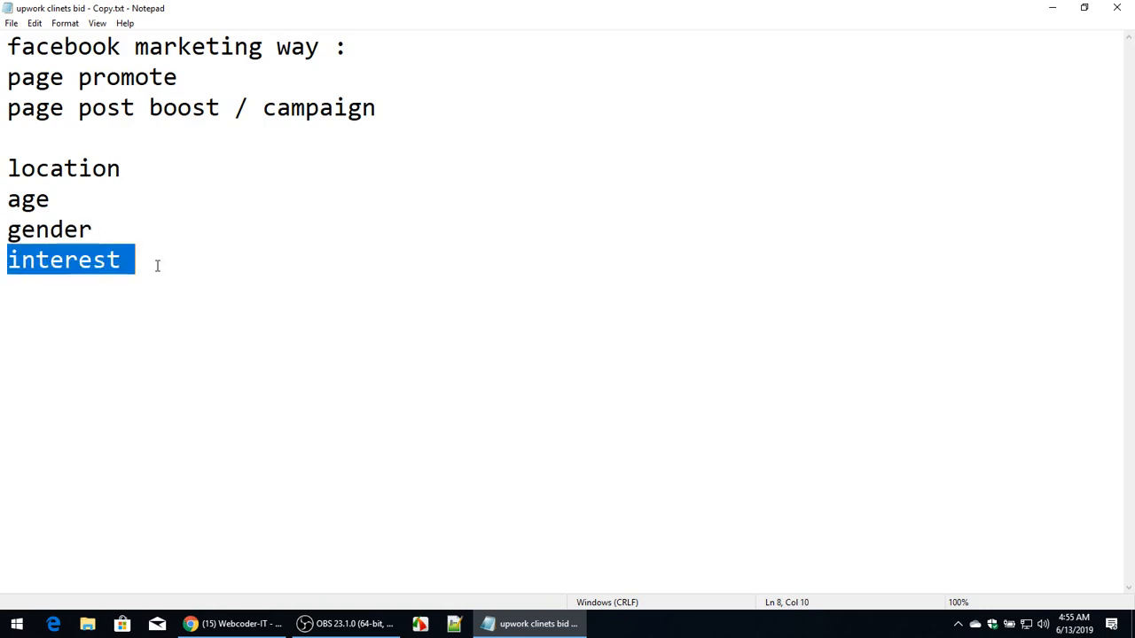
left_click(157, 266)
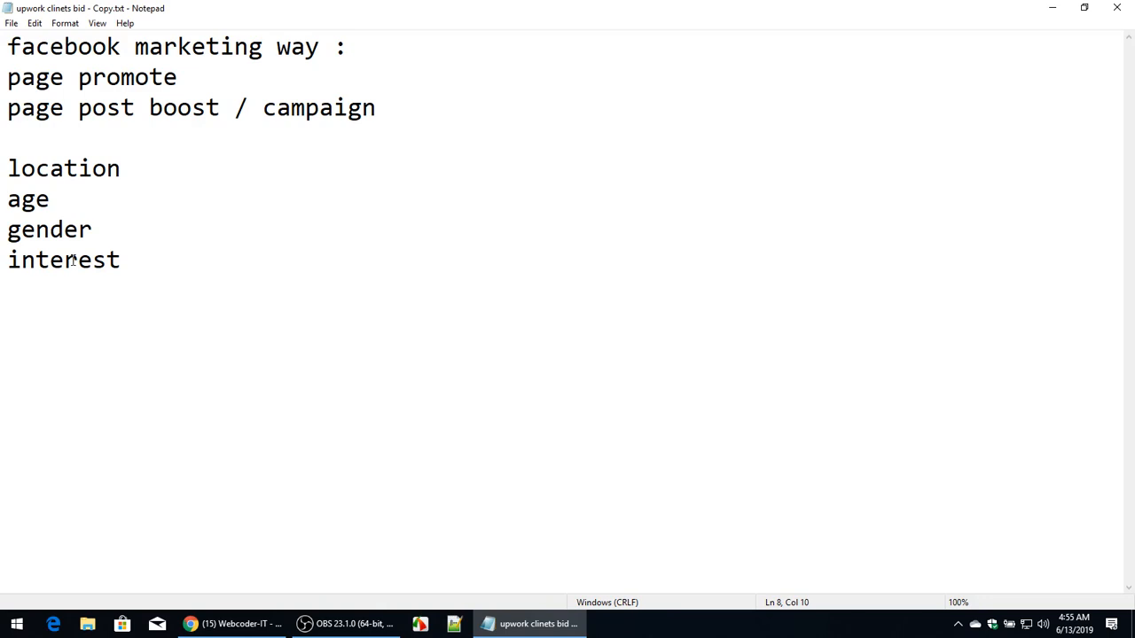
Add an "audience management :" heading above the targeting list.
left_click(1049, 11)
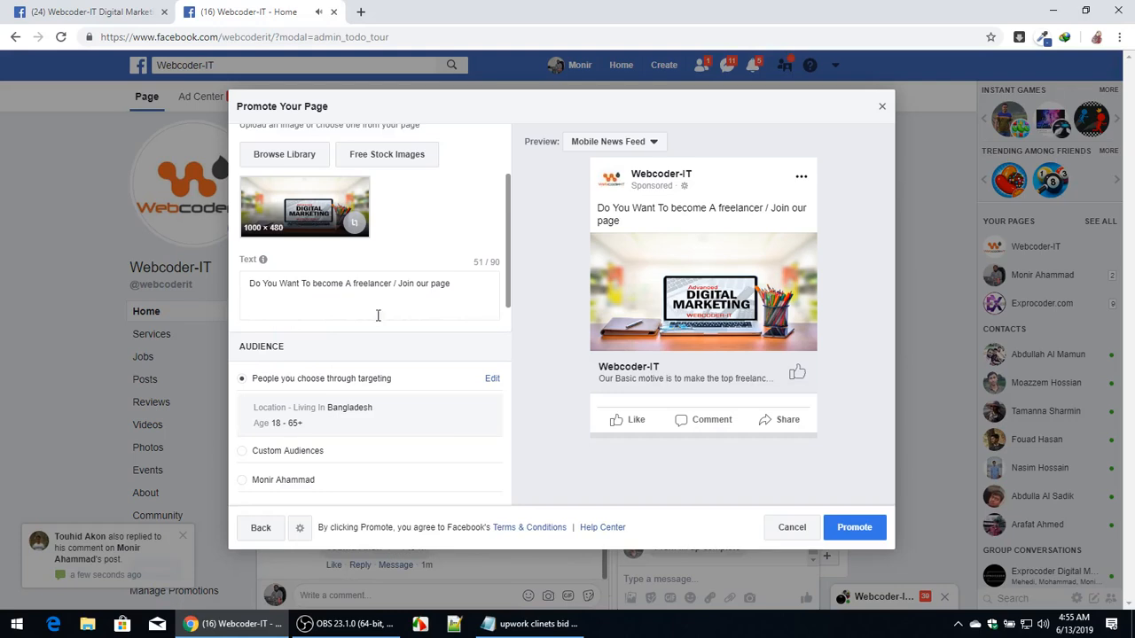
left_click(532, 623)
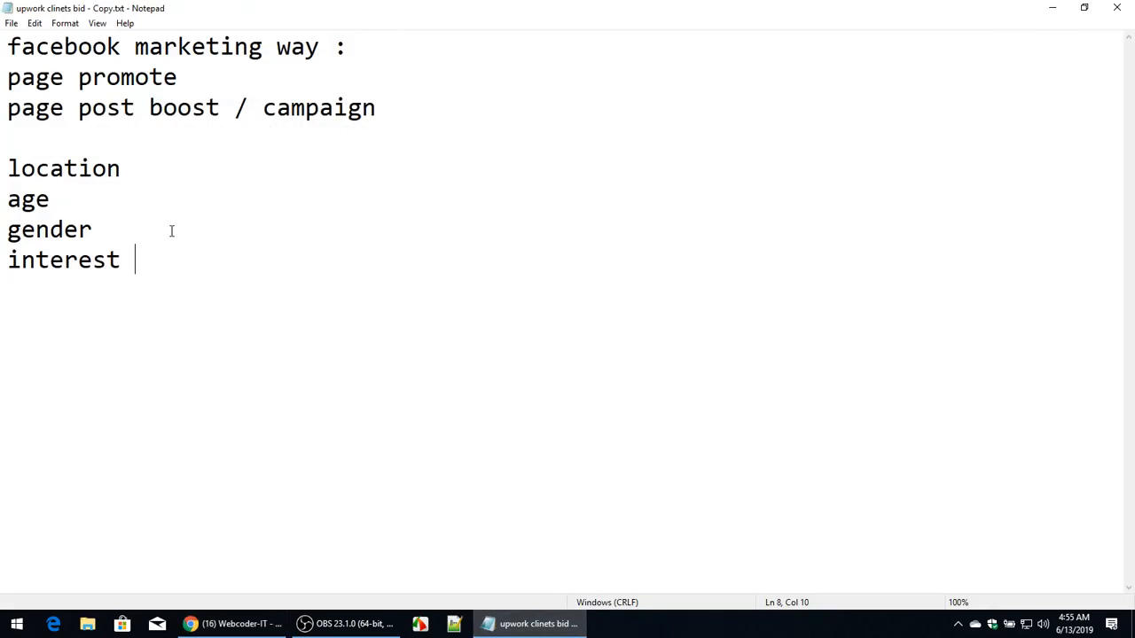
left_click(167, 155)
left_click(158, 131)
key("Return")
key("Return")
type("audienc")
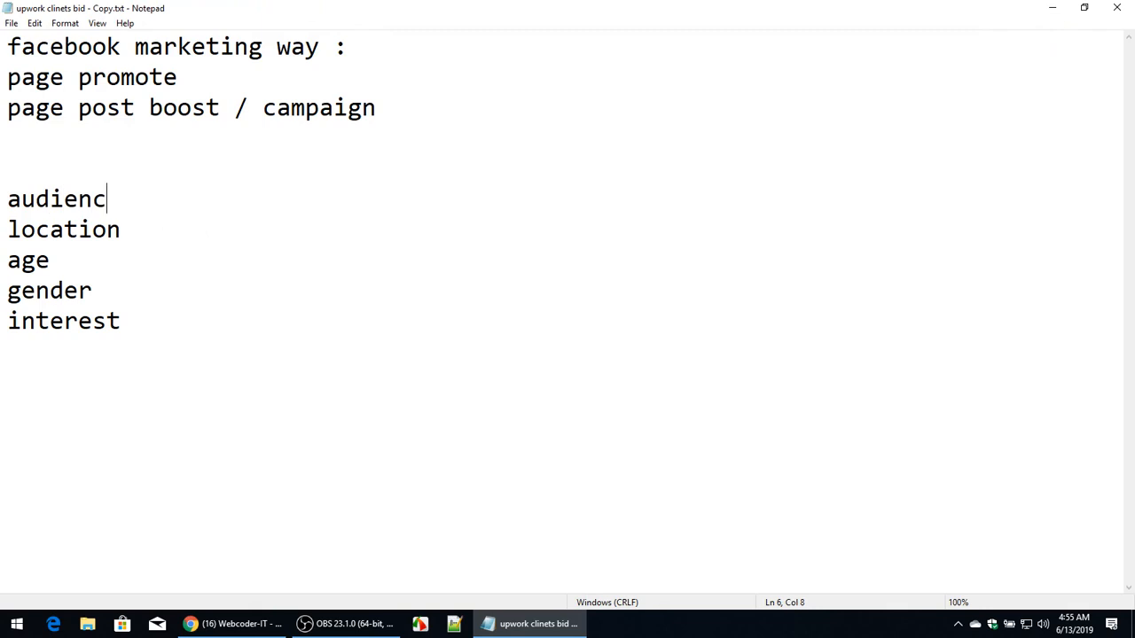
type("e management :")
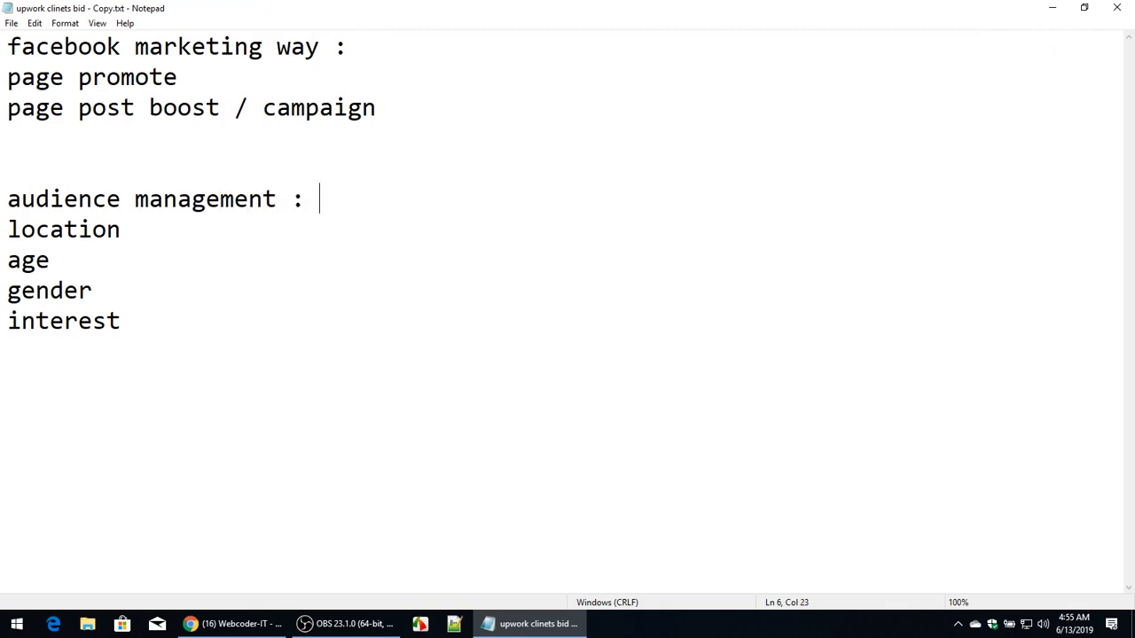
key("Return")
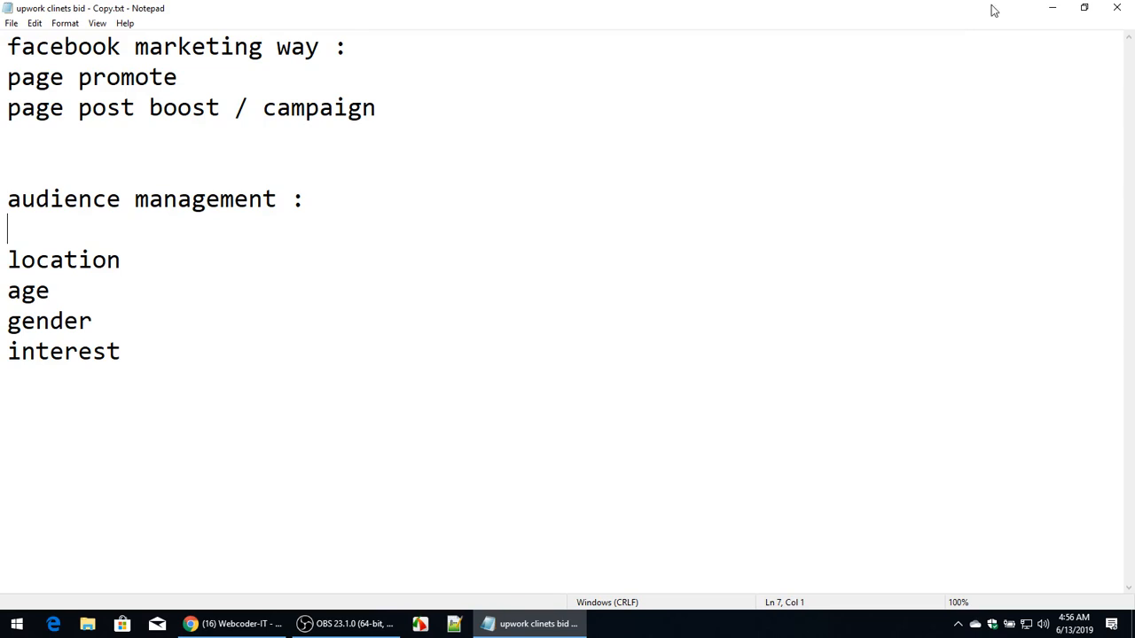
Return to the Promote Your Page dialog and open the audience editor for people chosen through targeting, keeping gender at All.
left_click(1048, 9)
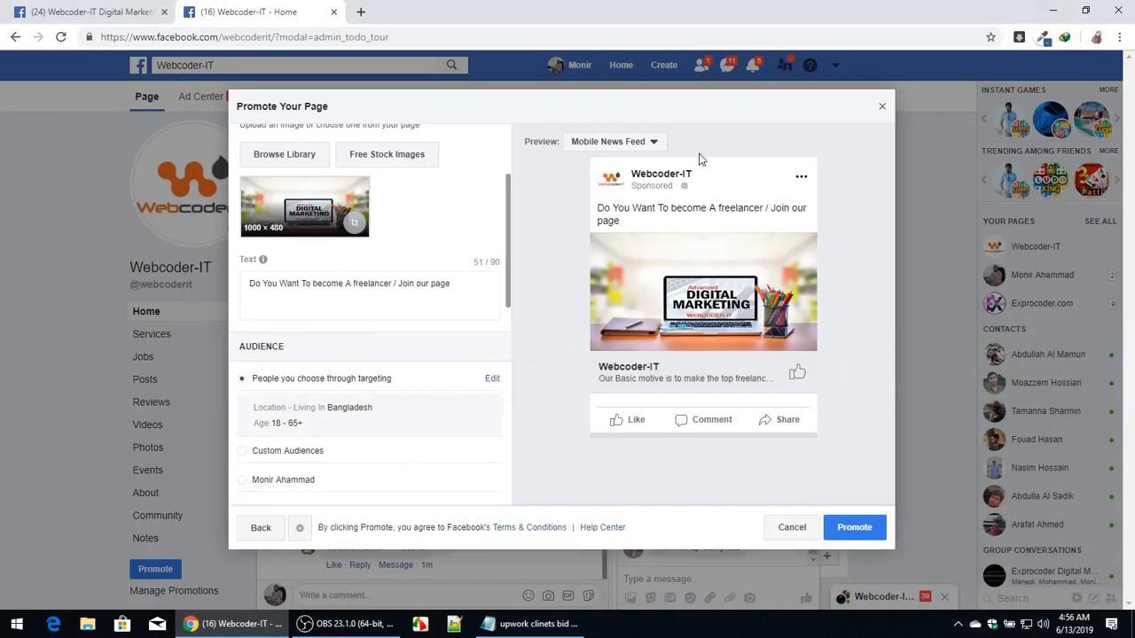
scroll(496, 308, "down", 1)
scroll(487, 311, "down", 1)
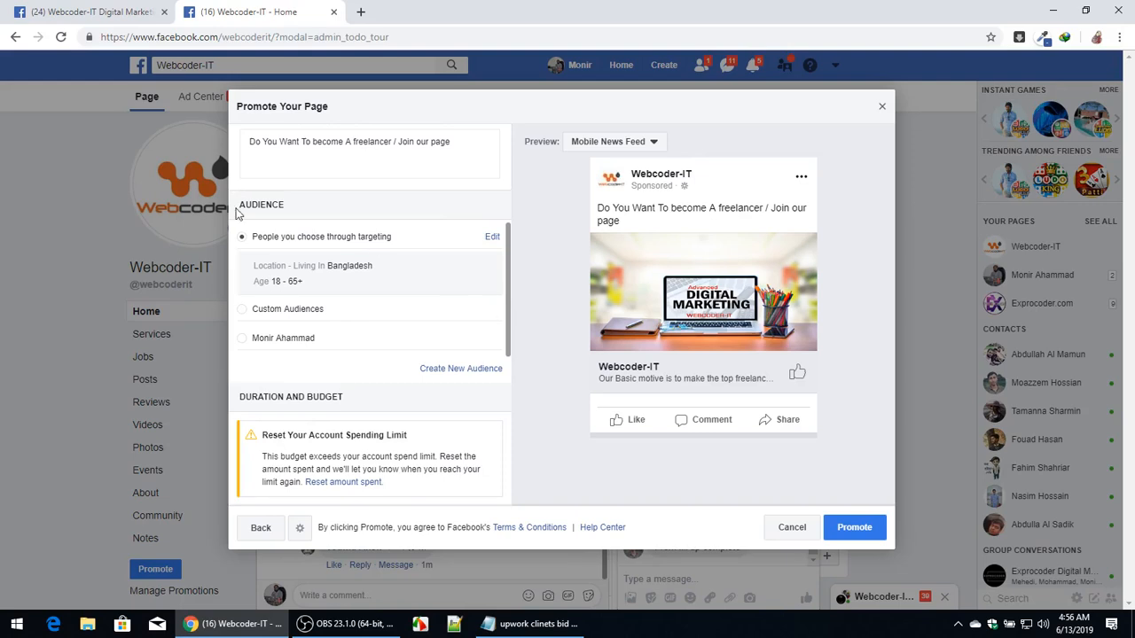
left_click(493, 239)
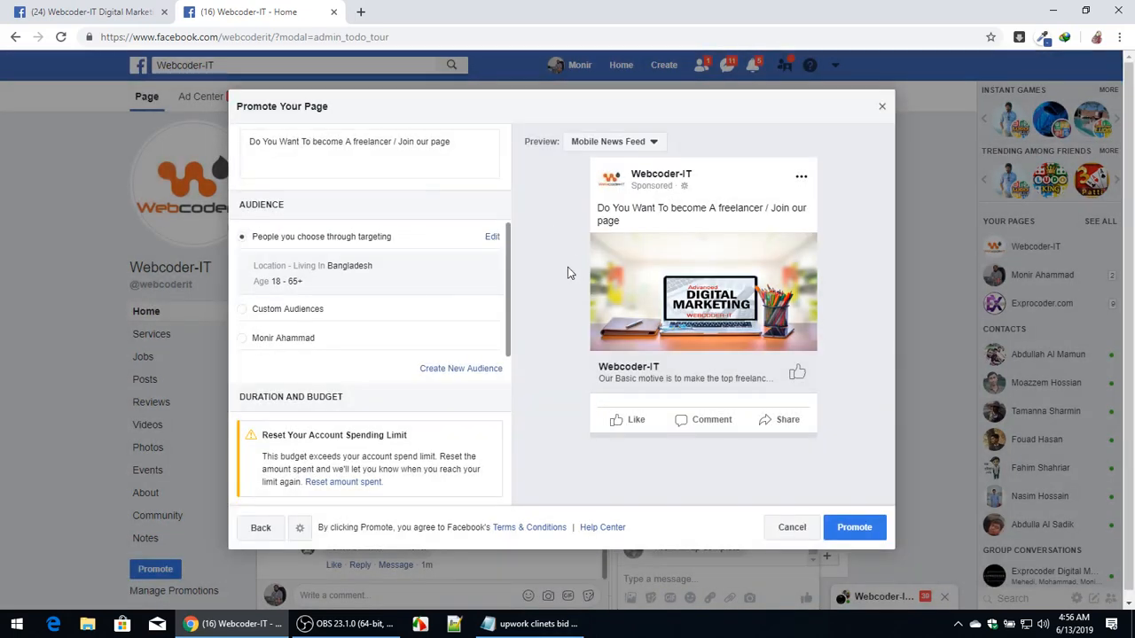
left_click(493, 236)
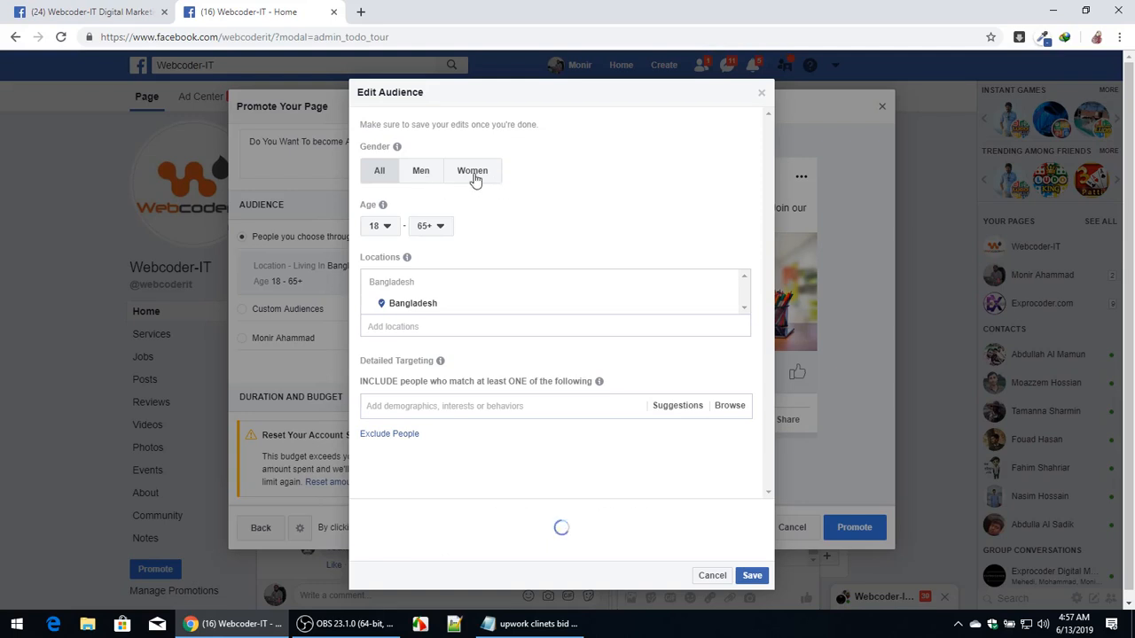
left_click(379, 172)
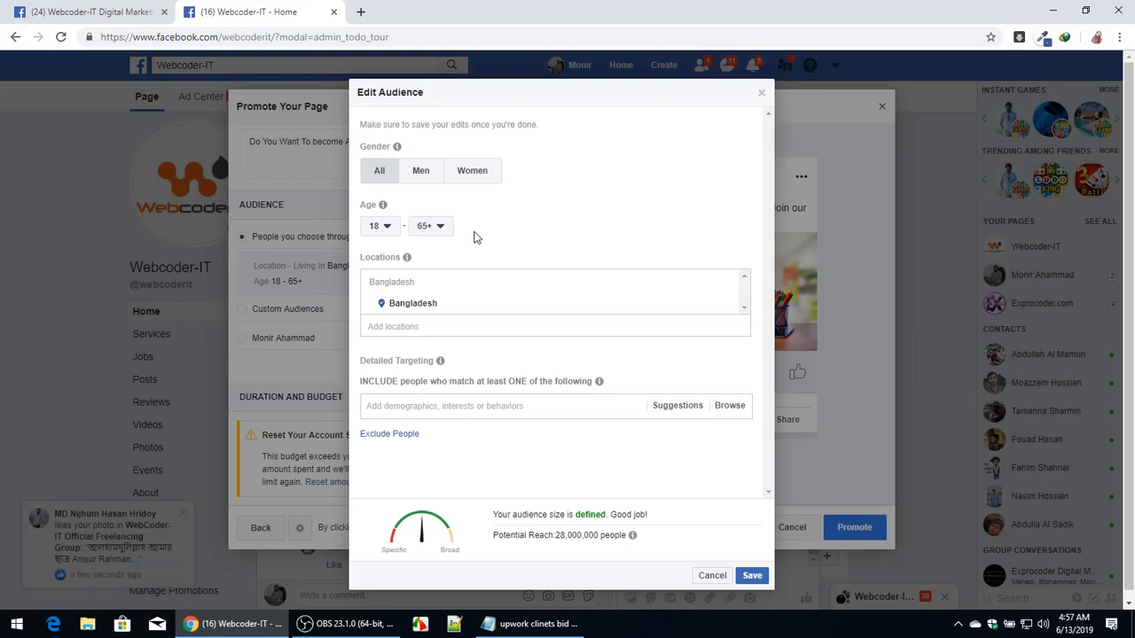
Set the audience age range to 18 through 35.
left_click(383, 227)
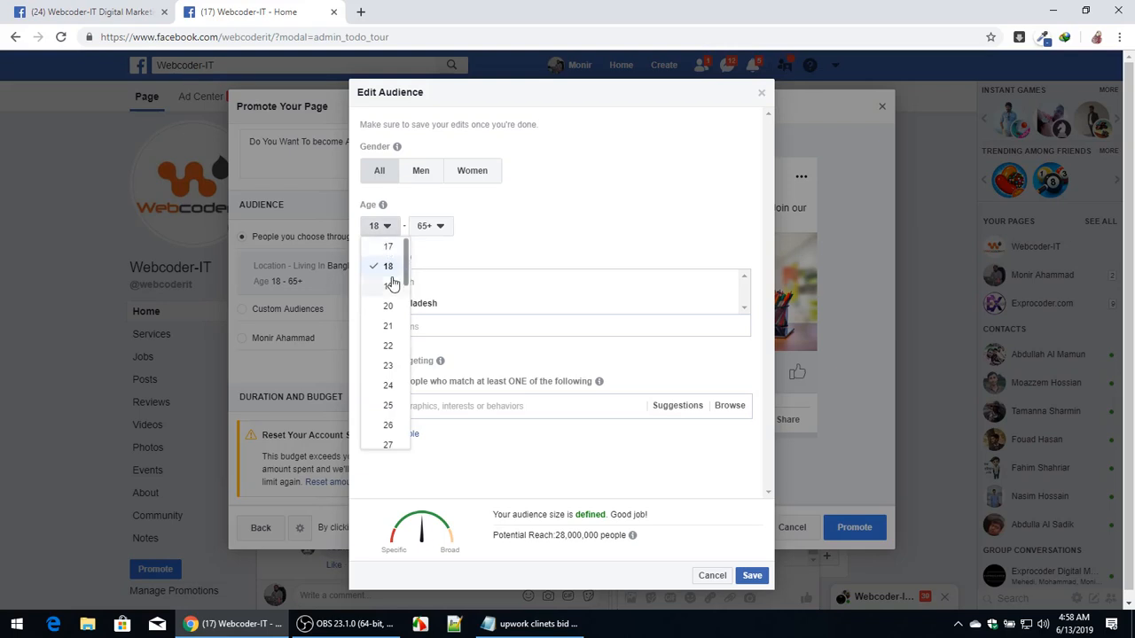
left_click(390, 266)
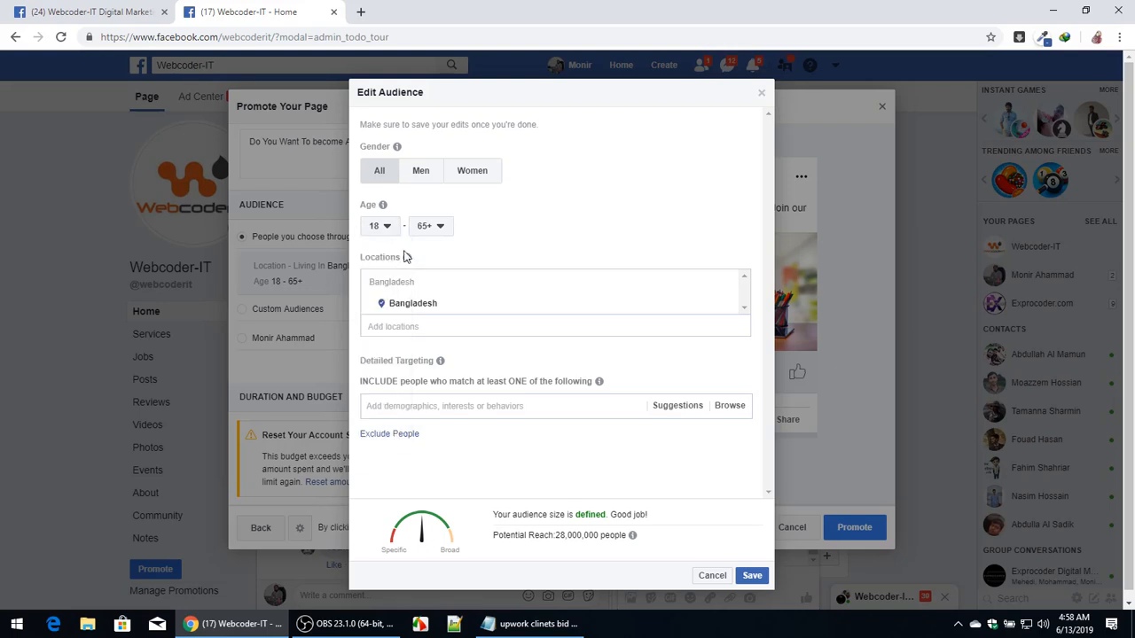
mouse_move(407, 257)
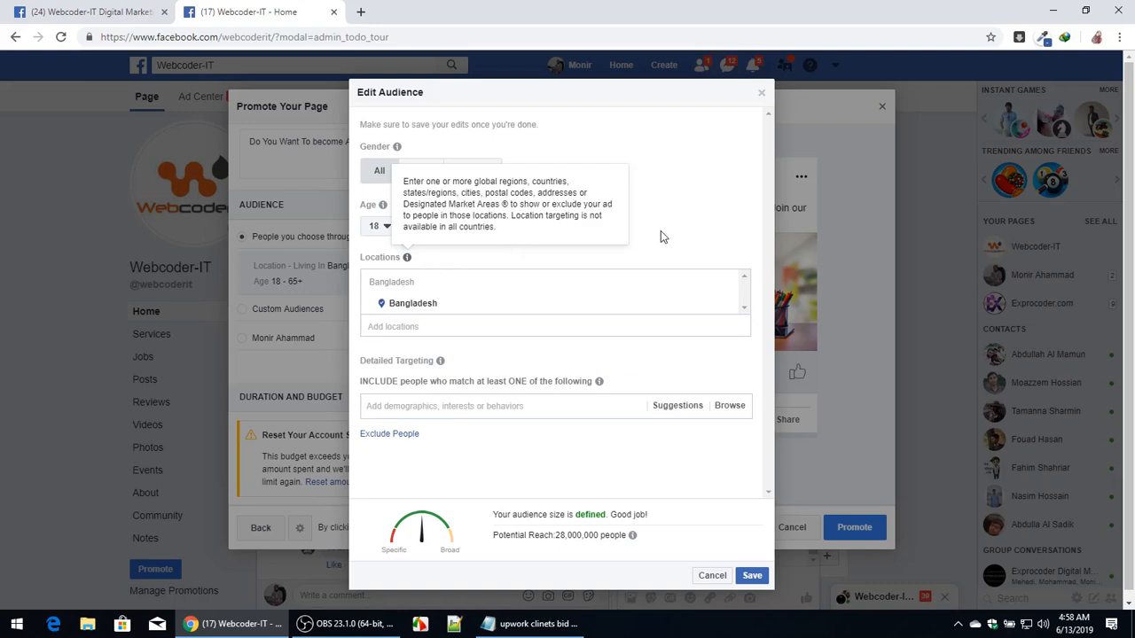
left_click(437, 228)
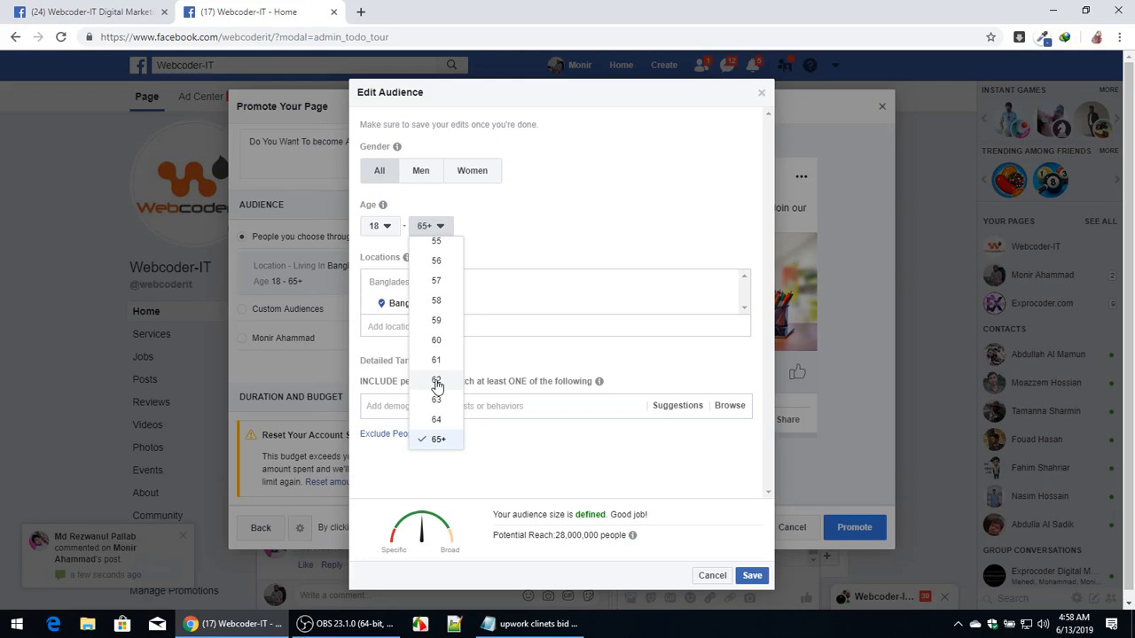
scroll(438, 382, "up", 3)
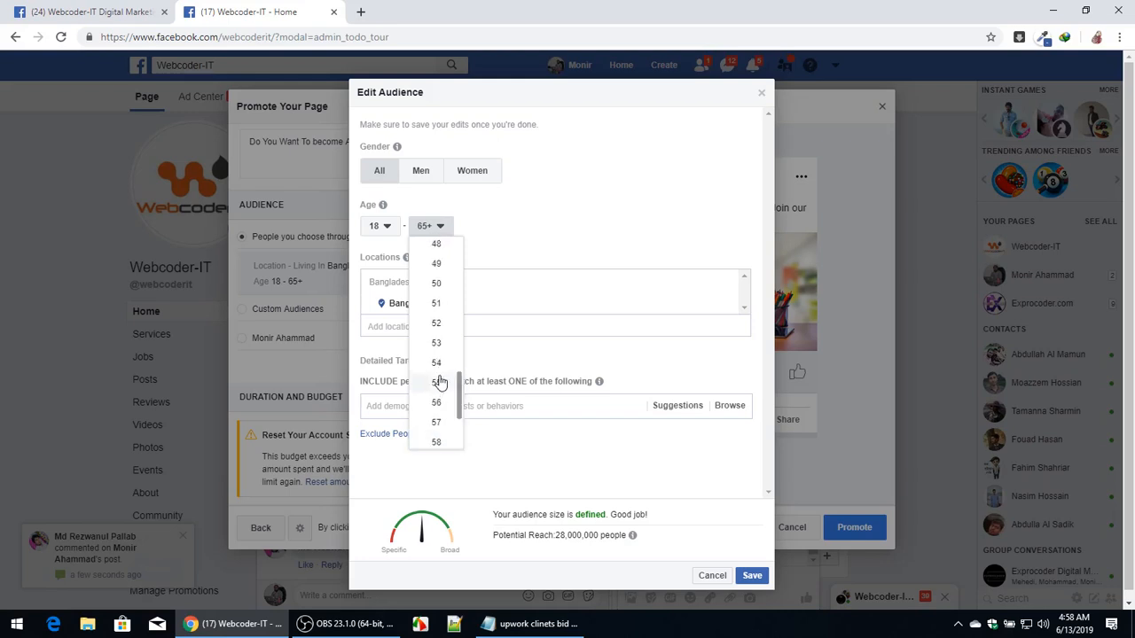
scroll(439, 382, "up", 1)
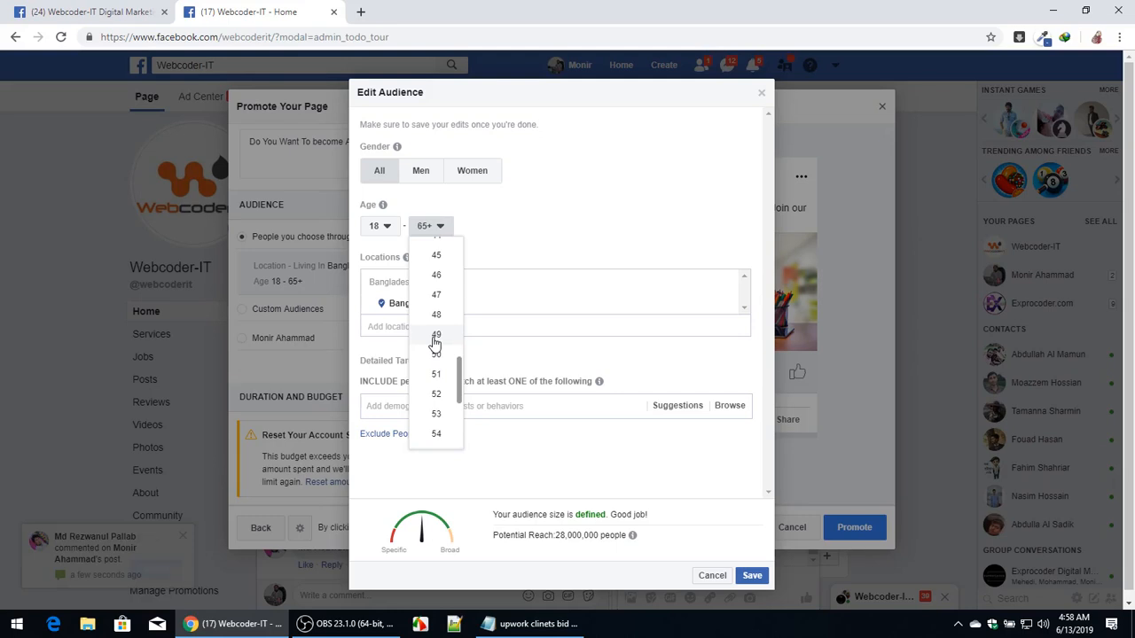
scroll(435, 343, "up", 3)
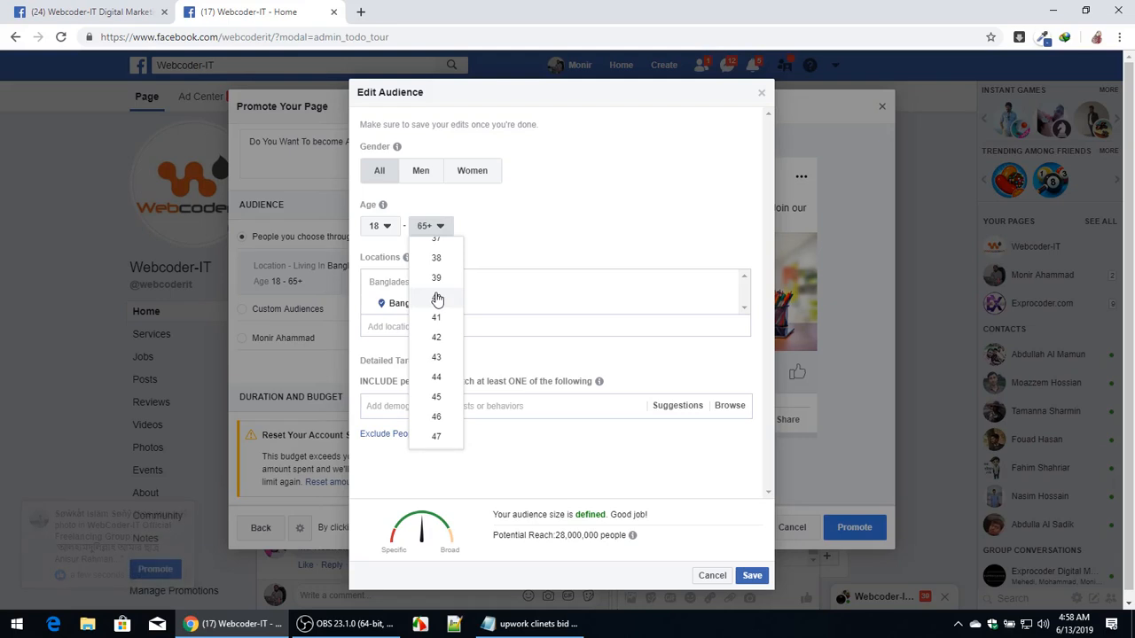
scroll(434, 299, "up", 2)
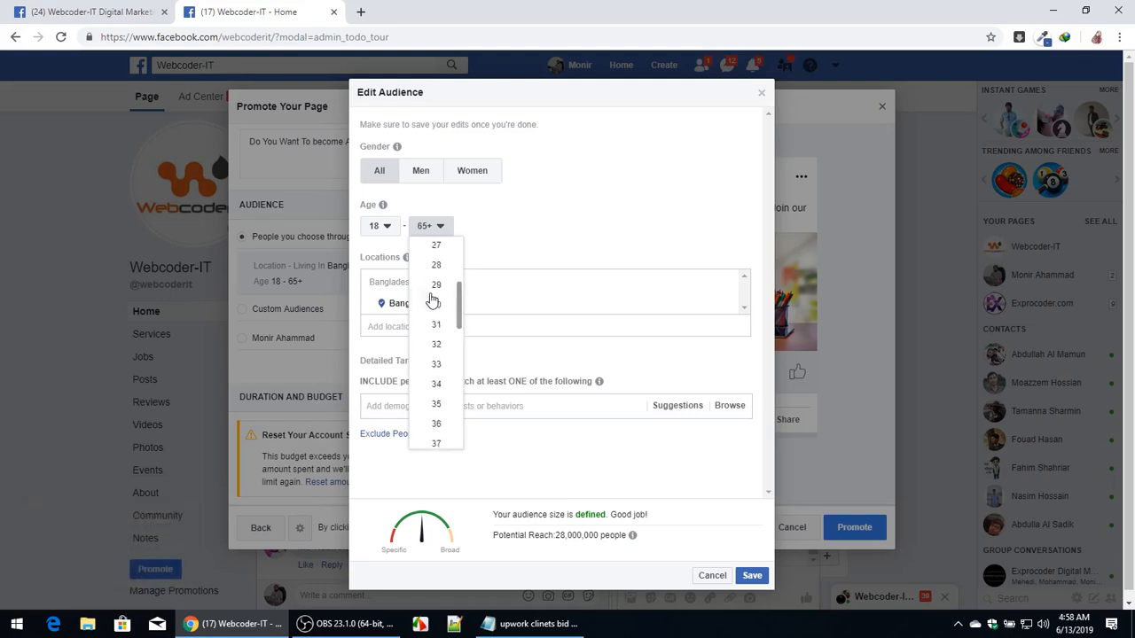
left_click(438, 411)
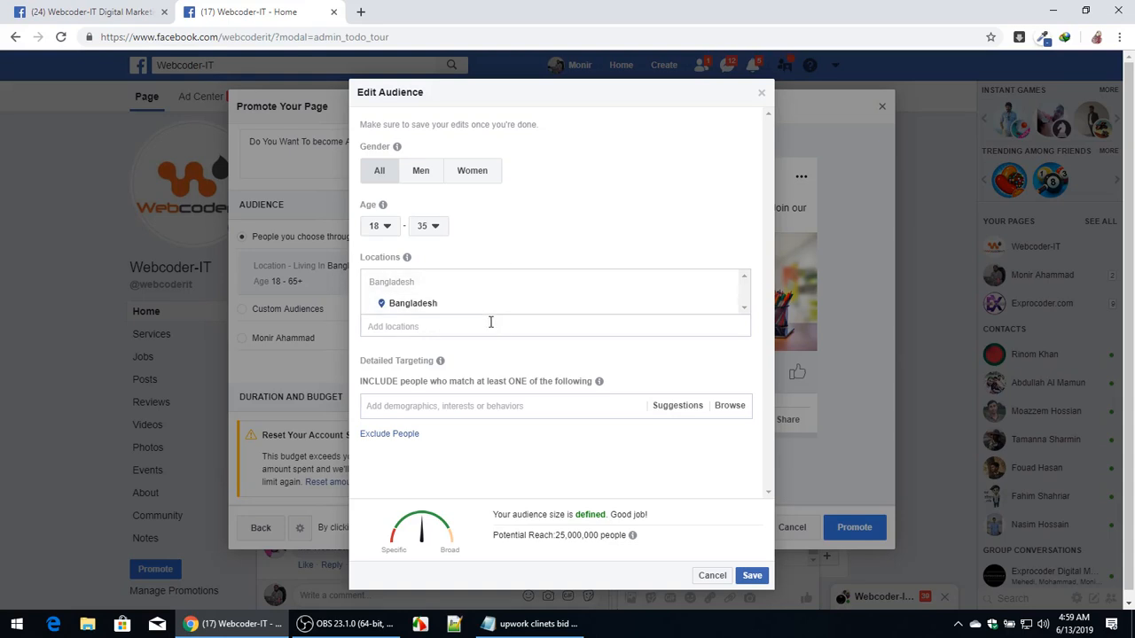
Remove Bangladesh from the locations and add Bangladesh back again.
left_click(723, 305)
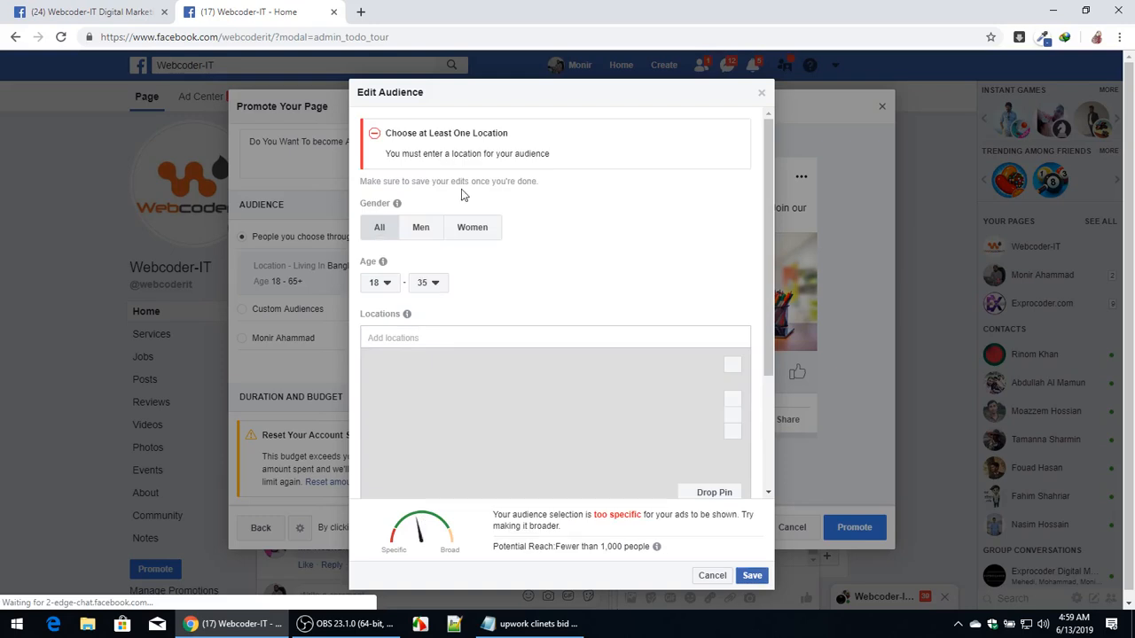
left_click(453, 331)
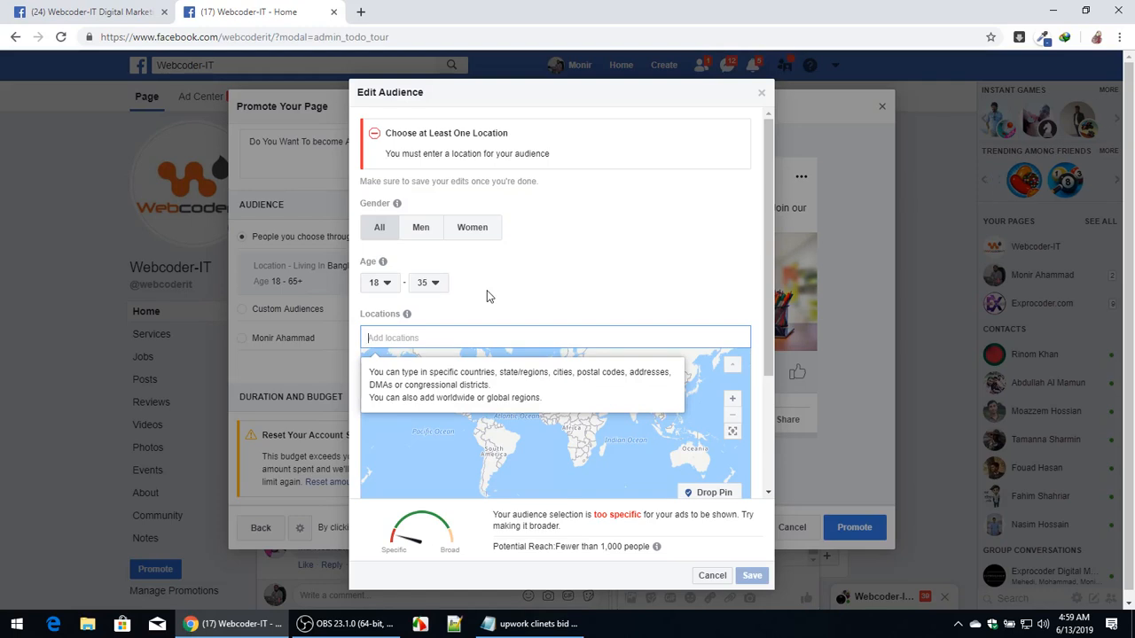
type("Bangladesh")
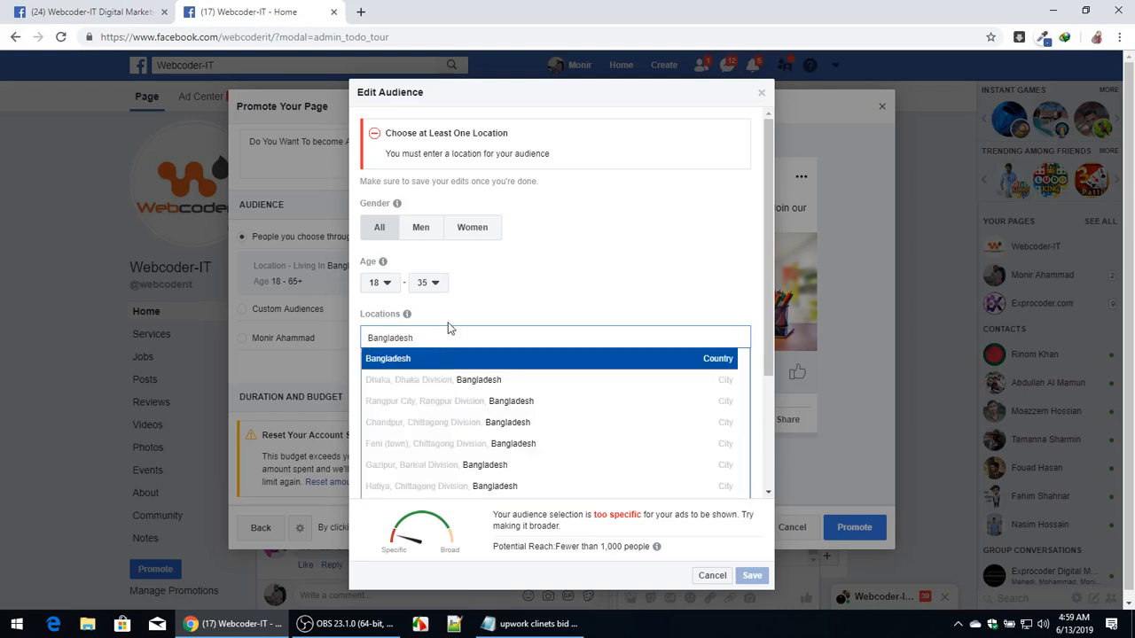
key("Return")
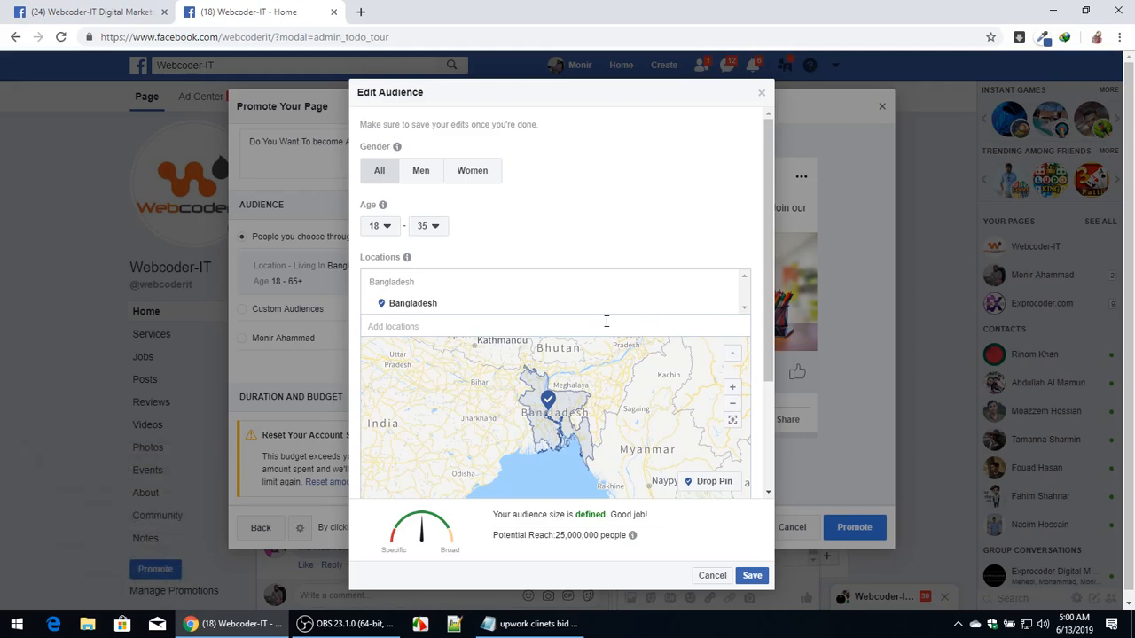
Replace the Bangladesh location with Dhaka, Dhaka Division, Bangladesh.
left_click(725, 306)
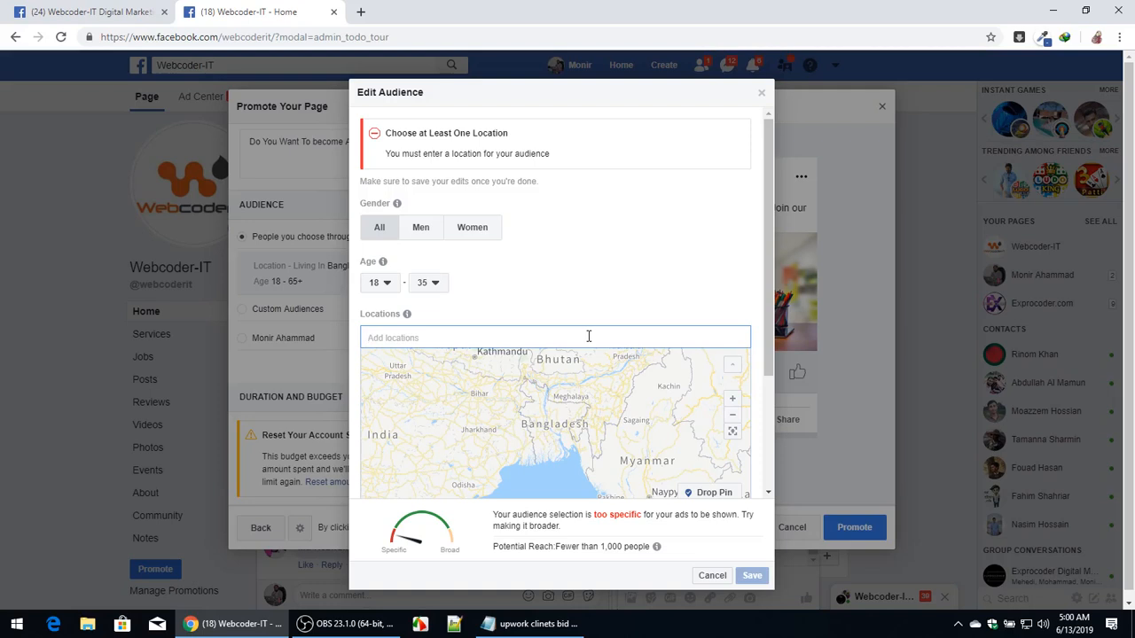
type("dhaka")
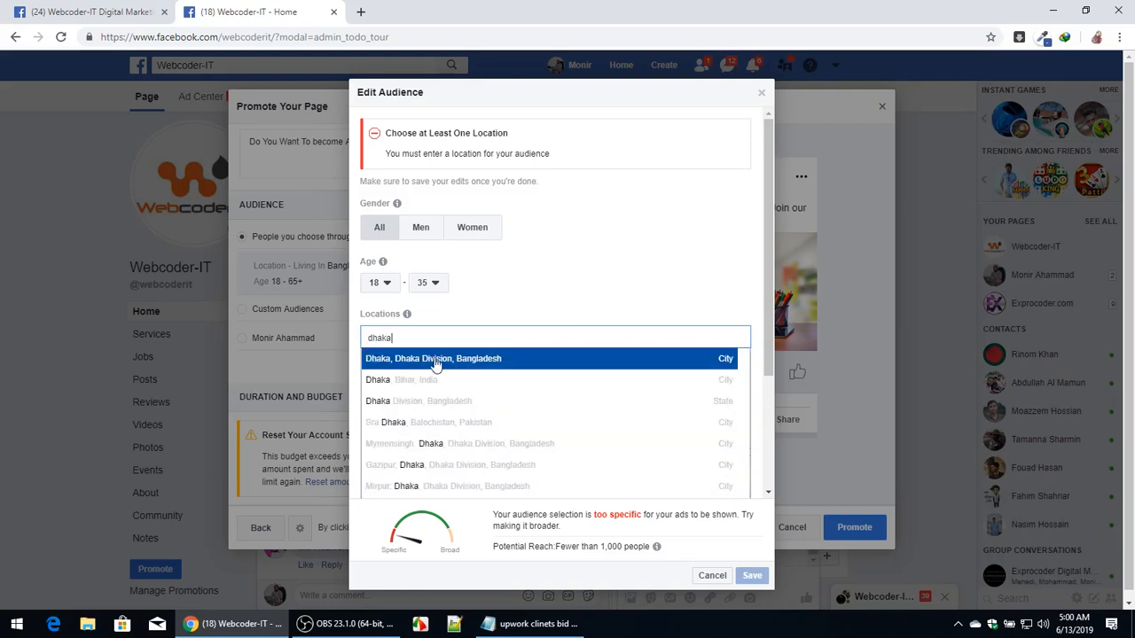
key("Return")
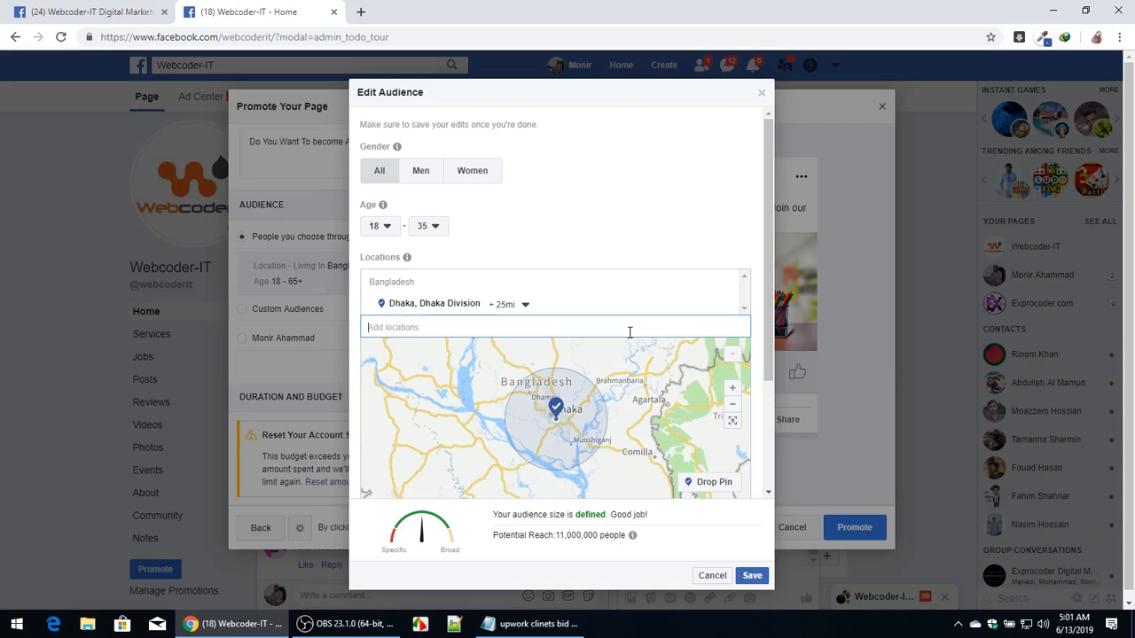
Add Chittagong, Chittagong Division as a second location.
type("chita")
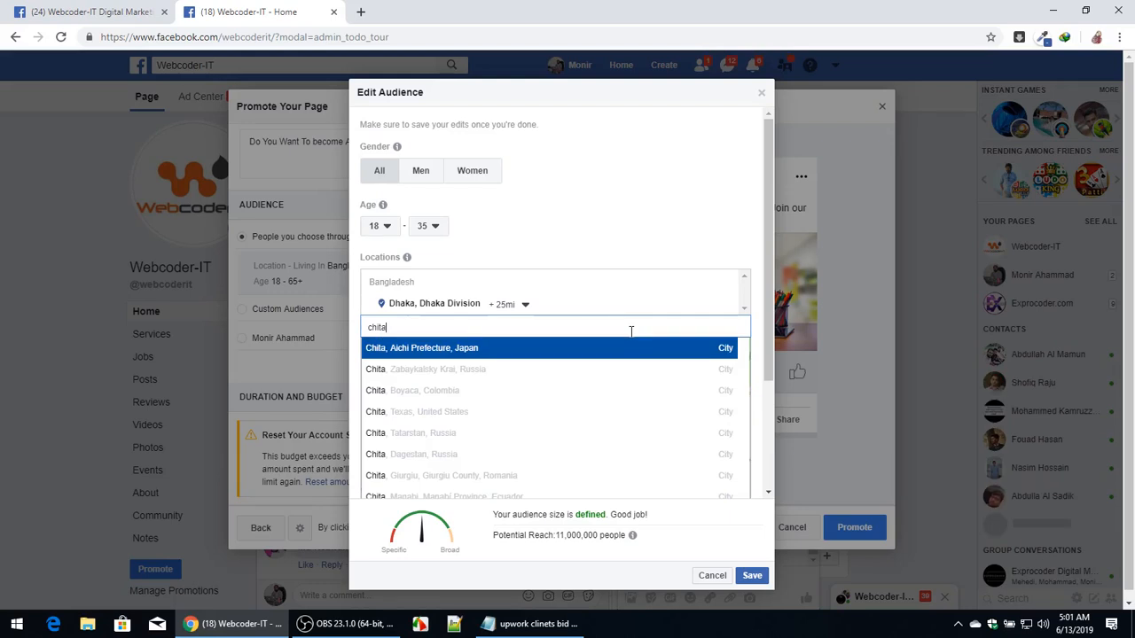
key("BackSpace")
type("ta")
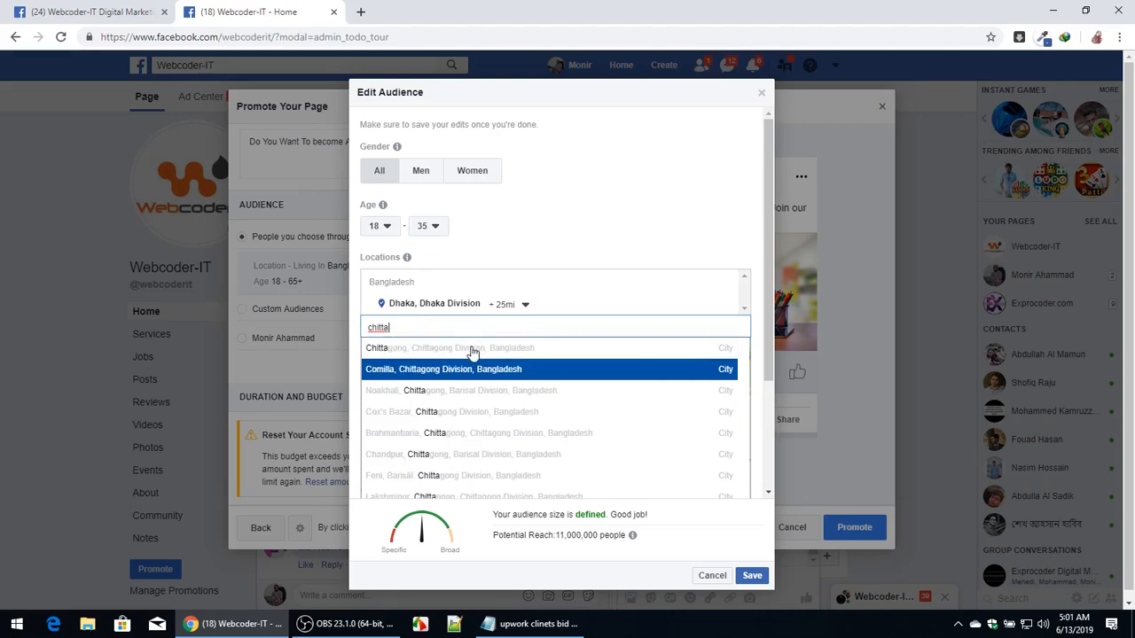
left_click(557, 347)
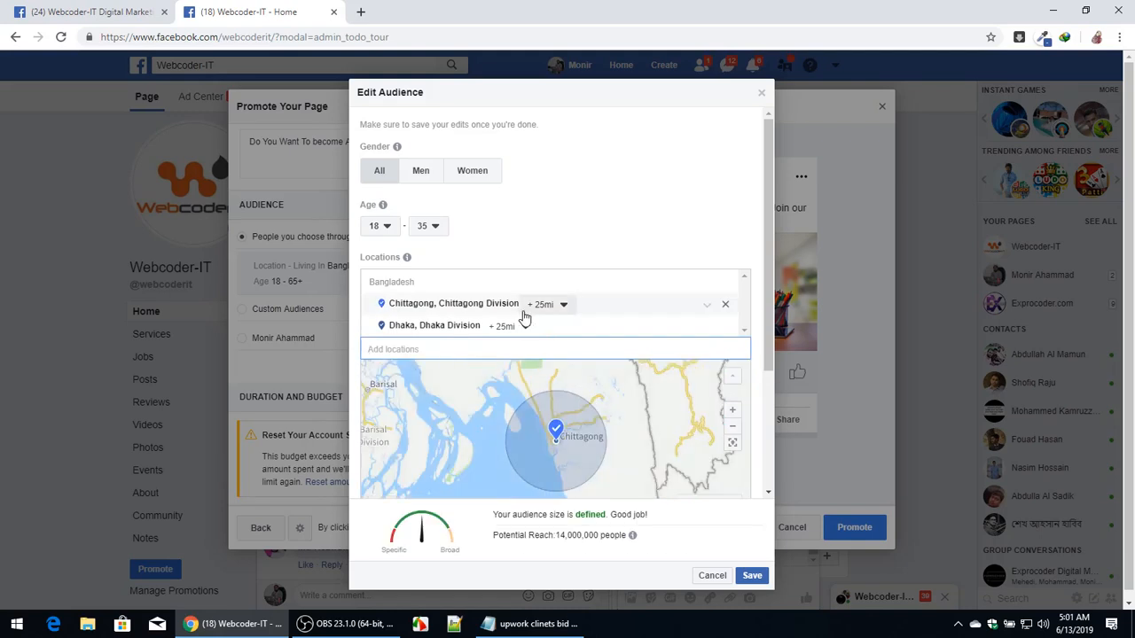
Set the Chittagong location's cities-within-radius distance to 10 mi.
left_click(562, 306)
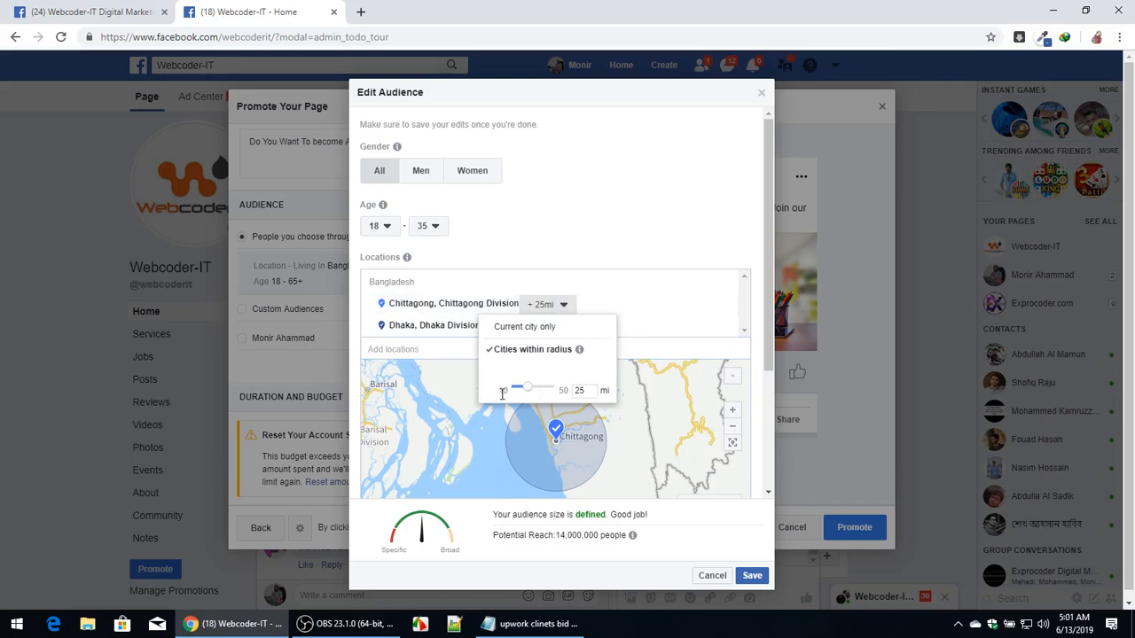
left_click_drag(526, 391, 509, 390)
left_click(564, 304)
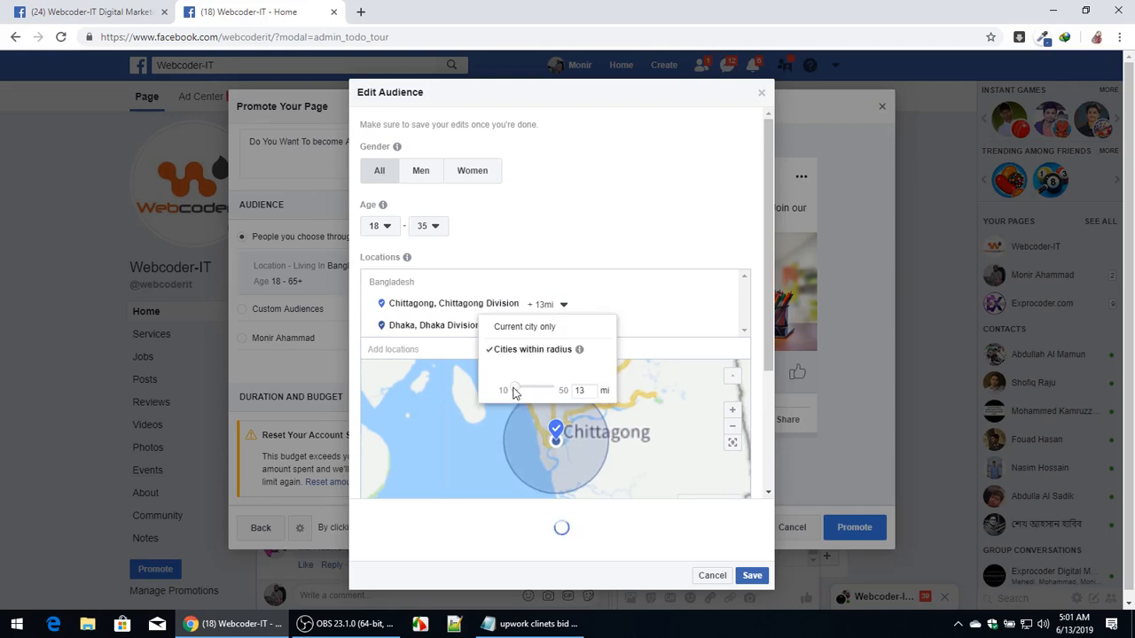
left_click(552, 417)
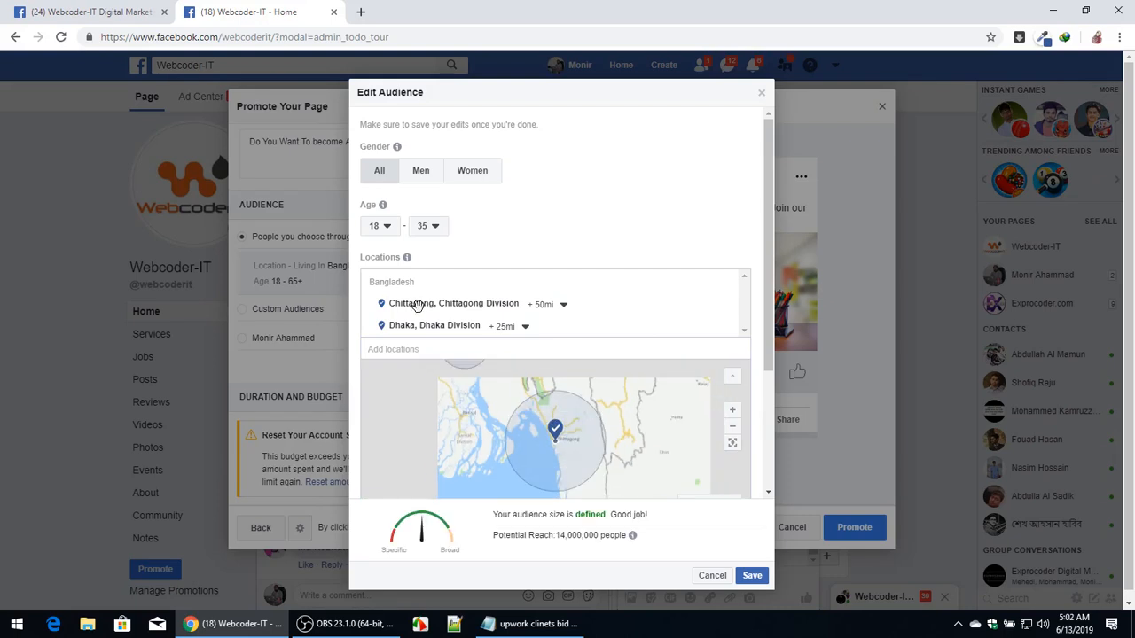
left_click(560, 305)
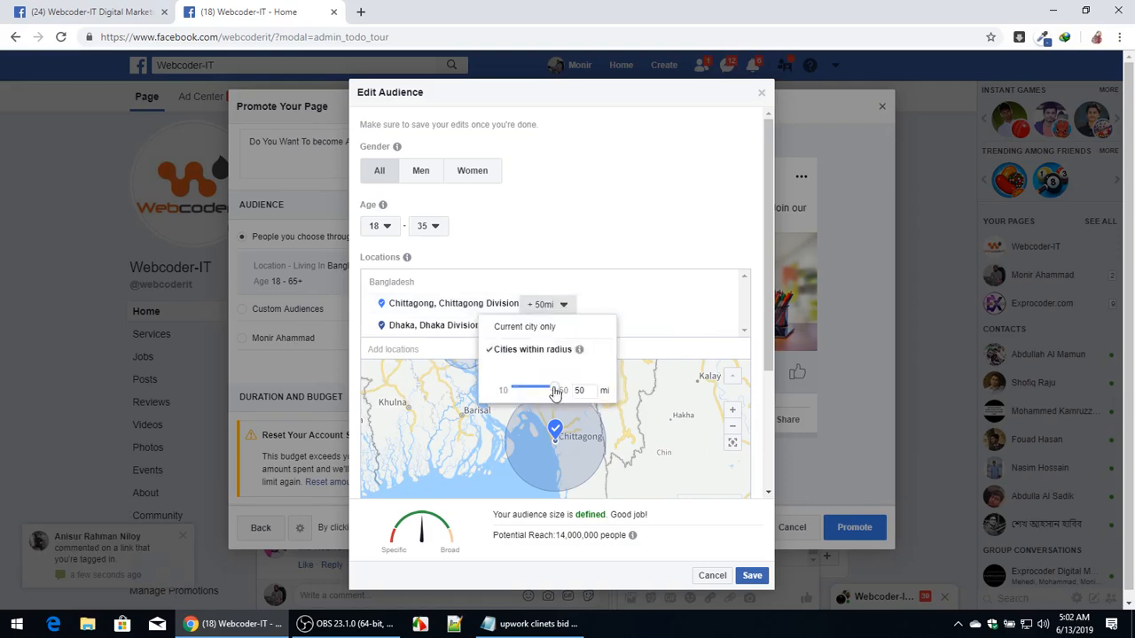
left_click_drag(555, 394, 513, 393)
left_click(776, 346)
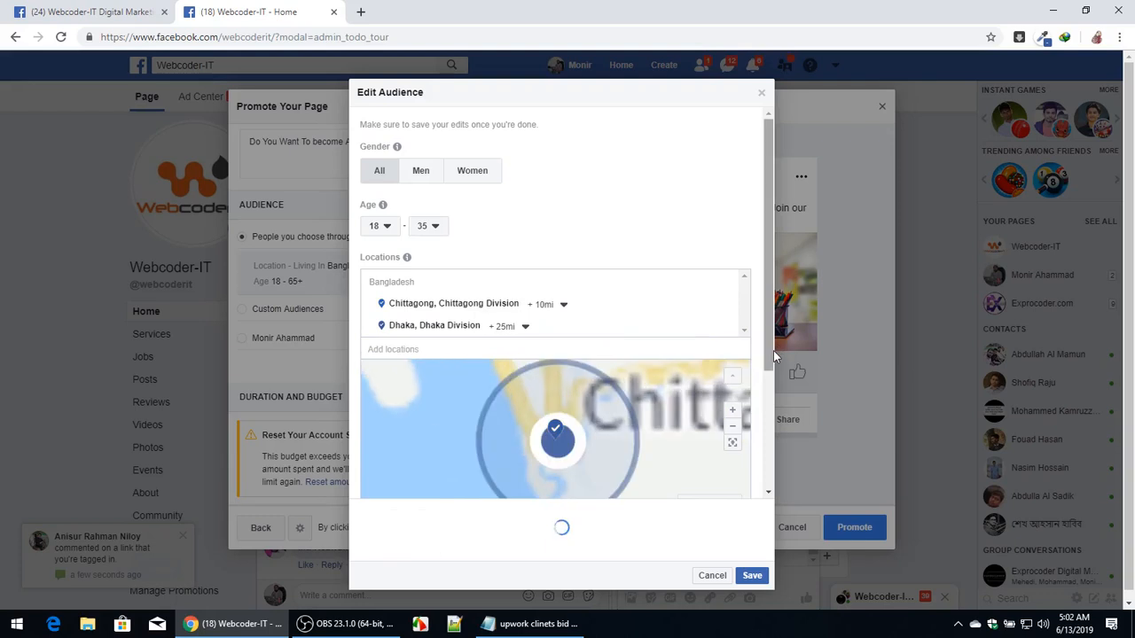
Set the Dhaka location's cities-within-radius distance to 10 mi.
left_click(510, 327)
left_click_drag(488, 413, 470, 413)
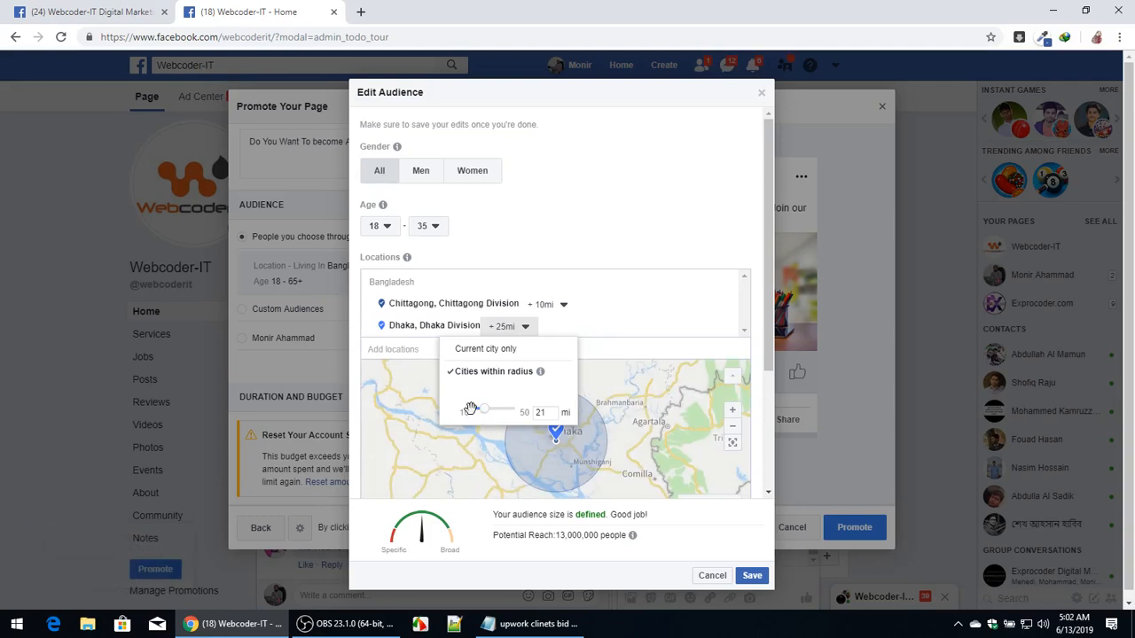
left_click(514, 327)
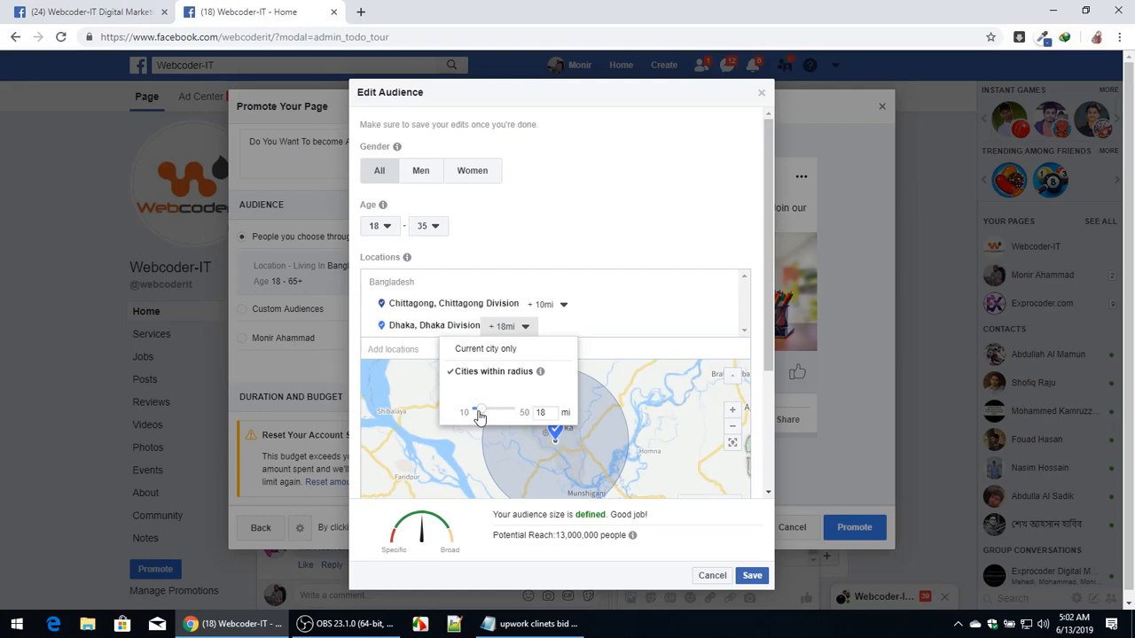
left_click_drag(478, 417, 468, 414)
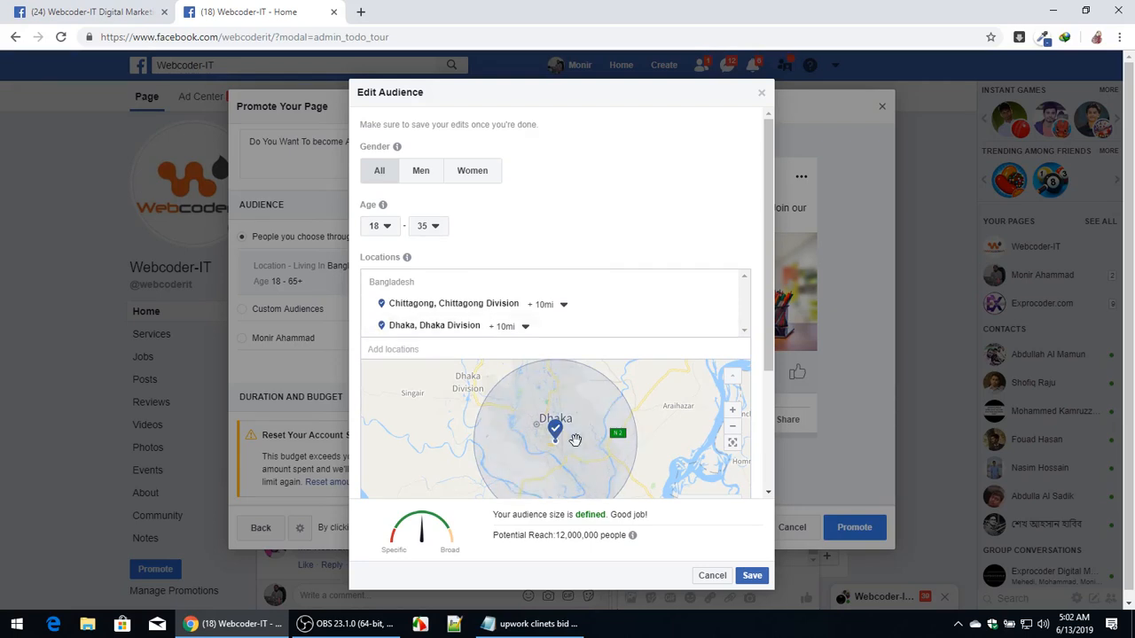
Highlight the interest line in the Notepad notes and return to the audience editor's detailed targeting section.
scroll(577, 438, "down", 2)
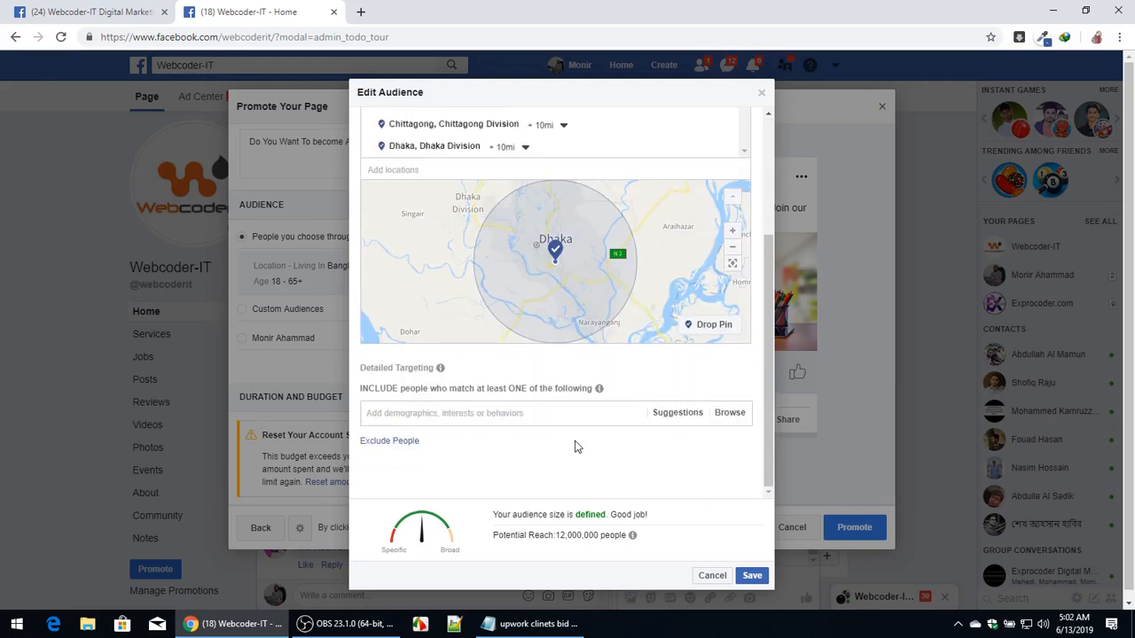
left_click(531, 624)
double_click(93, 365)
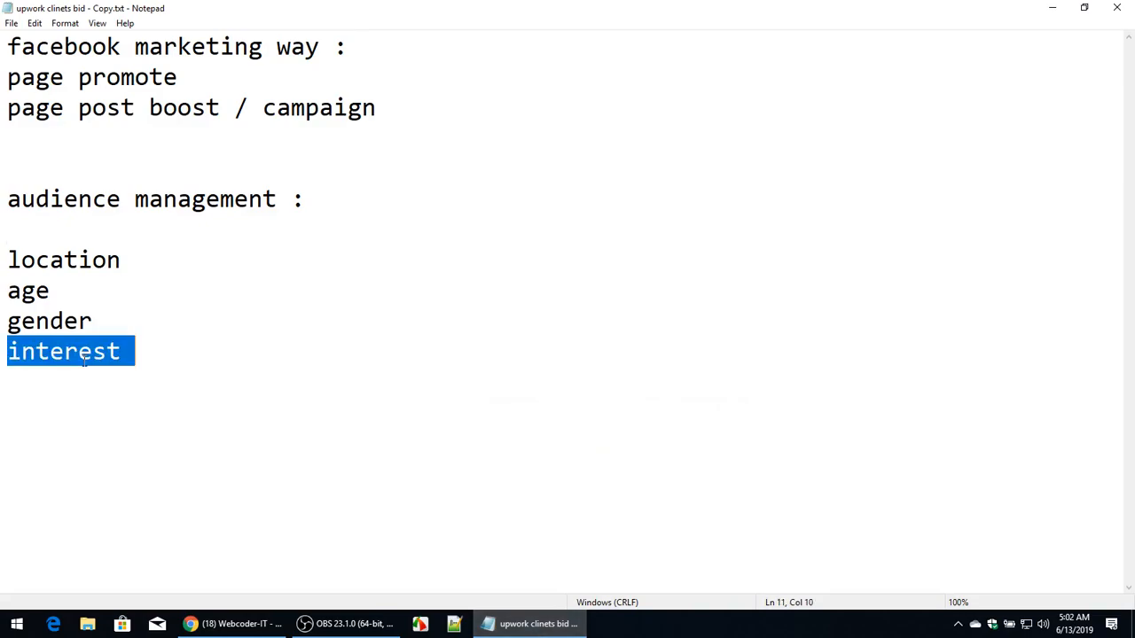
left_click(552, 626)
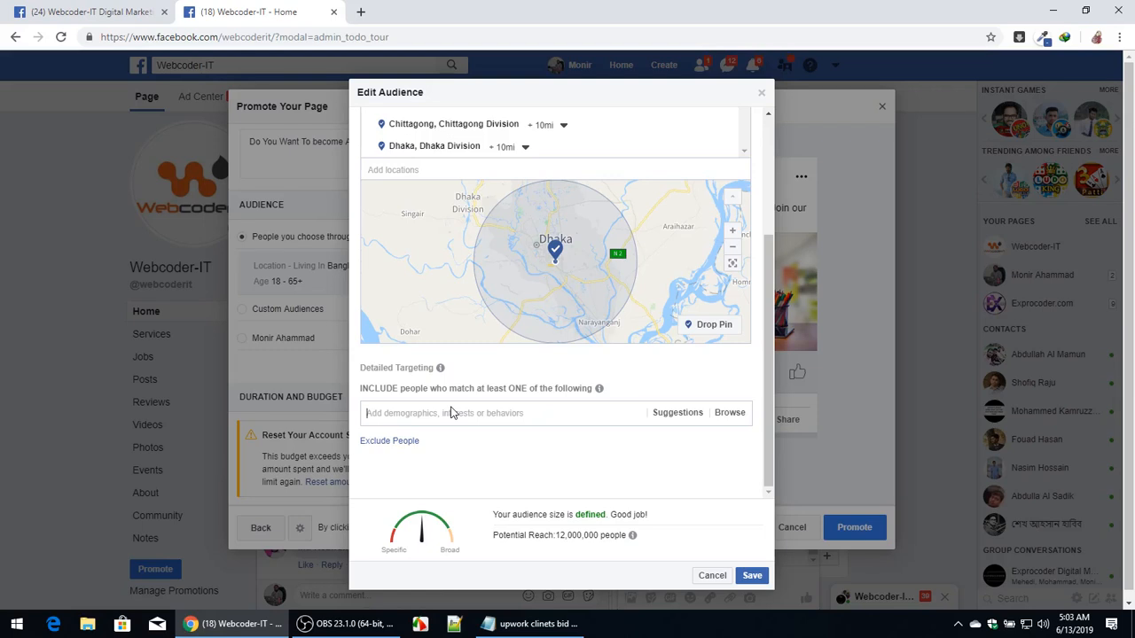
Add Student as a detailed targeting interest for the audience.
type("student")
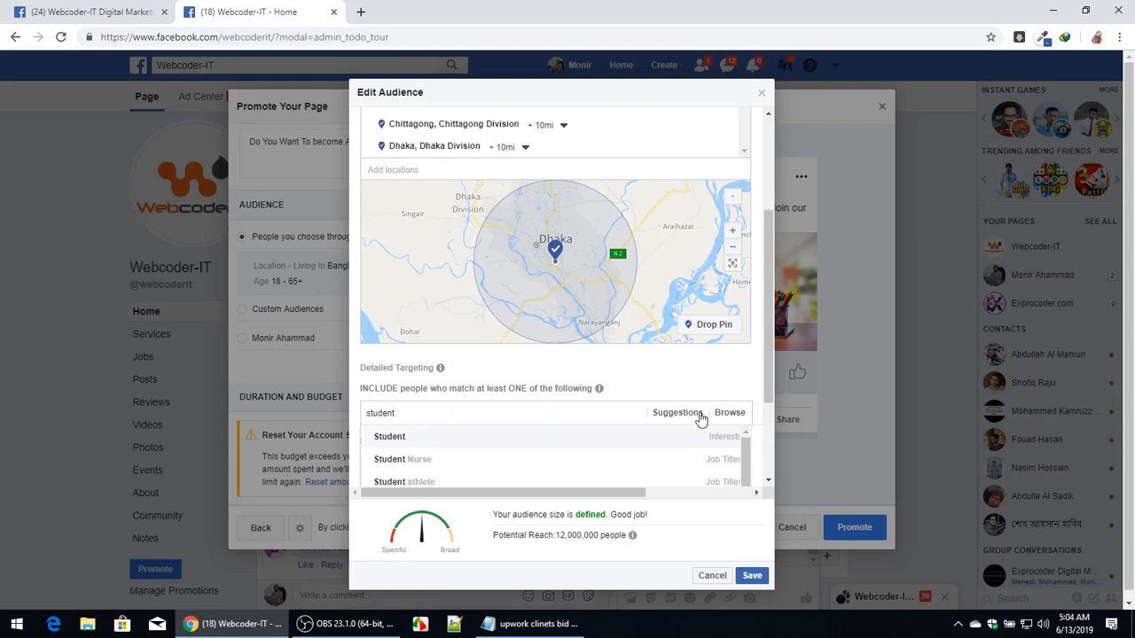
key("Return")
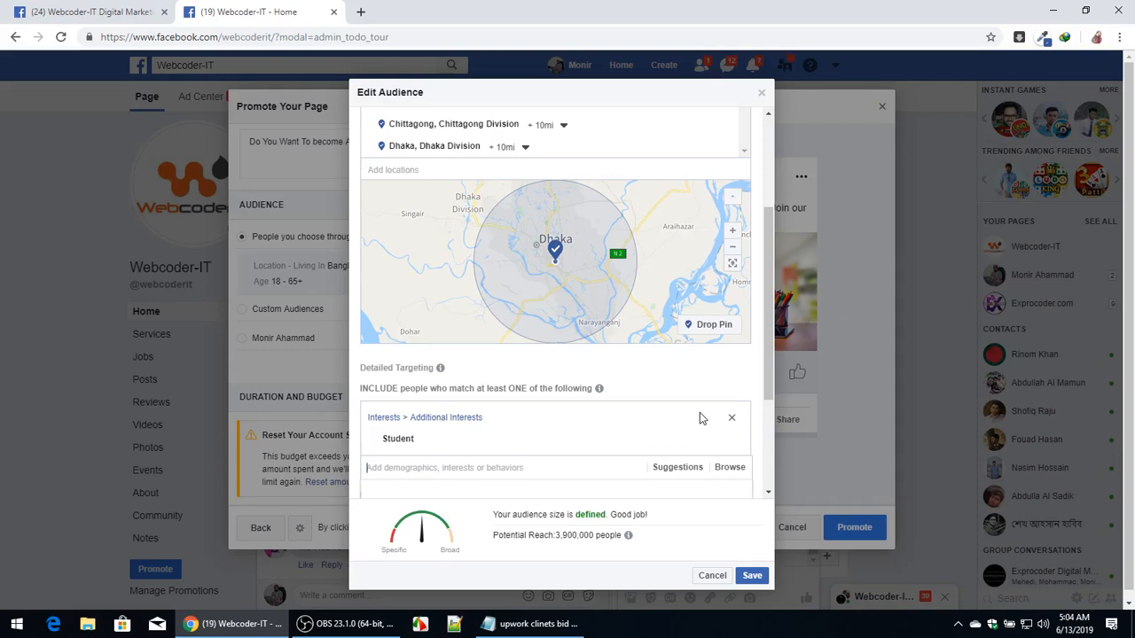
mouse_move(707, 436)
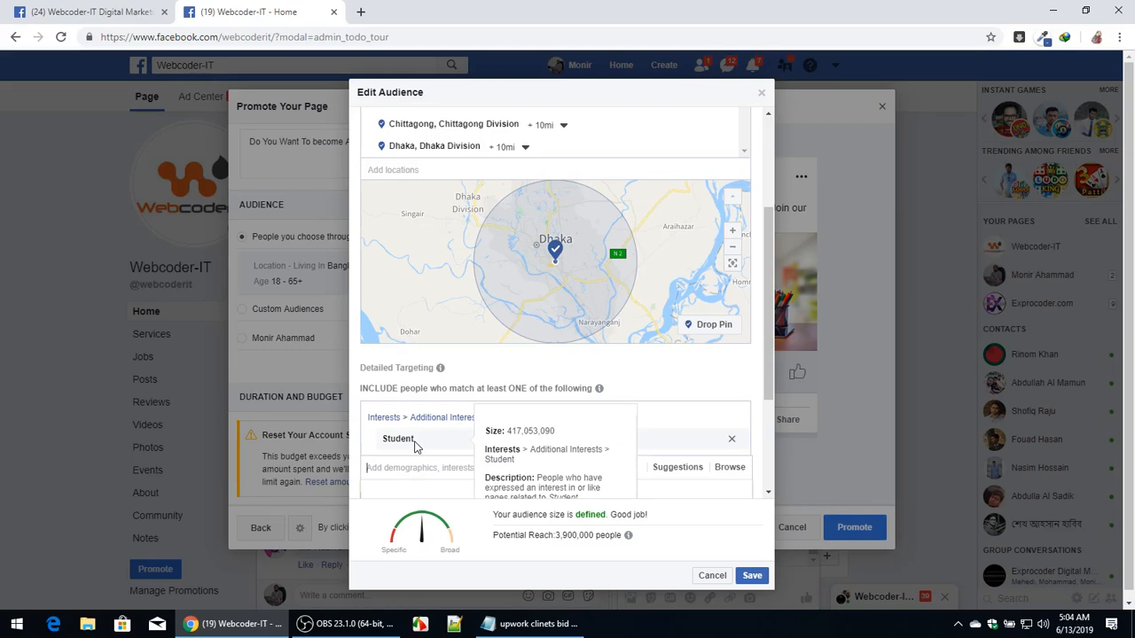
Search the detailed targeting for freelancing and add the Freelancer interest.
left_click(435, 461)
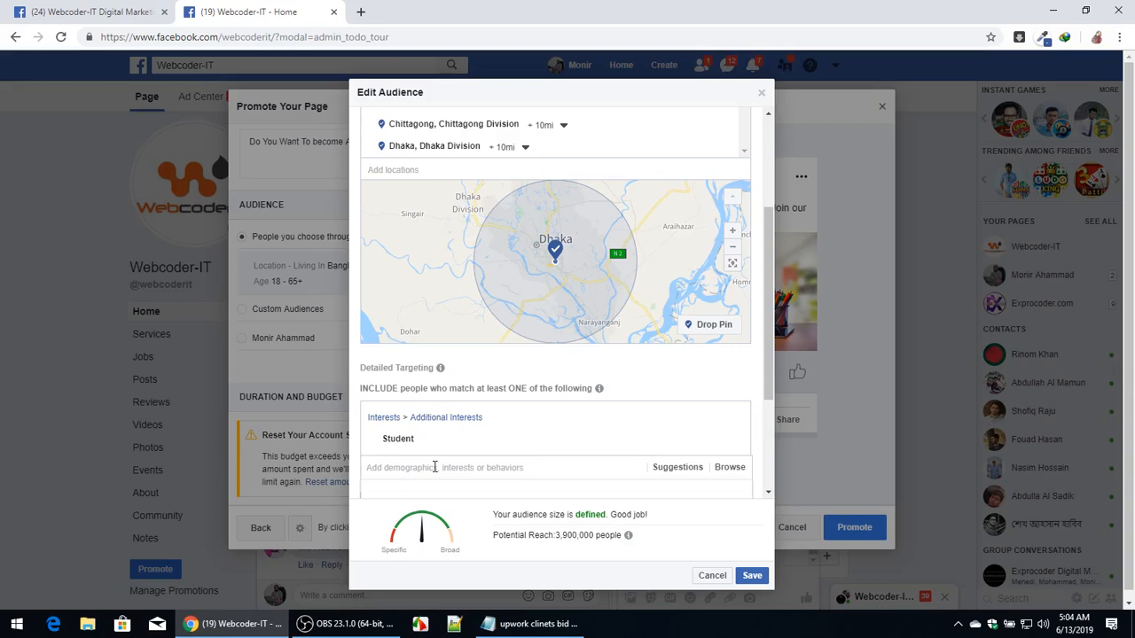
type("freelacning")
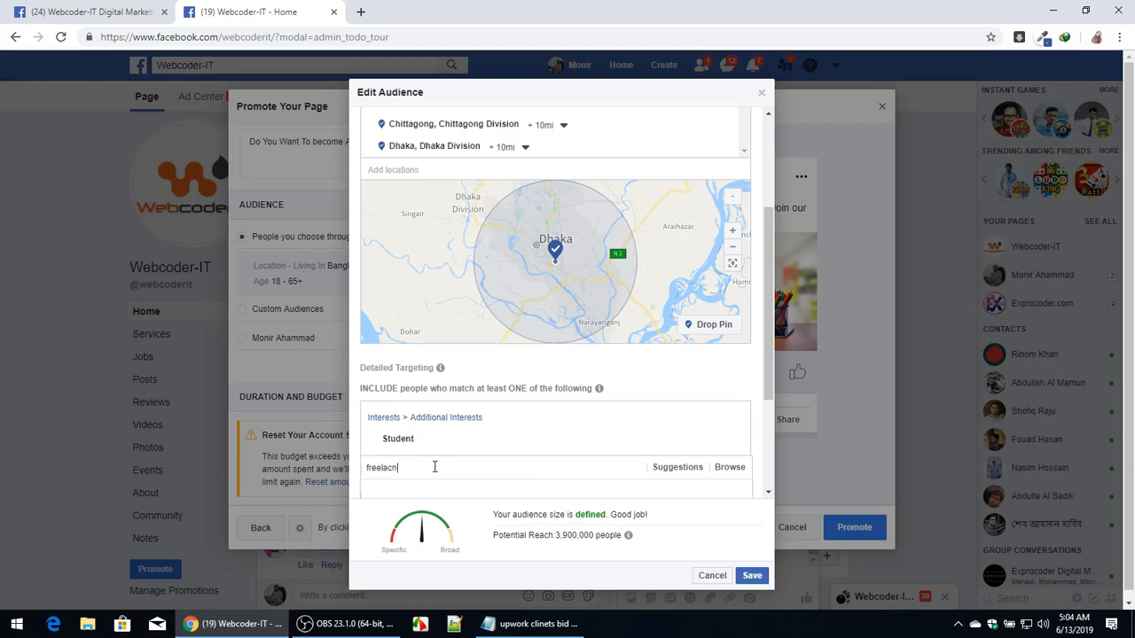
key("BackSpace")
key("BackSpace")
key("BackSpace")
key("BackSpace")
type("ncing")
scroll(435, 466, "down", 2)
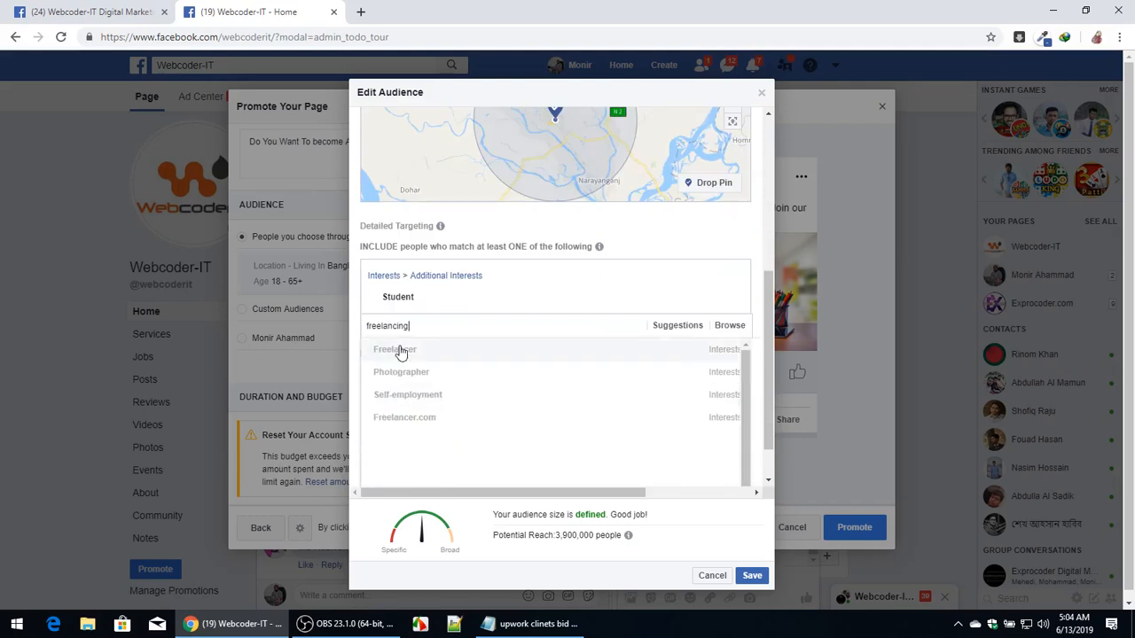
left_click(400, 352)
mouse_move(431, 296)
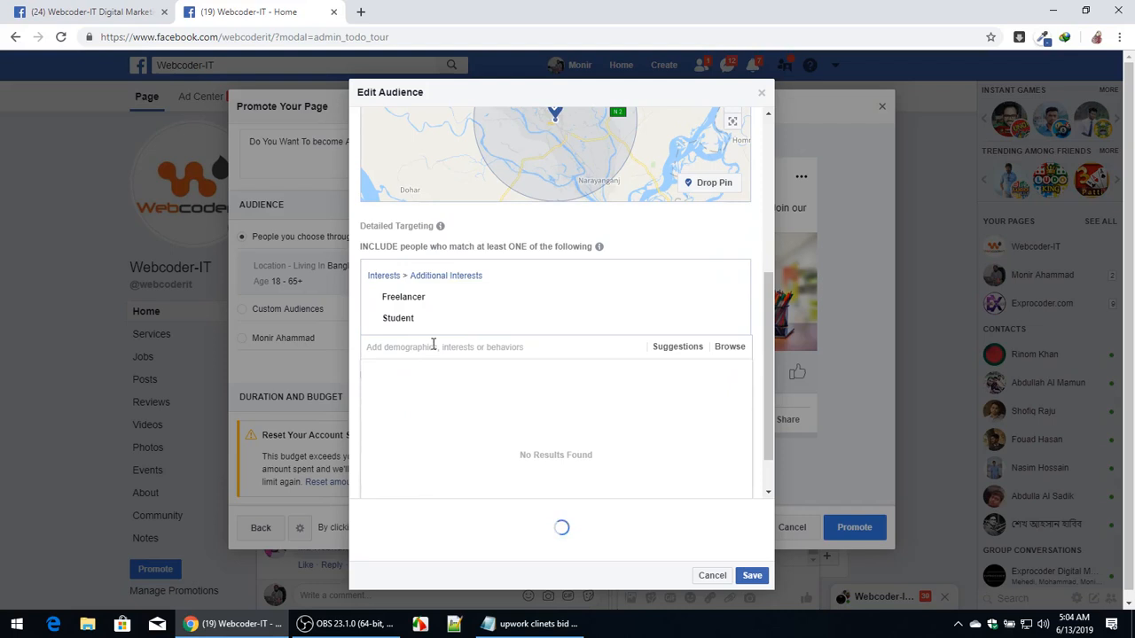
Add Digital marketing and Web design as detailed targeting interests.
type("digital")
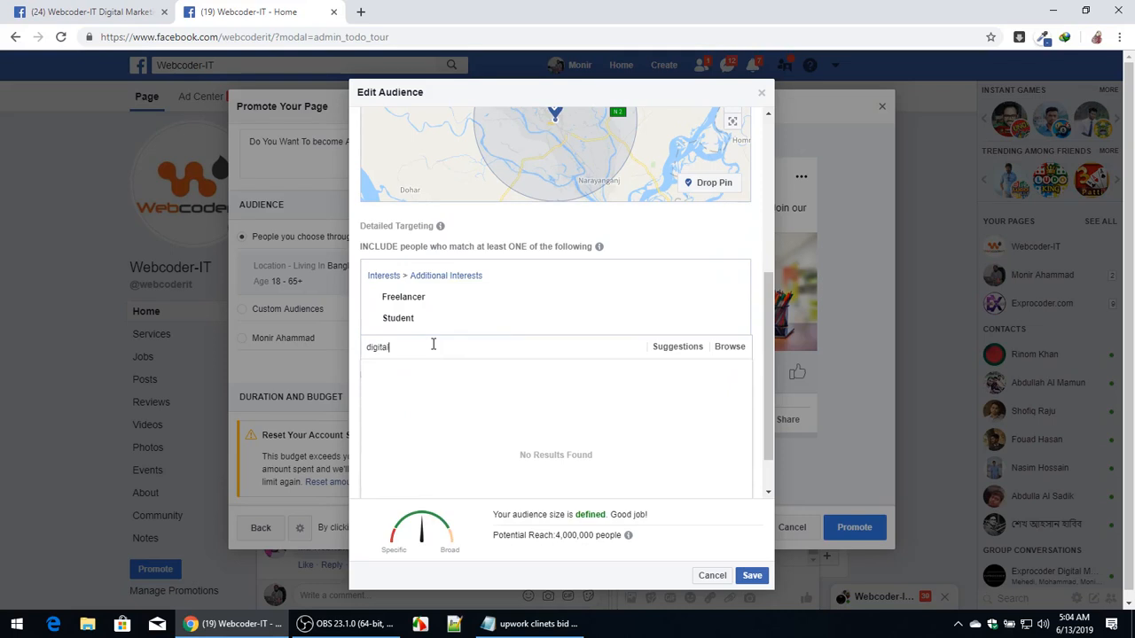
type(" marketing")
left_click(529, 365)
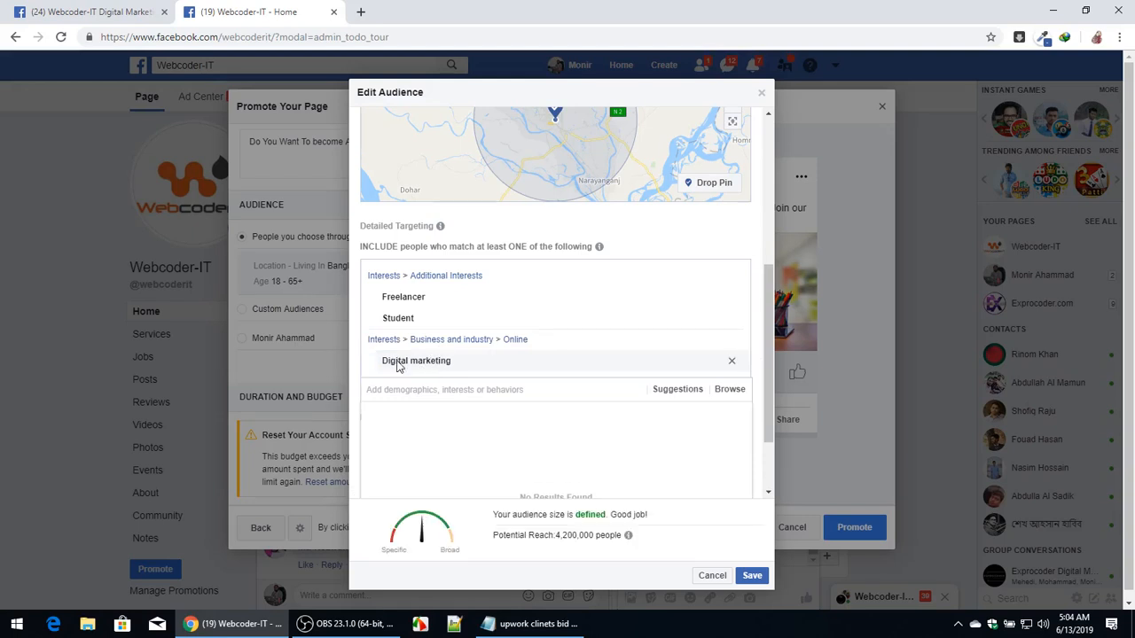
mouse_move(411, 367)
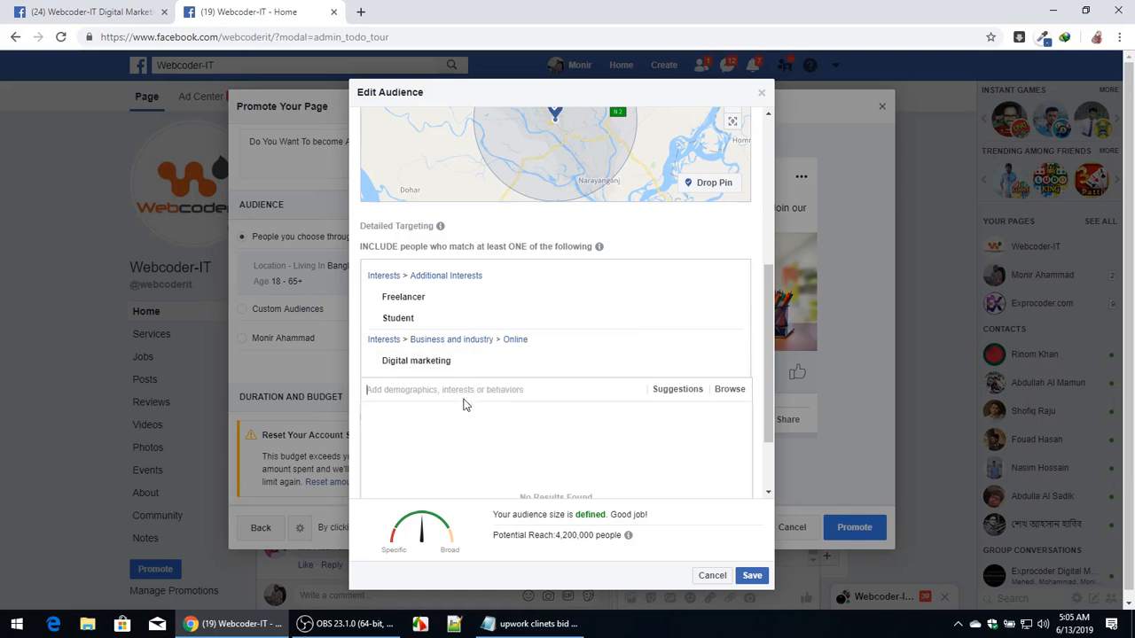
type("web design")
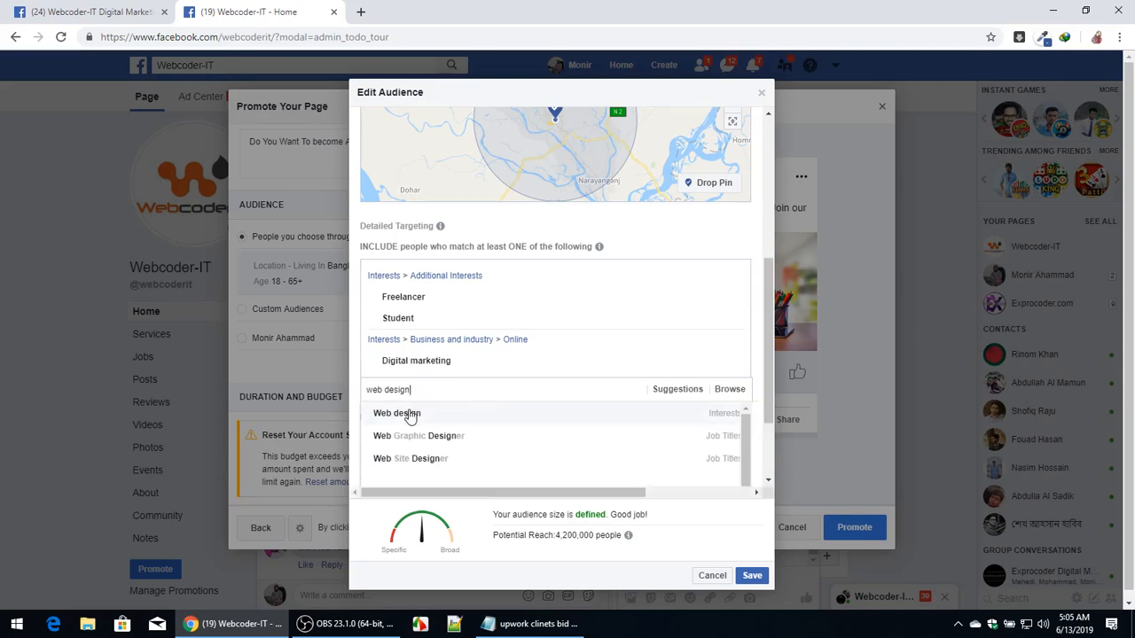
left_click(409, 415)
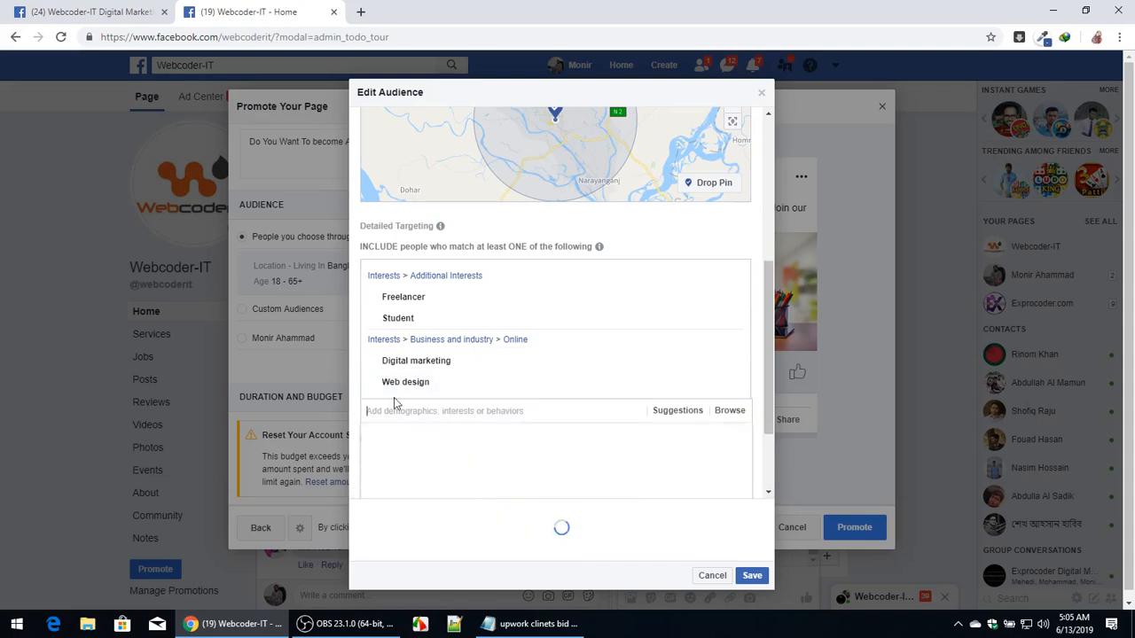
Open Facebook in a new tab, browse the personal profile timeline, and close that tab.
left_click(360, 11)
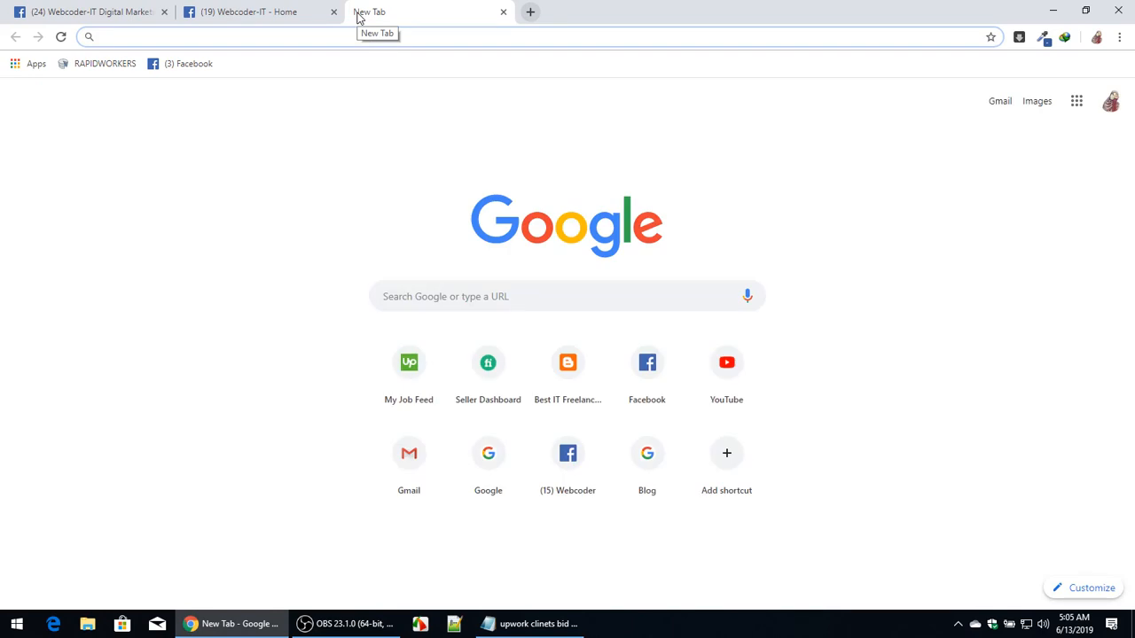
type("facebook")
key("Return")
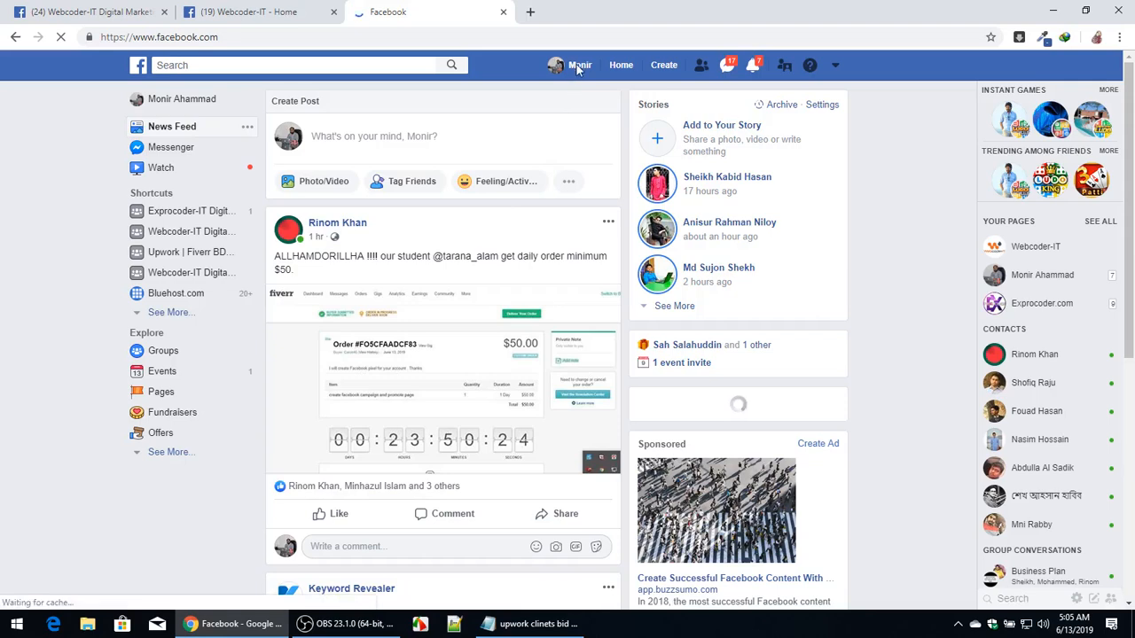
scroll(578, 84, "down", 4)
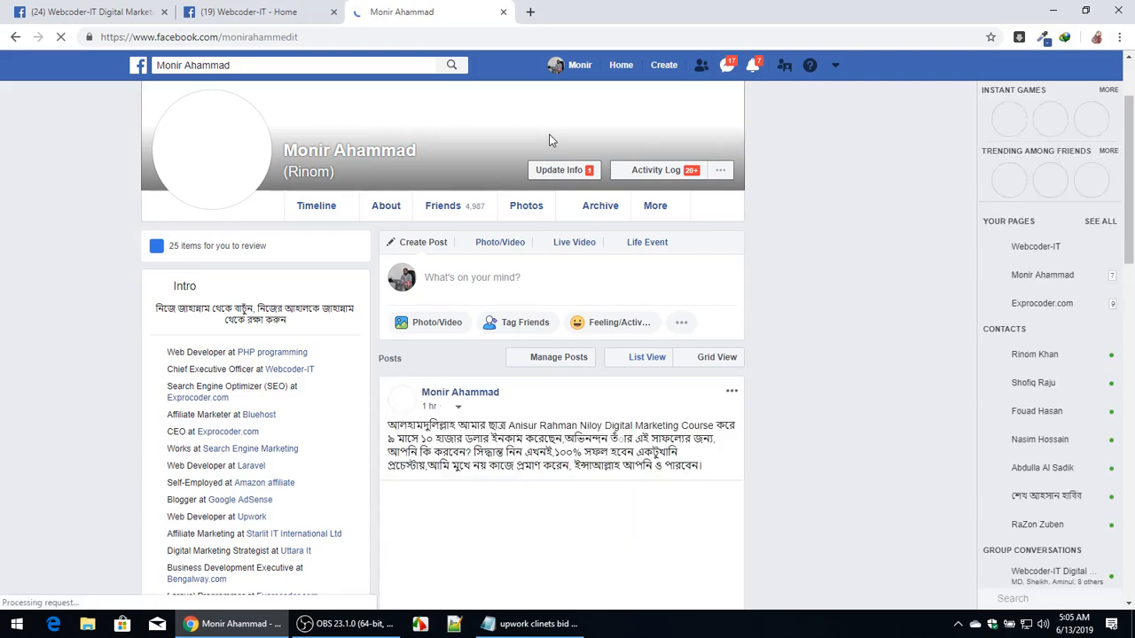
scroll(551, 332, "down", 10)
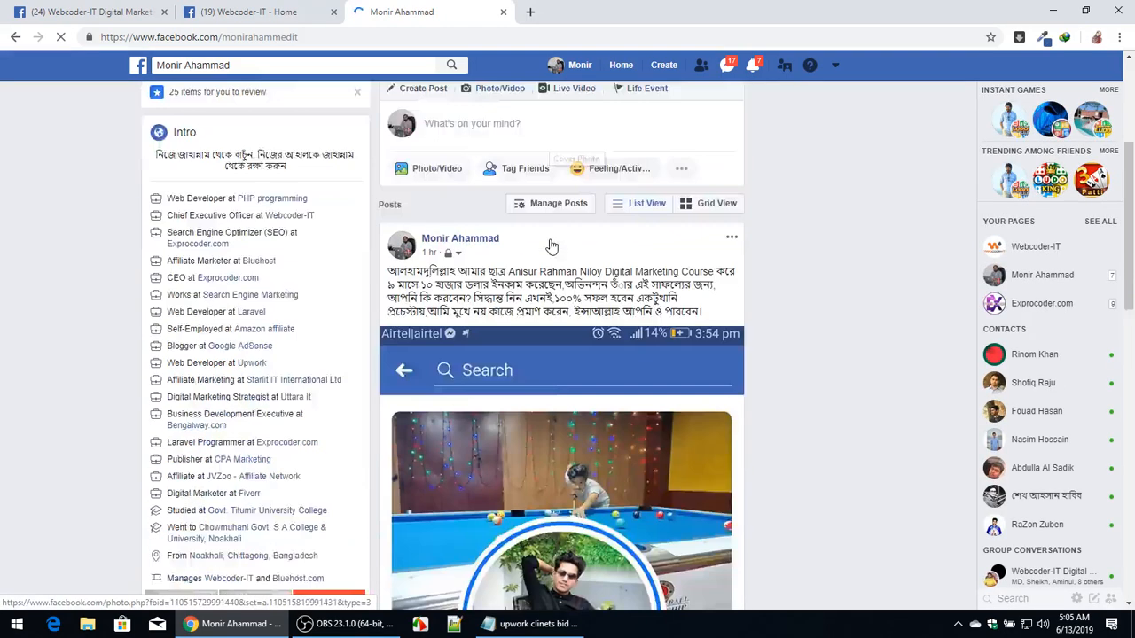
scroll(551, 332, "down", 3)
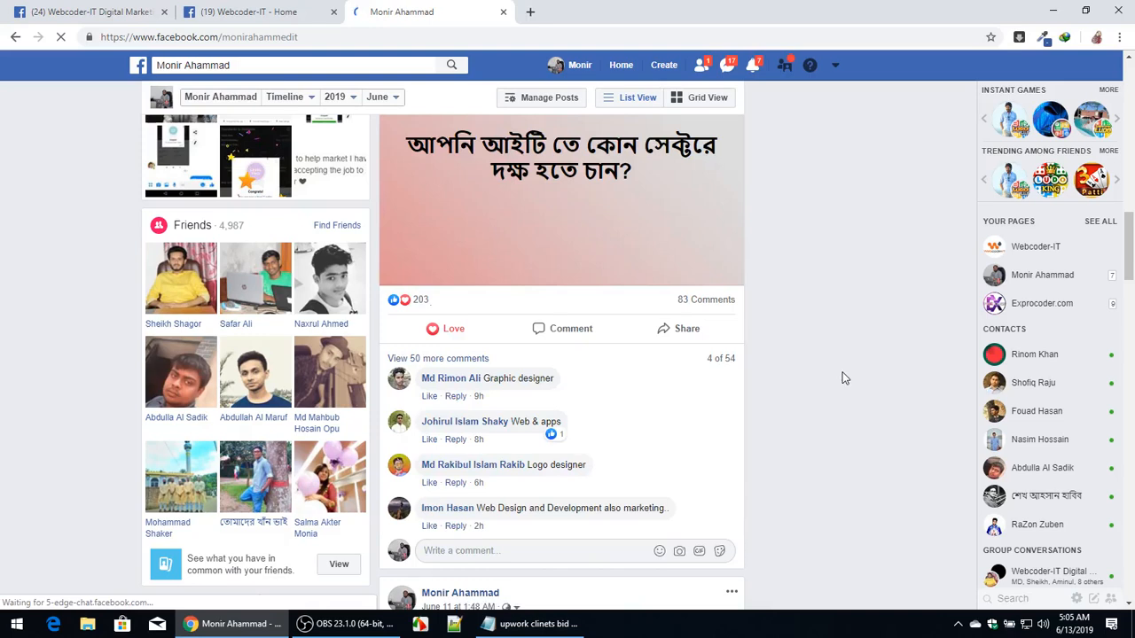
scroll(843, 381, "up", 8)
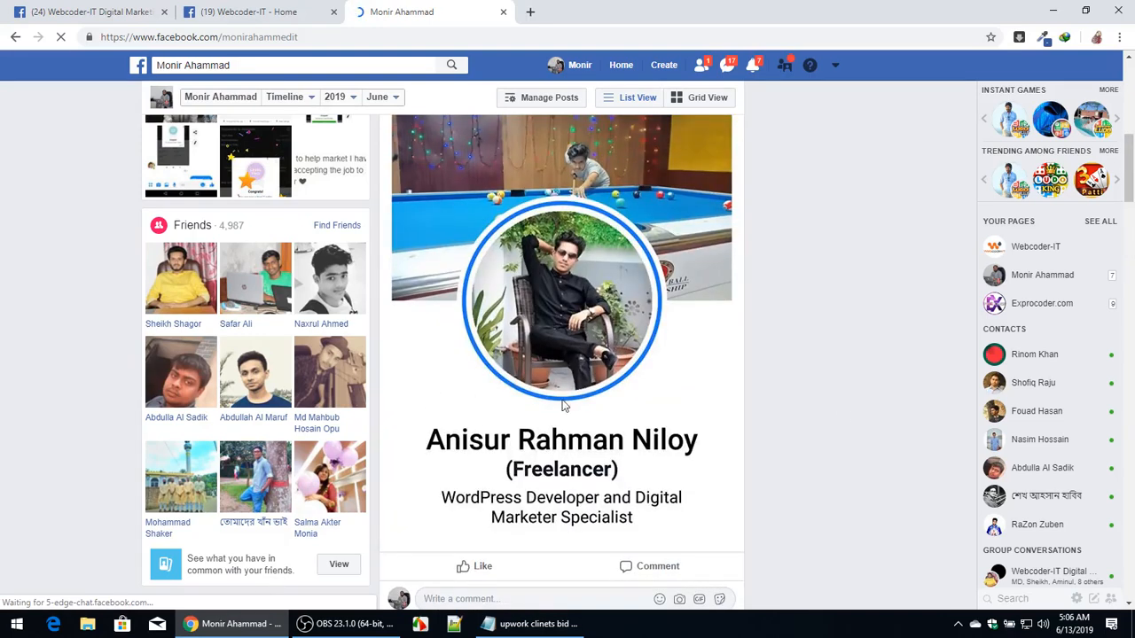
scroll(563, 406, "up", 6)
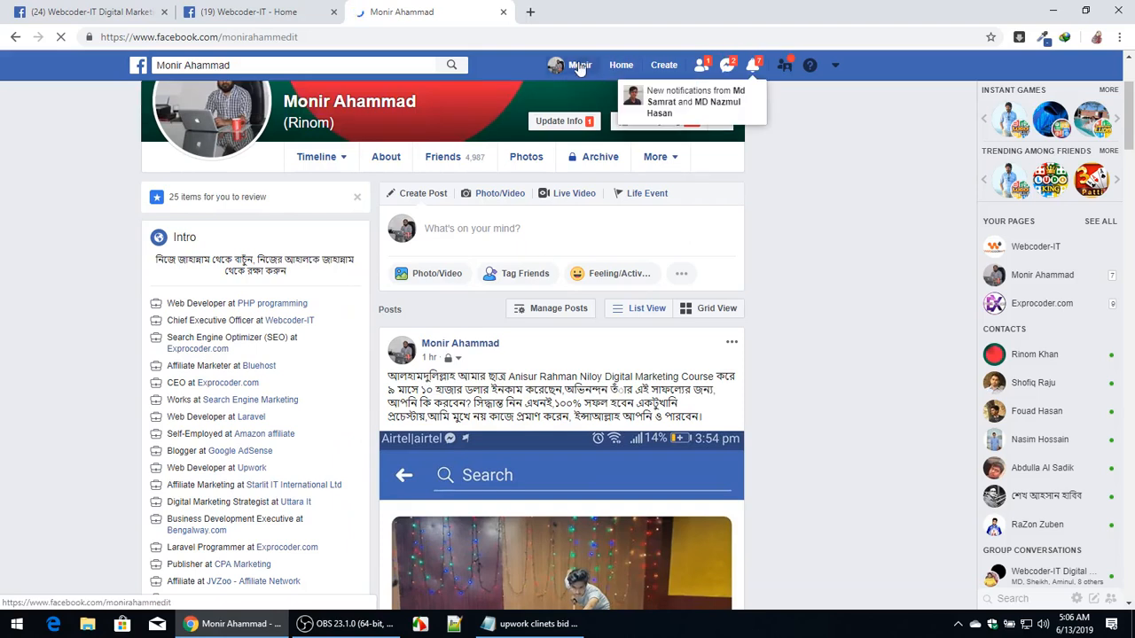
left_click(503, 11)
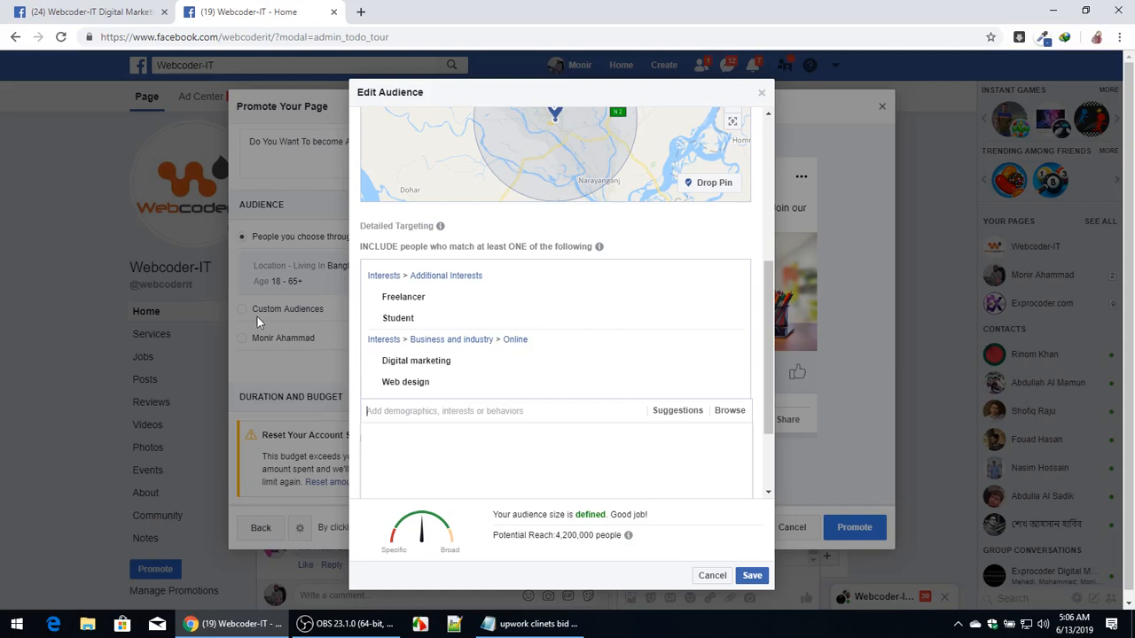
Add Online advertising and Web development from the targeting suggestions and save the edited audience.
mouse_move(413, 387)
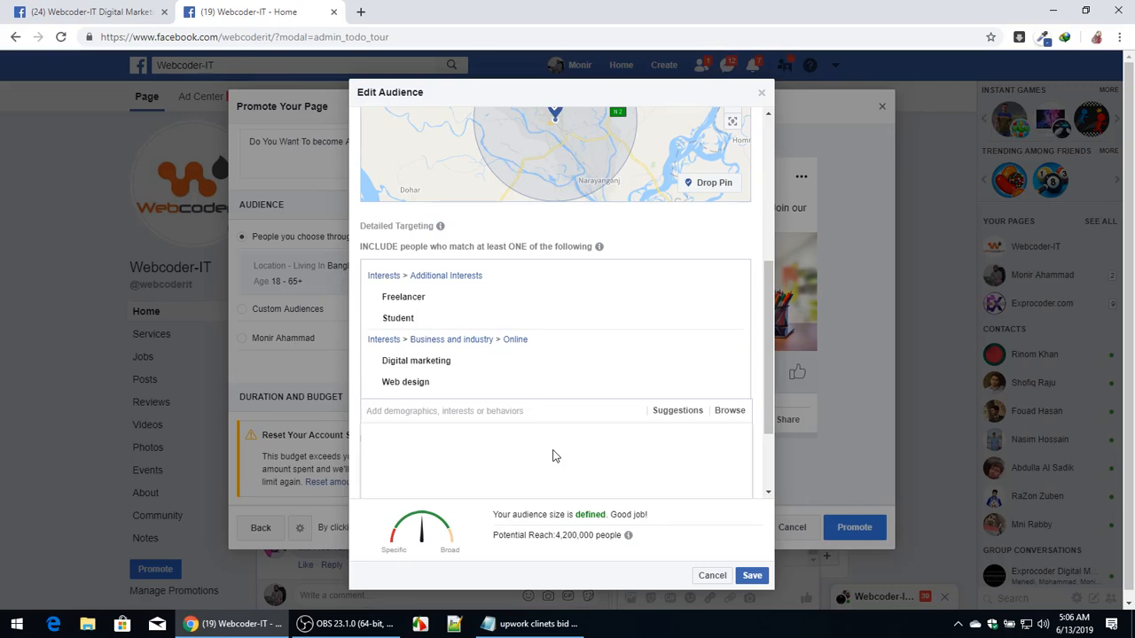
left_click(678, 411)
scroll(451, 407, "down", 2)
scroll(446, 434, "down", 1)
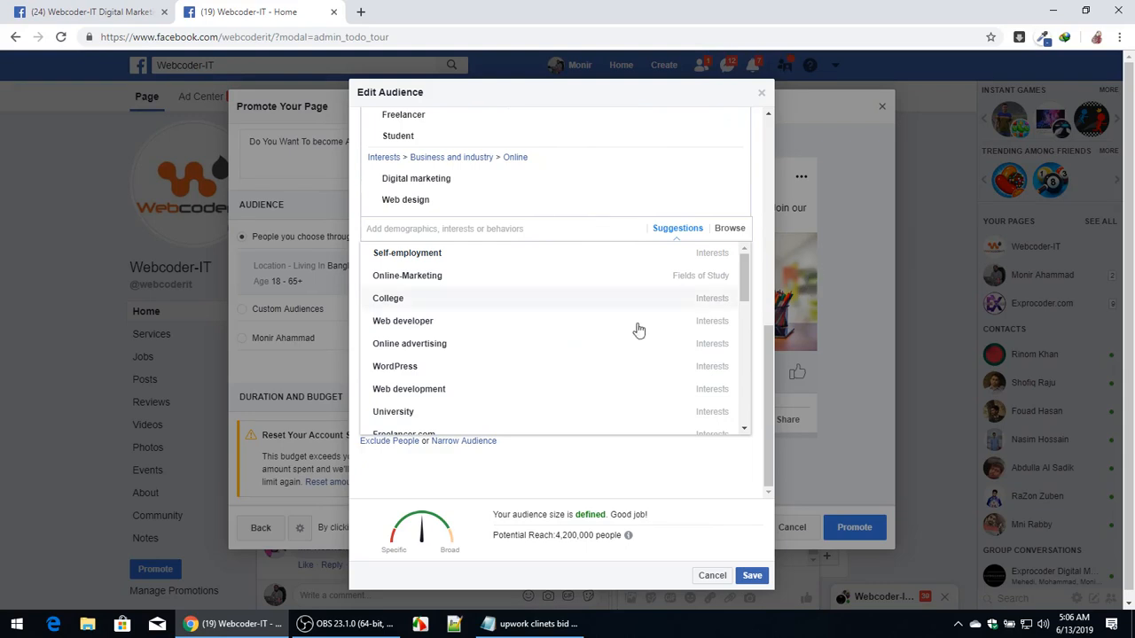
left_click(449, 346)
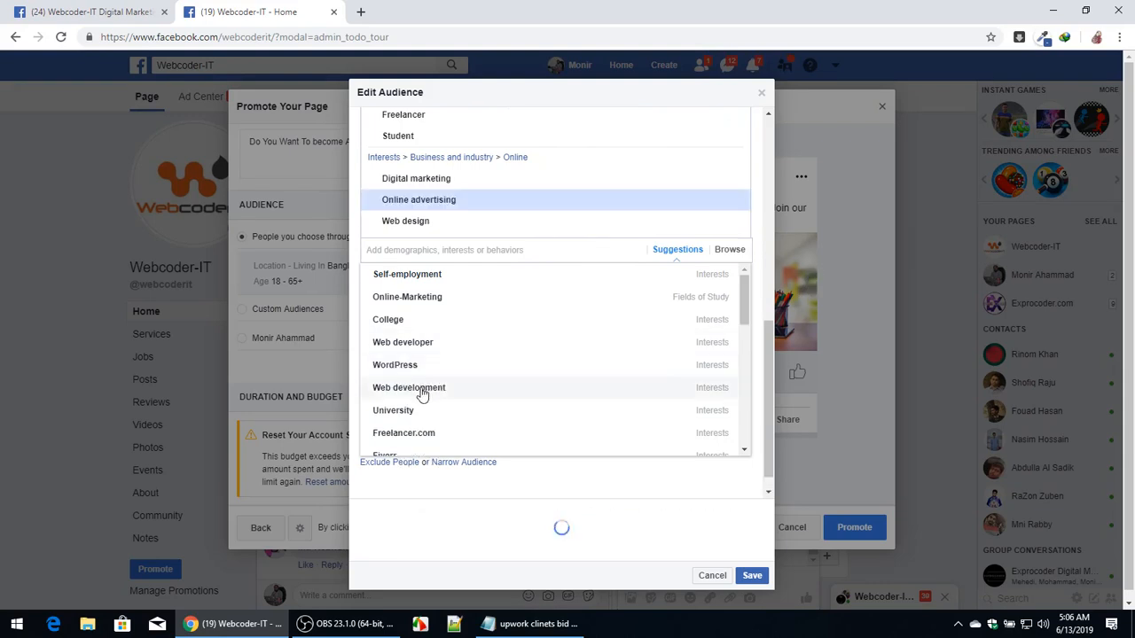
left_click(504, 390)
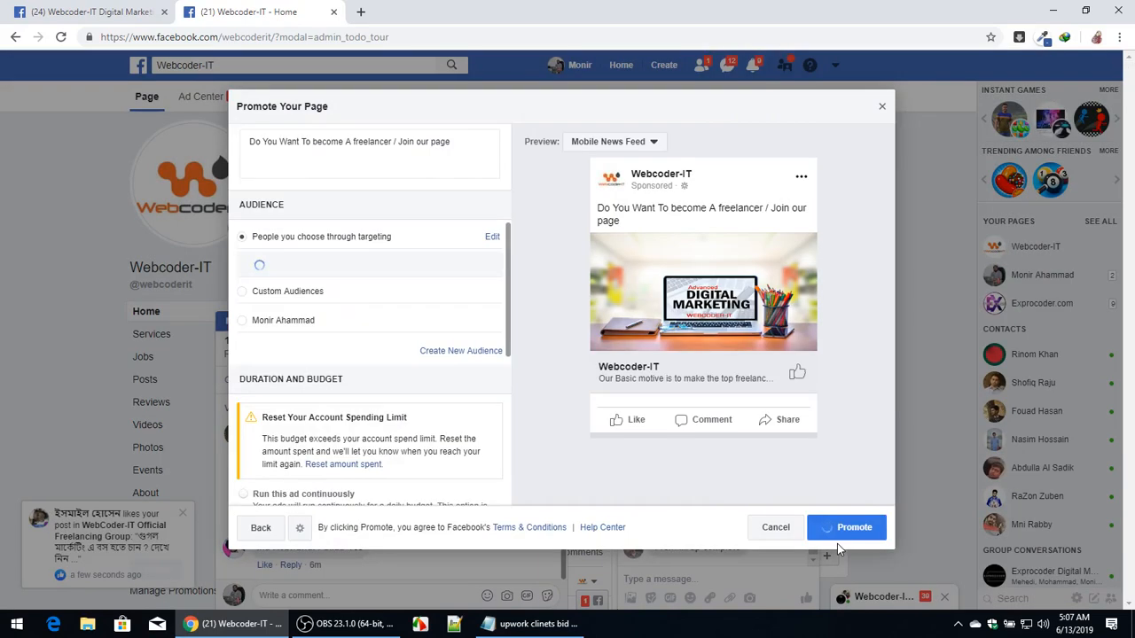
left_click(837, 546)
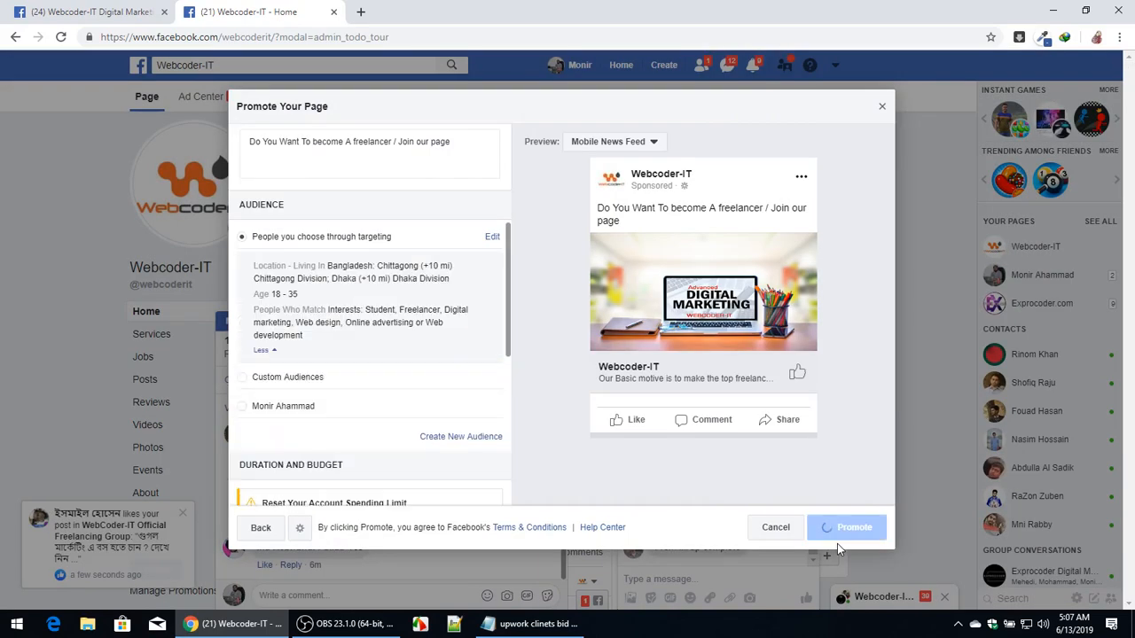
Highlight the location, age, gender and interest lines in the Notepad notes, then minimize Notepad.
left_click(561, 614)
left_click_drag(11, 262, 154, 347)
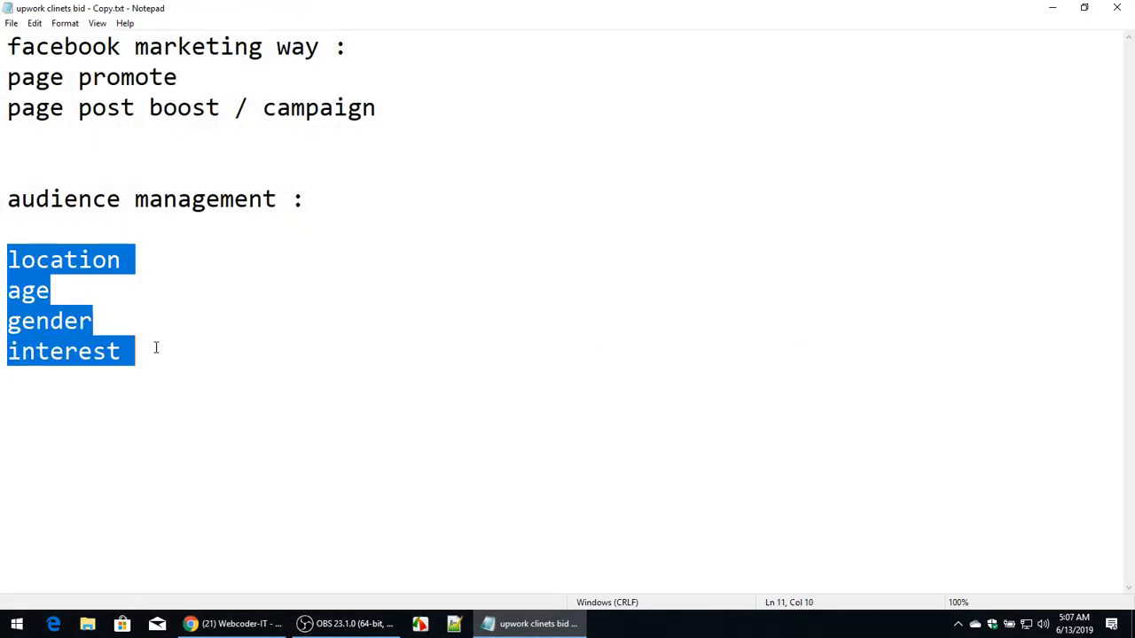
left_click(195, 358)
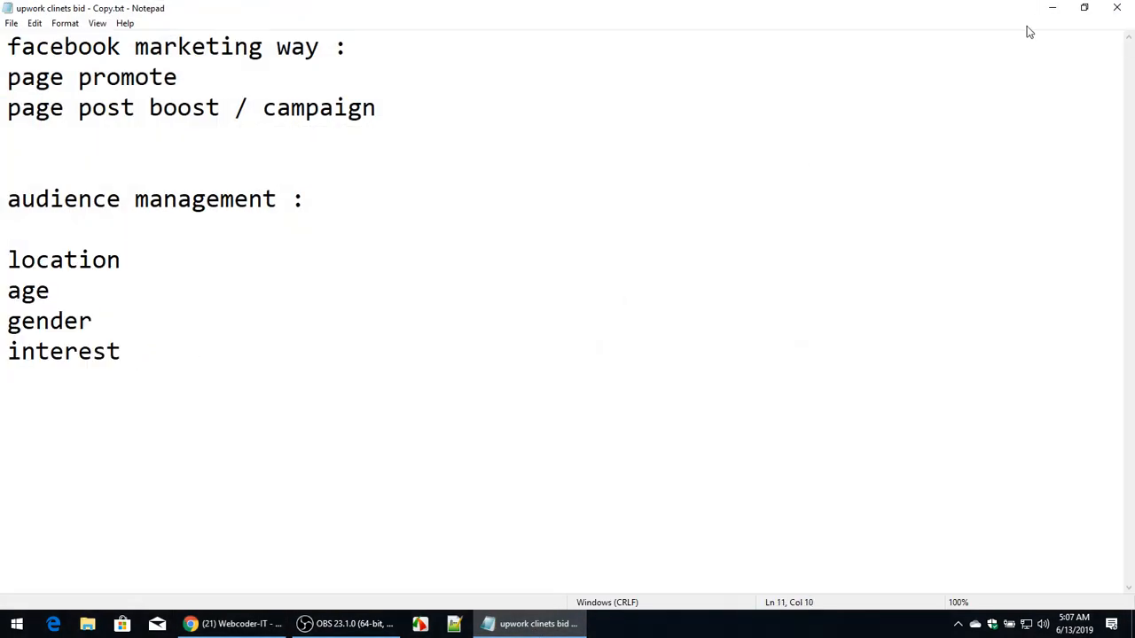
left_click(1053, 8)
Set the ad duration to 5 days.
scroll(384, 382, "down", 1)
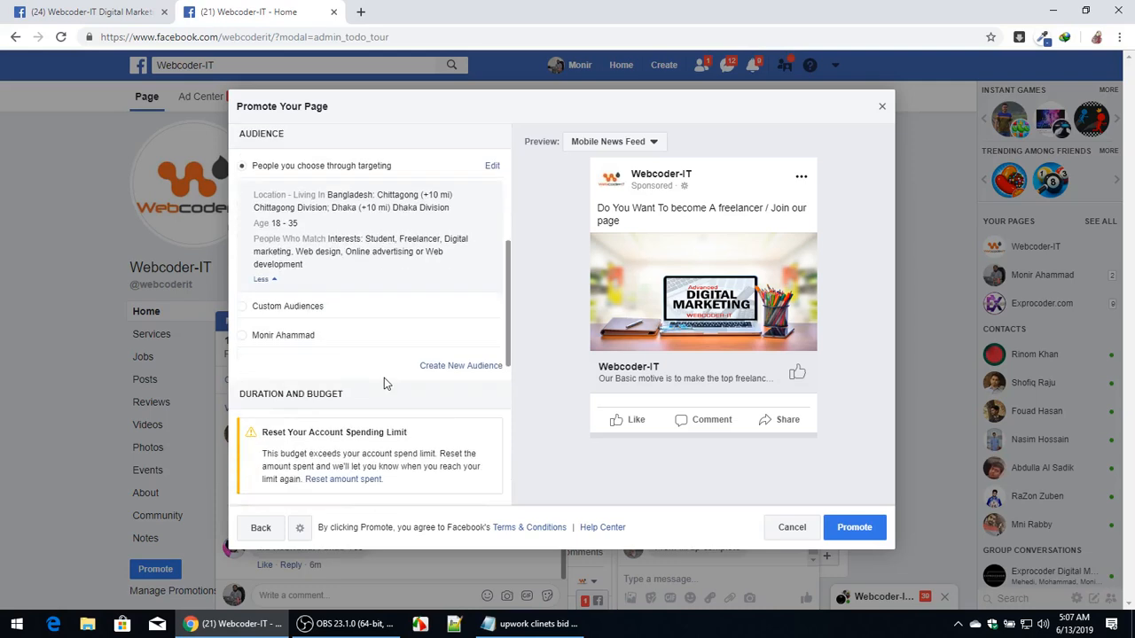
scroll(384, 378, "down", 5)
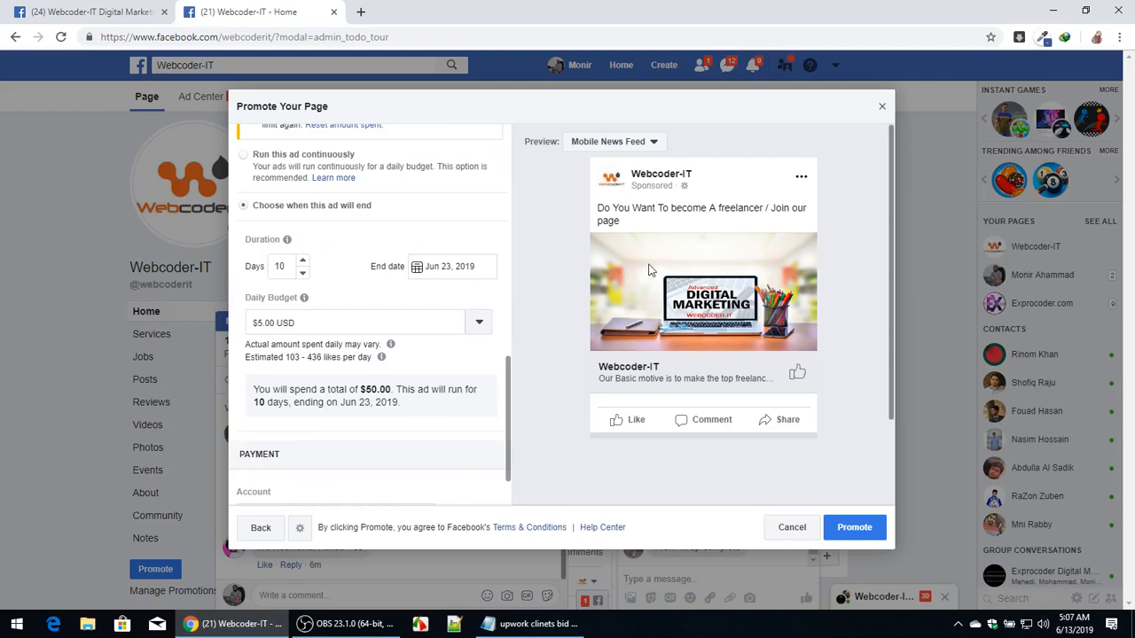
left_click(286, 266)
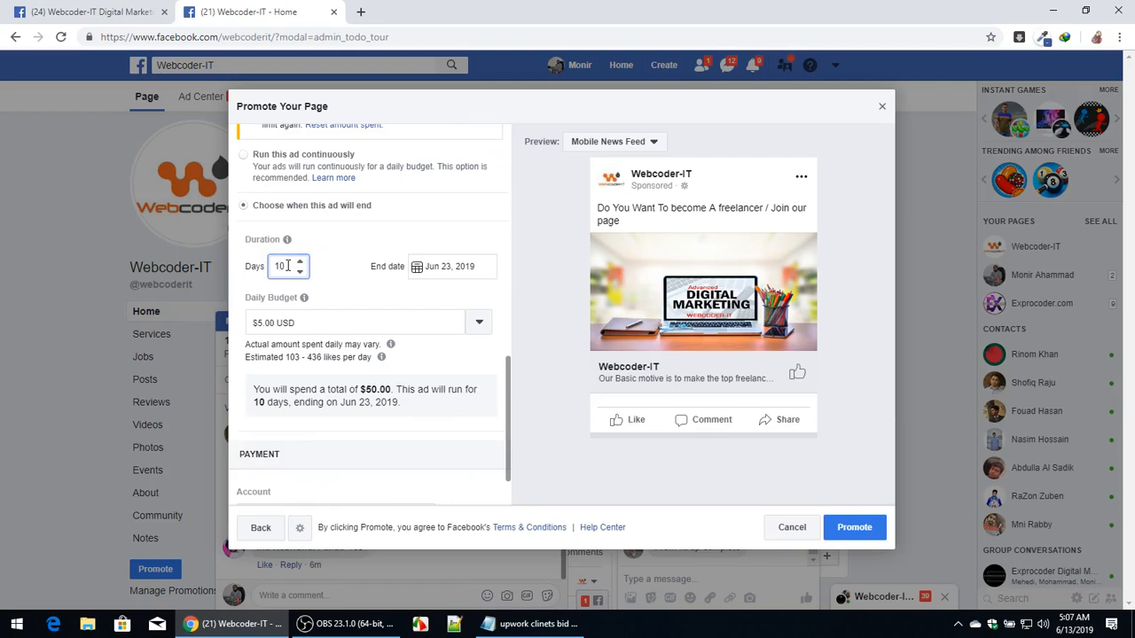
key("BackSpace")
key("BackSpace")
type("5")
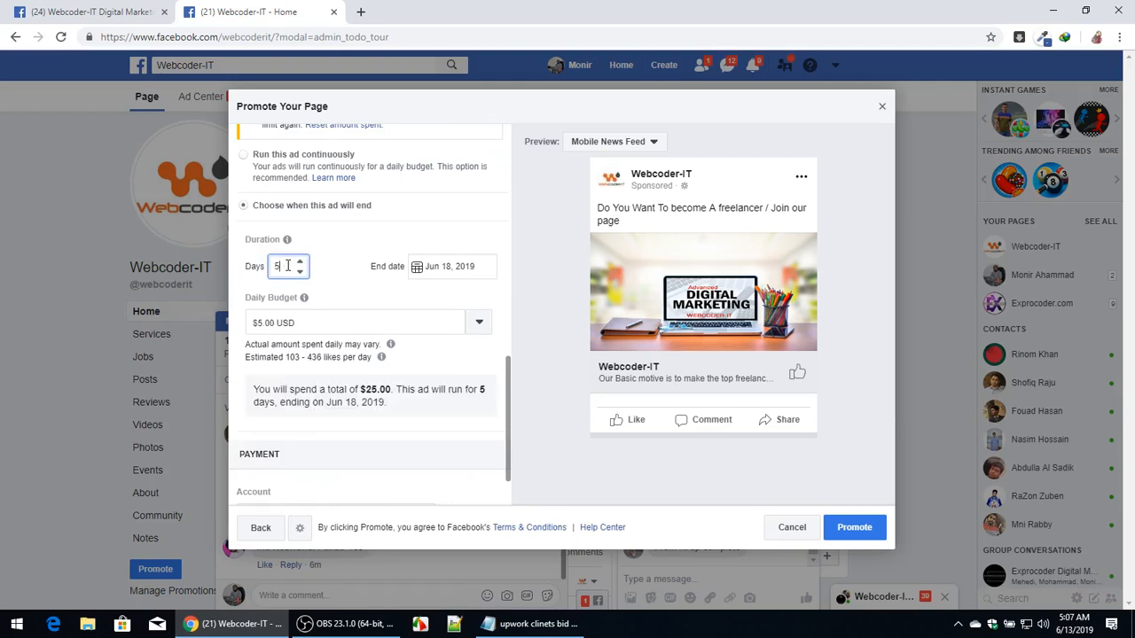
left_click(353, 294)
Set the daily budget to $10.00 USD.
mouse_move(298, 299)
left_click(258, 323)
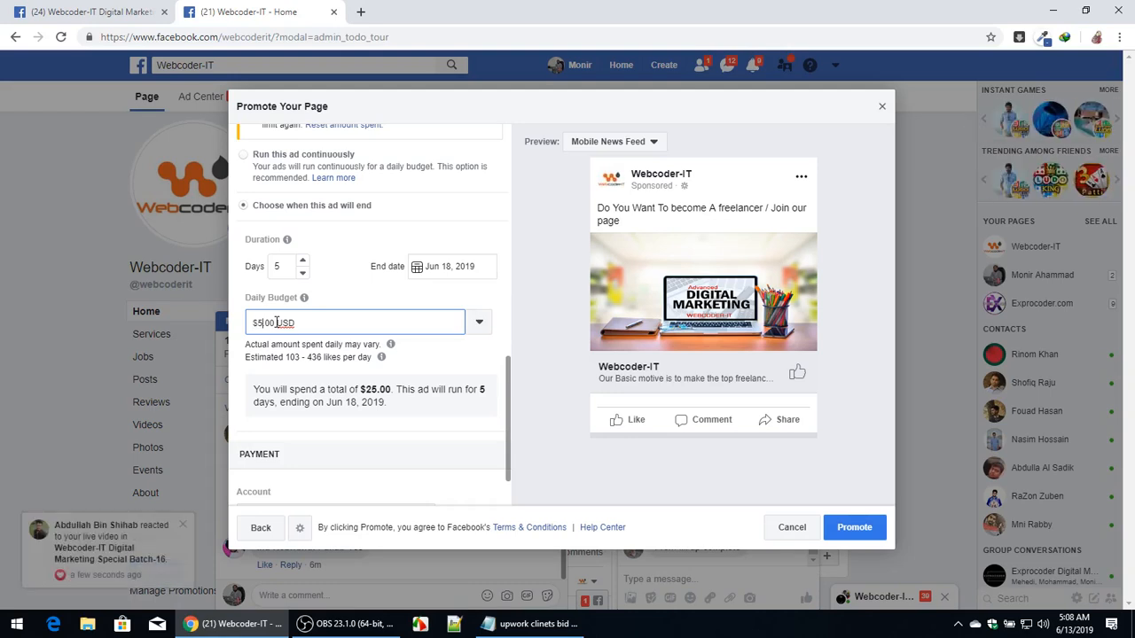
key("BackSpace")
type("10")
left_click(394, 383)
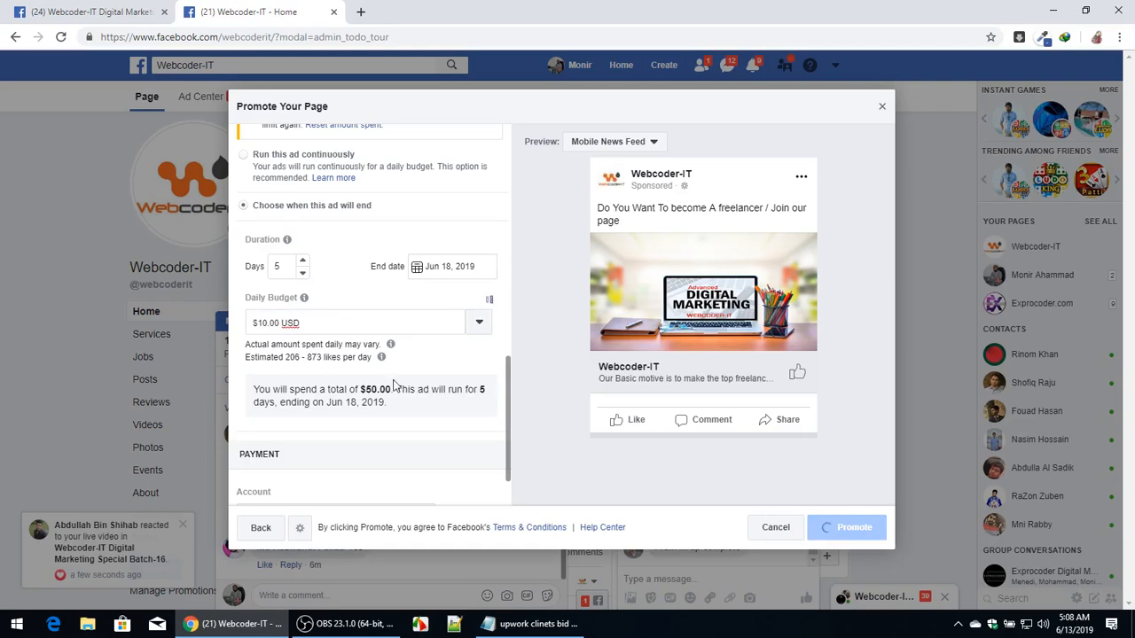
Submit the page promotion with the configured audience, duration and budget.
double_click(376, 389)
scroll(392, 393, "down", 1)
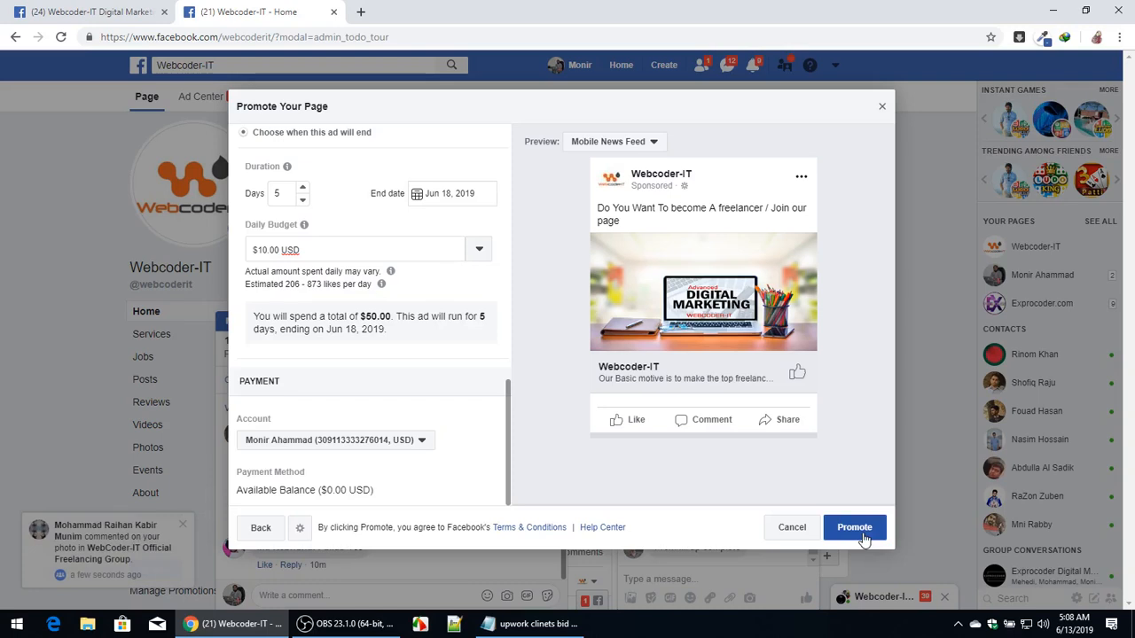
left_click(854, 529)
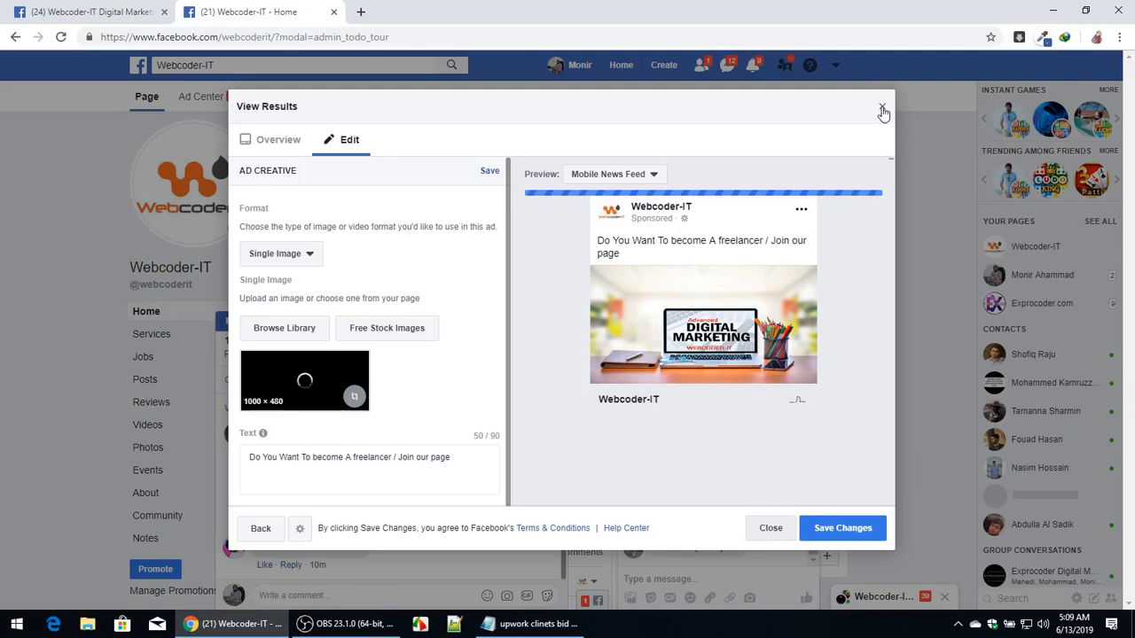
Close the ad results dialog and collapse the post comments window.
left_click(882, 109)
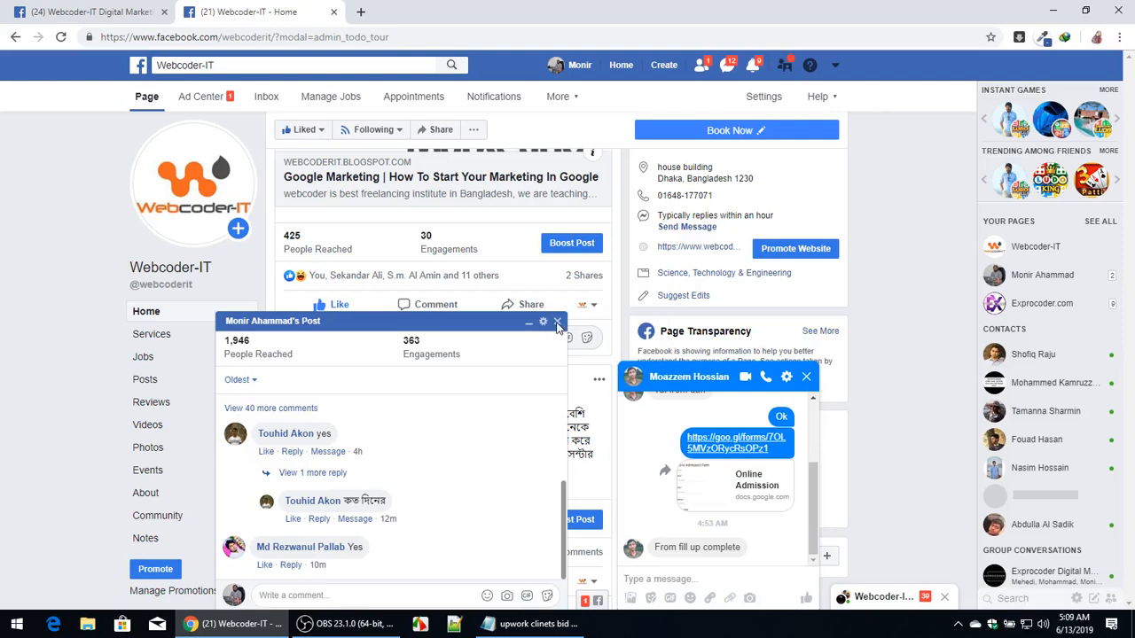
left_click(492, 325)
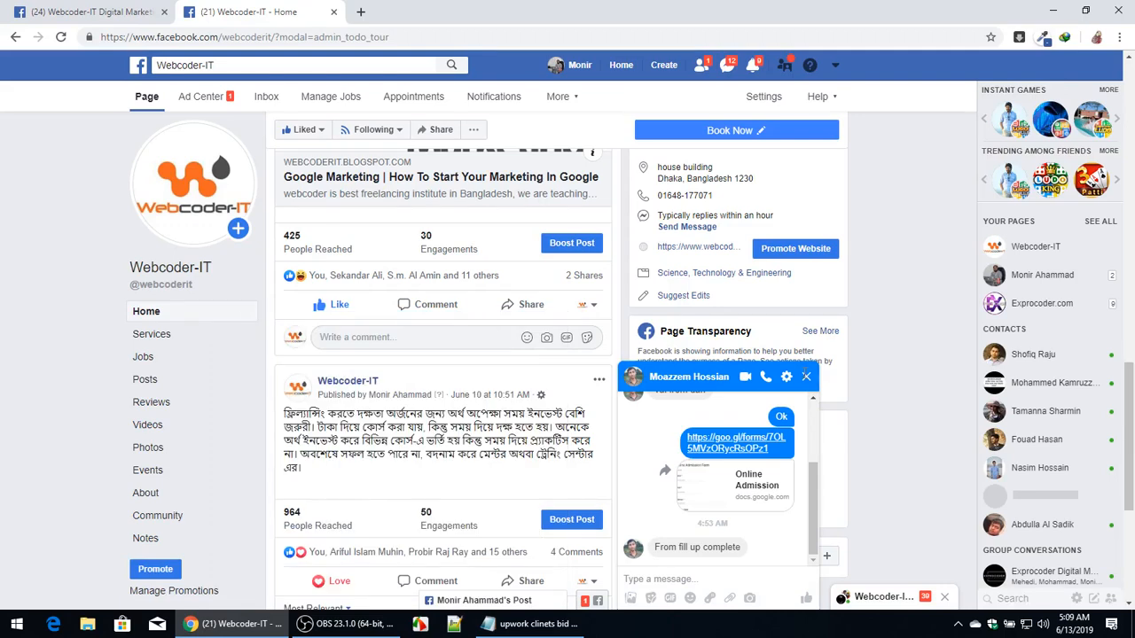
Scroll through the Webcoder-IT page's posts and comments.
scroll(312, 315, "up", 4)
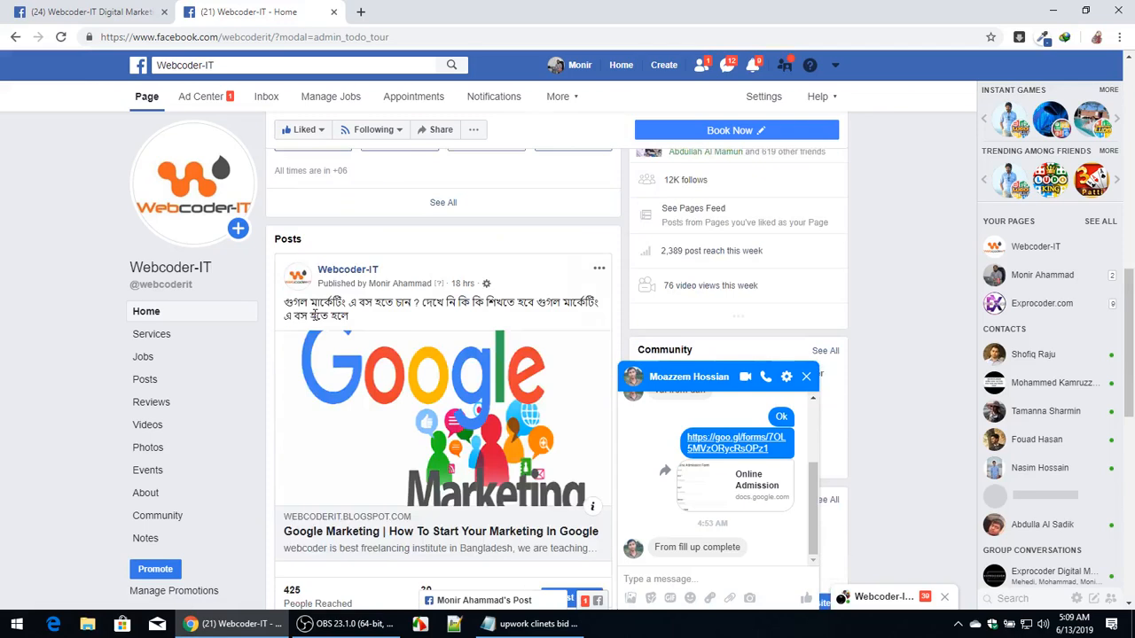
scroll(312, 315, "down", 2)
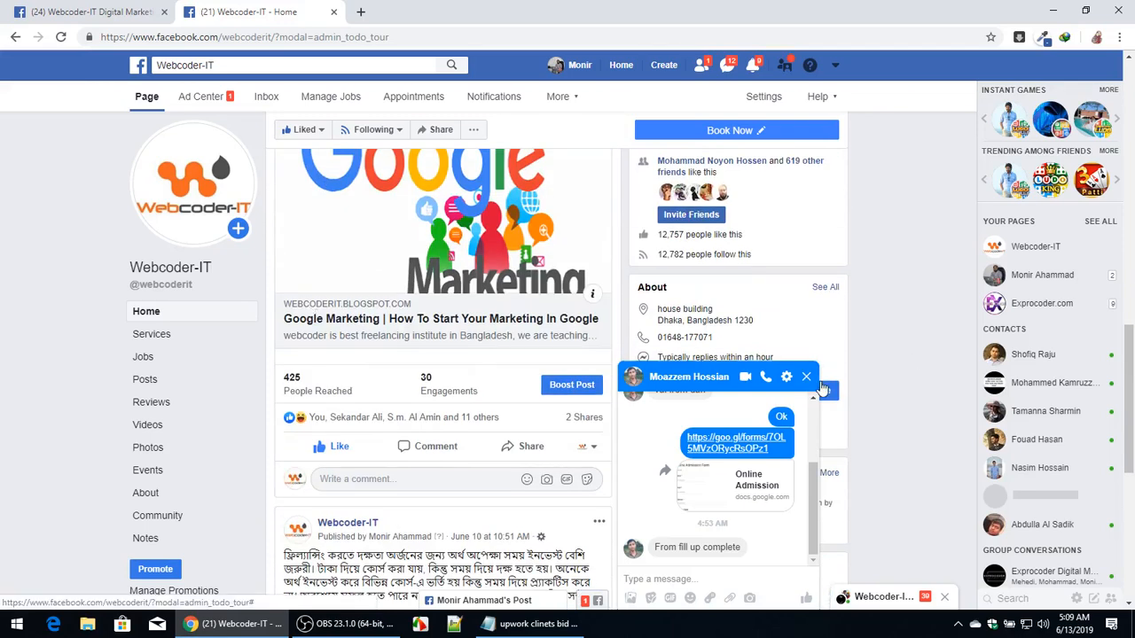
scroll(495, 363, "up", 6)
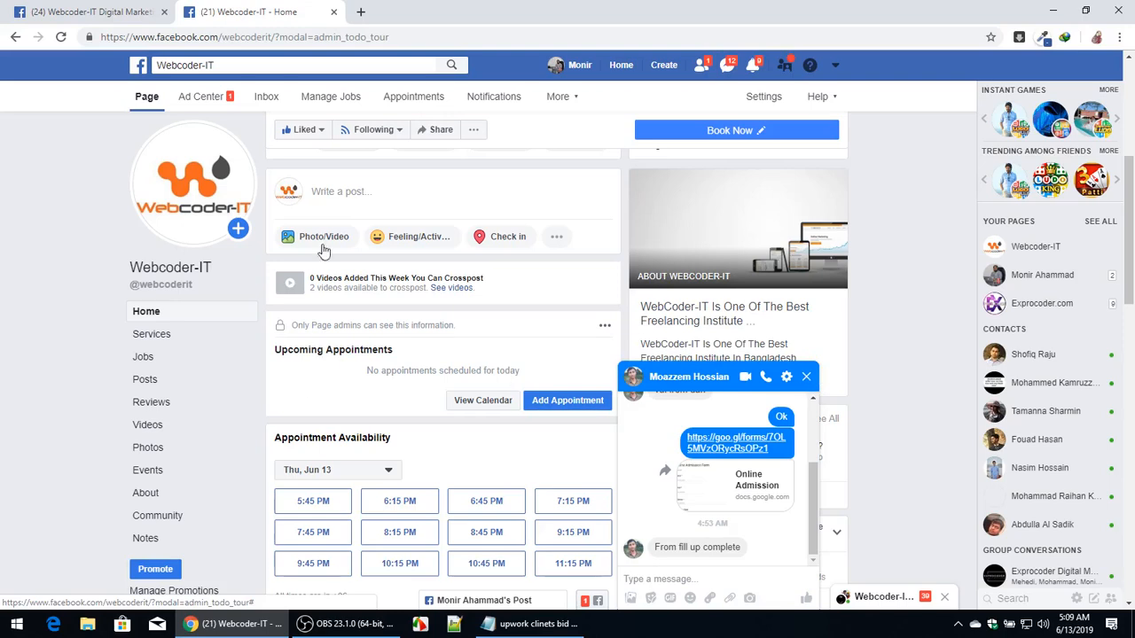
scroll(330, 242, "down", 8)
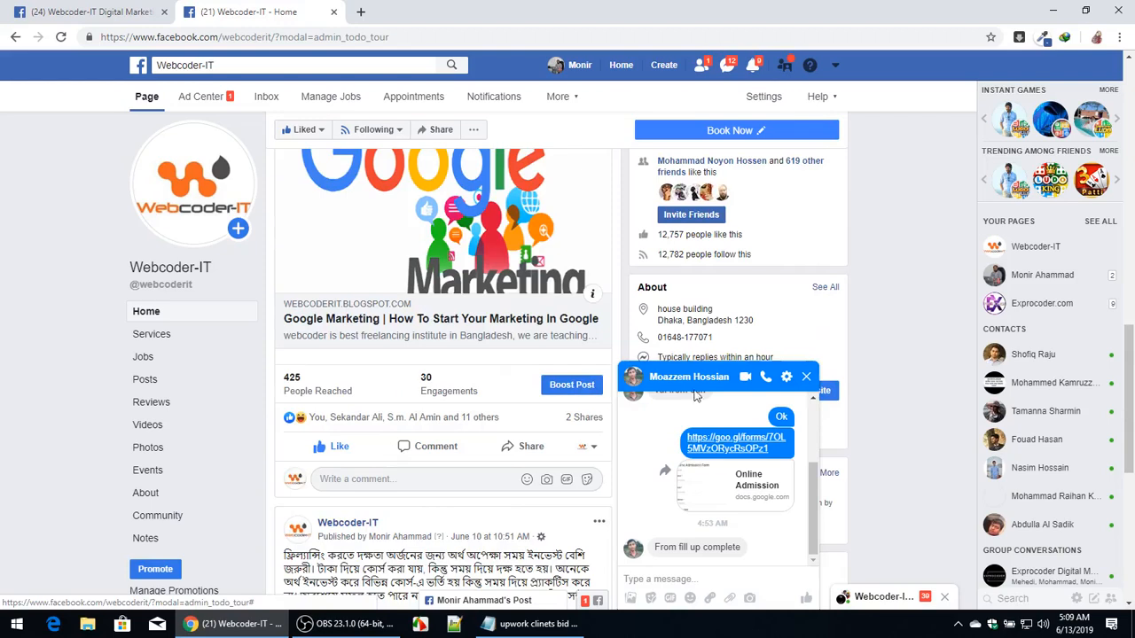
scroll(369, 333, "up", 5)
scroll(369, 334, "down", 3)
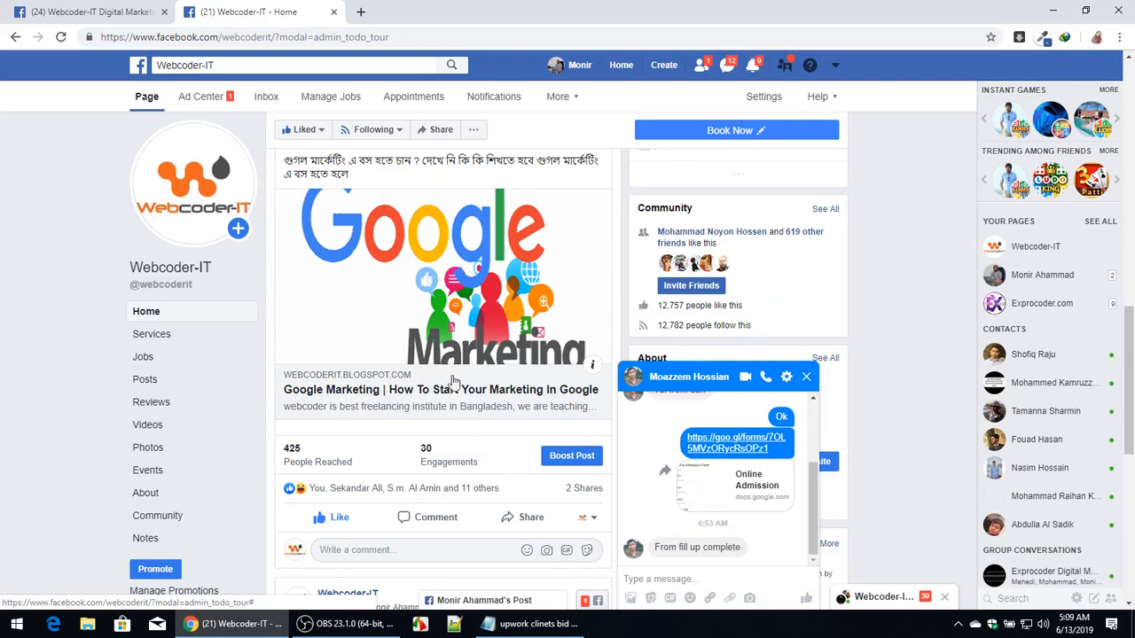
scroll(402, 404, "down", 8)
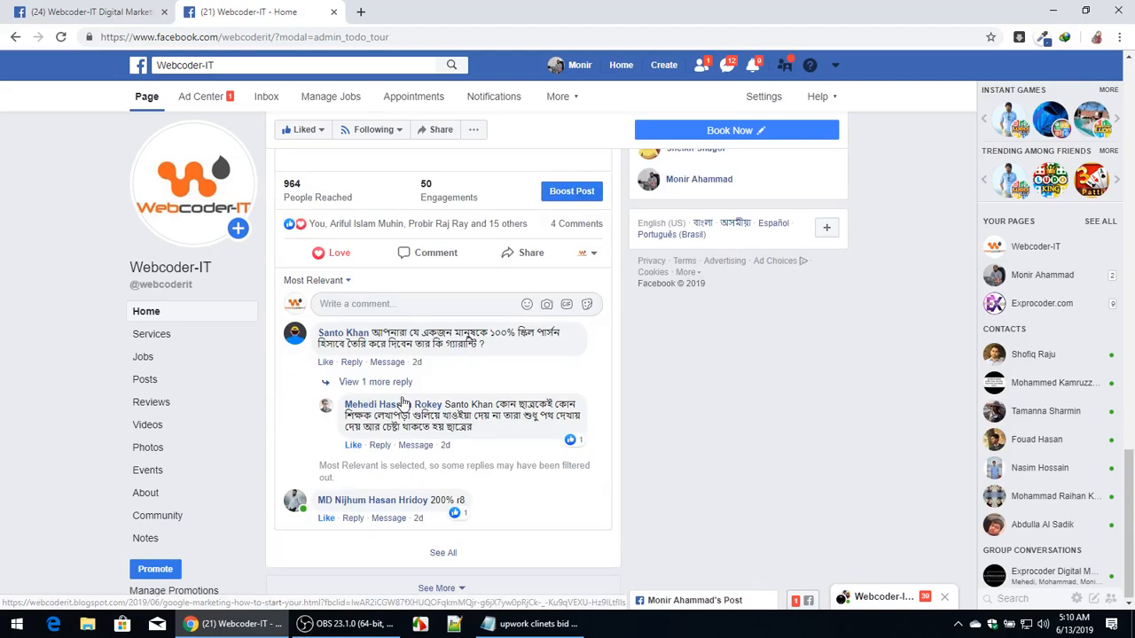
scroll(402, 403, "up", 10)
scroll(401, 404, "up", 4)
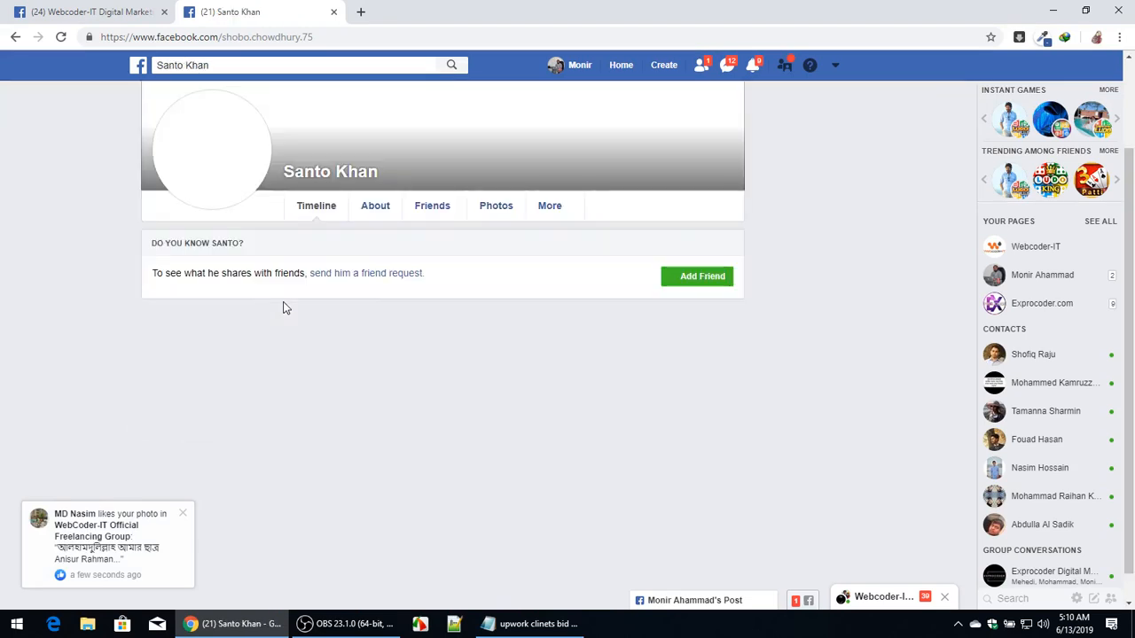
Close the profile tab and open the Webcoder-IT page at facebook.com/webcoderit in a new tab.
left_click(355, 12)
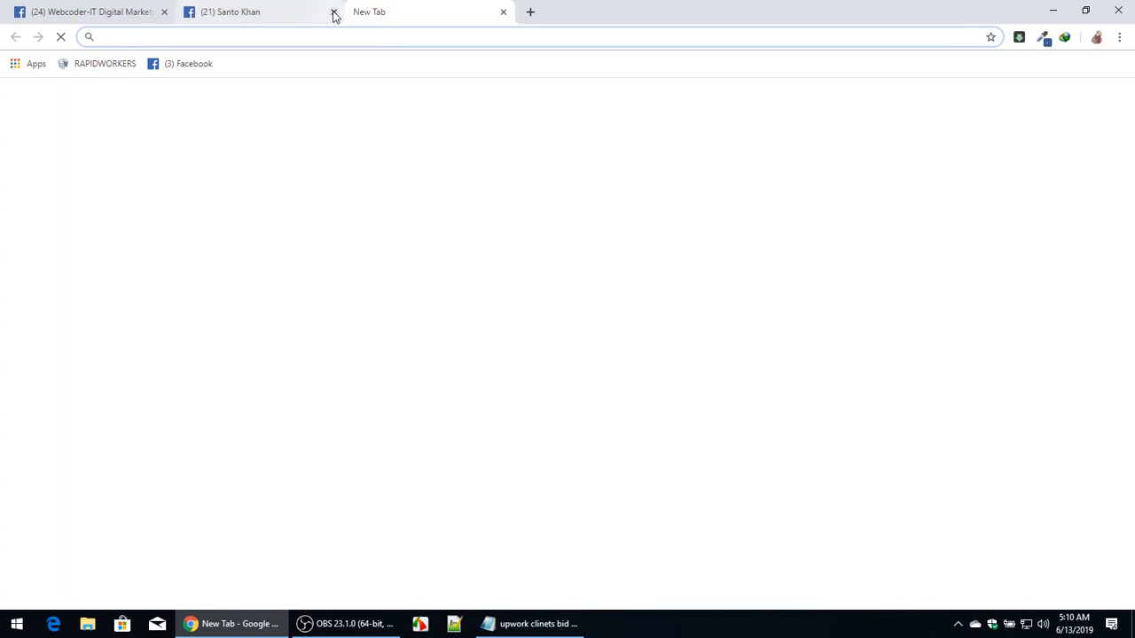
left_click(334, 13)
type("facebook.com")
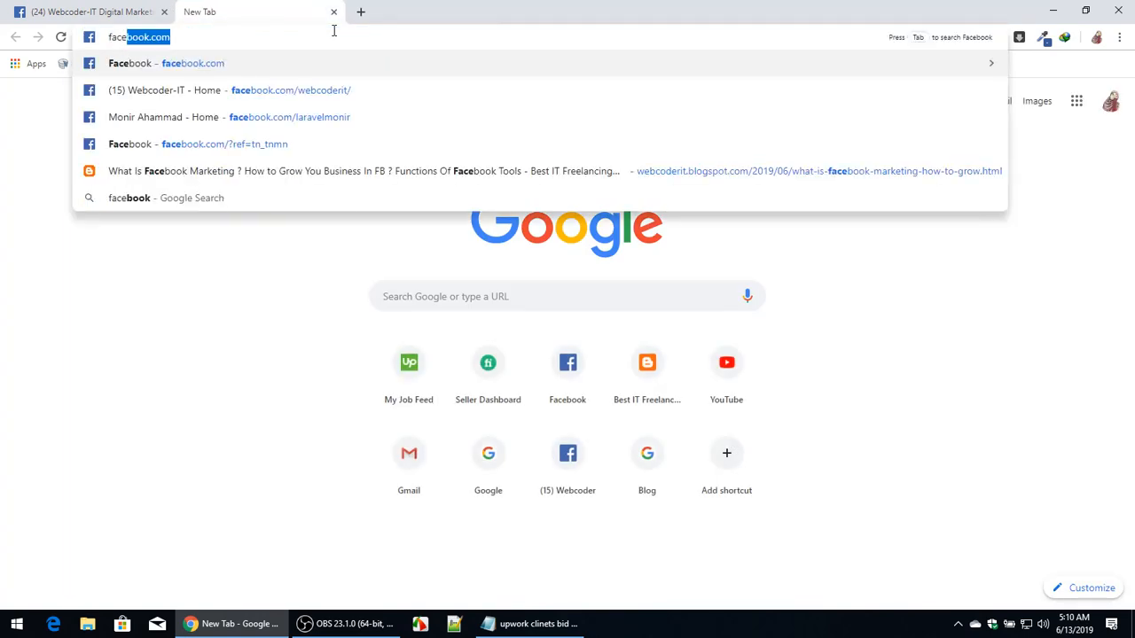
key("Return")
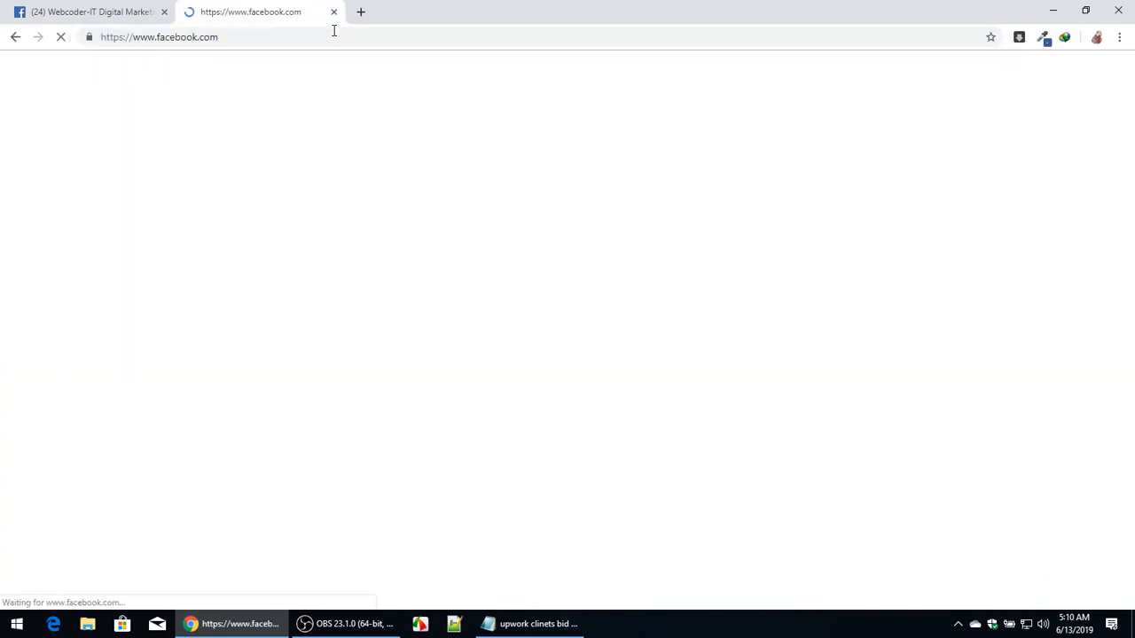
left_click(334, 31)
type("/we")
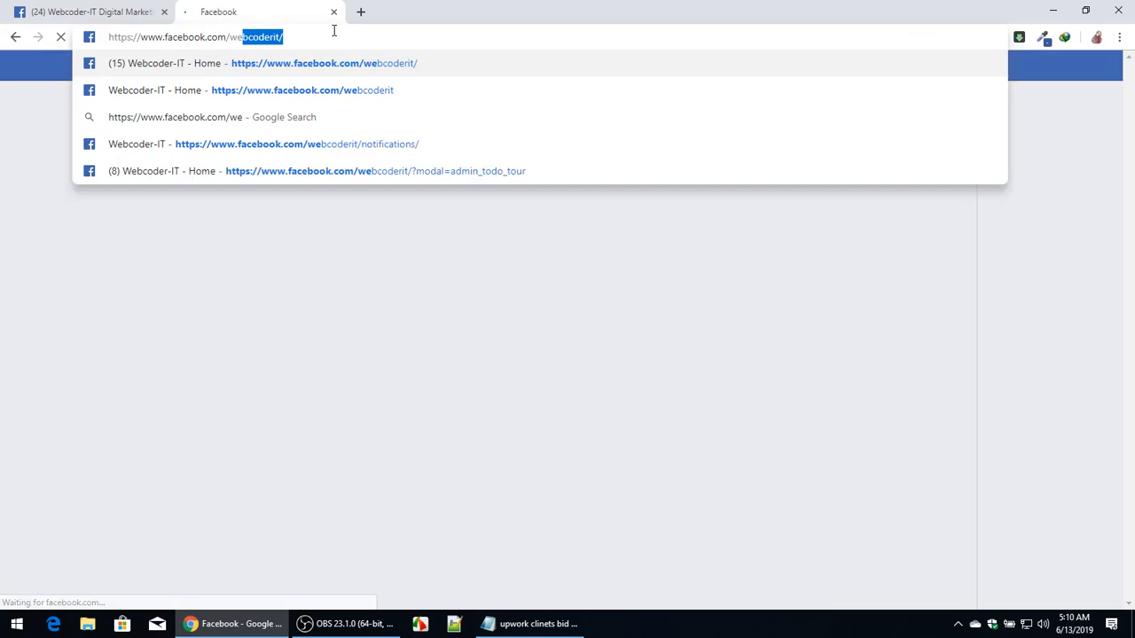
key("Return")
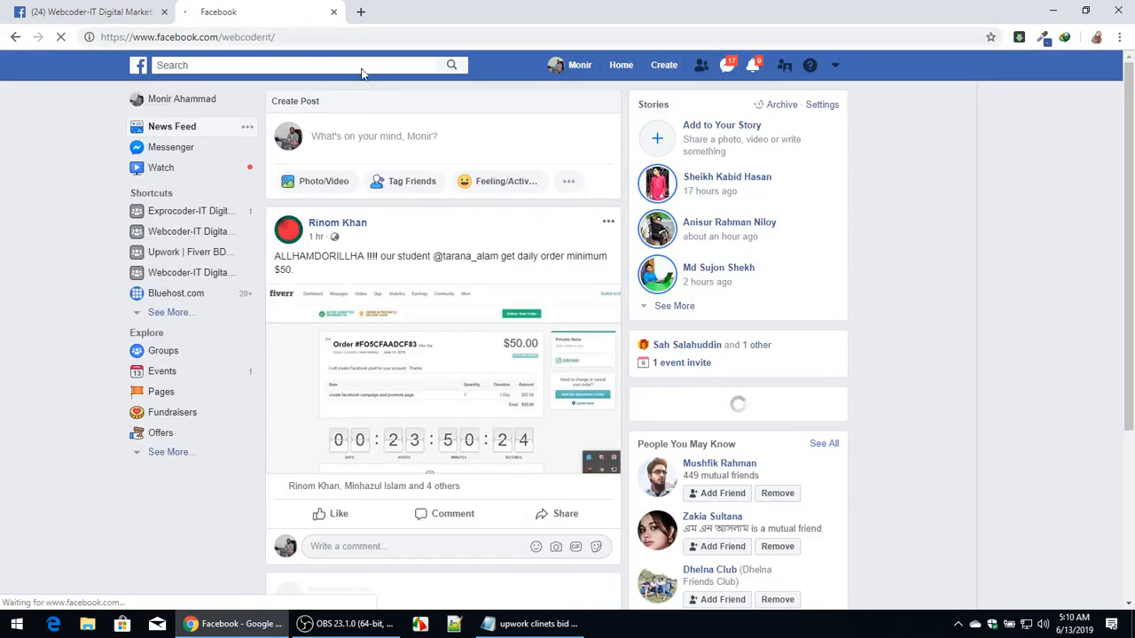
Publish a new photo post on the Webcoder-IT page by uploading an image and sharing it.
scroll(373, 97, "down", 3)
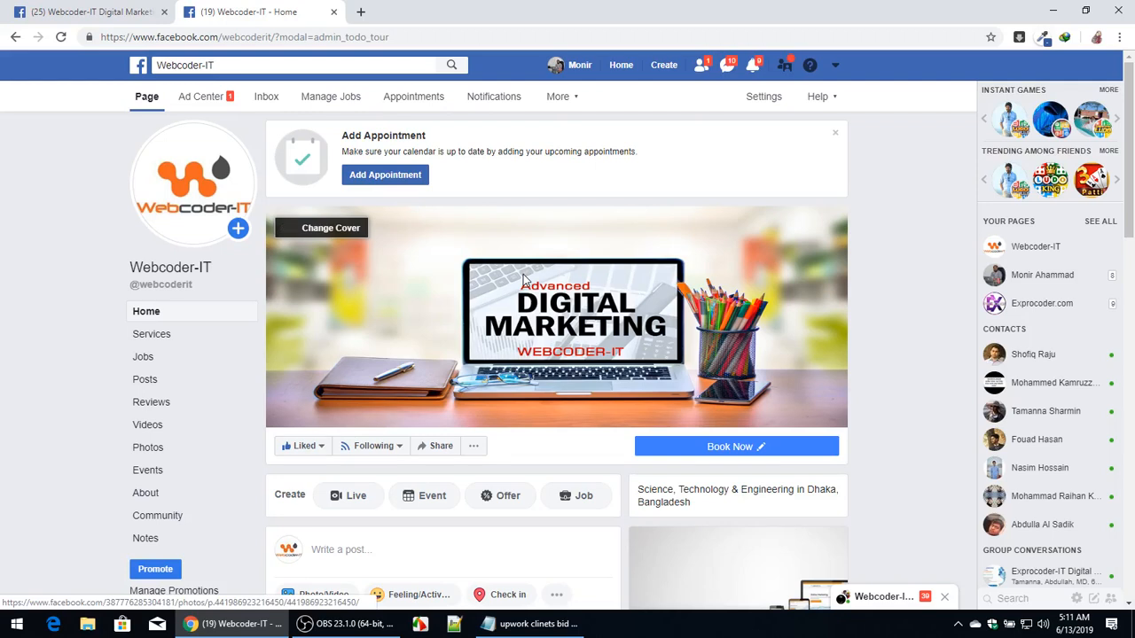
scroll(521, 282, "down", 3)
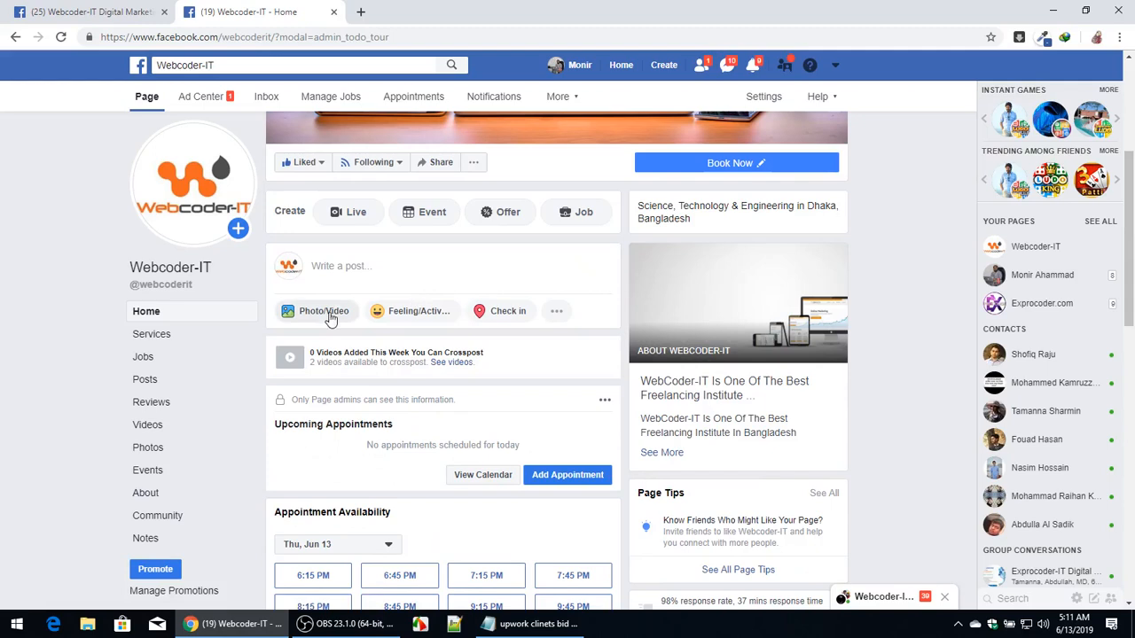
left_click(468, 290)
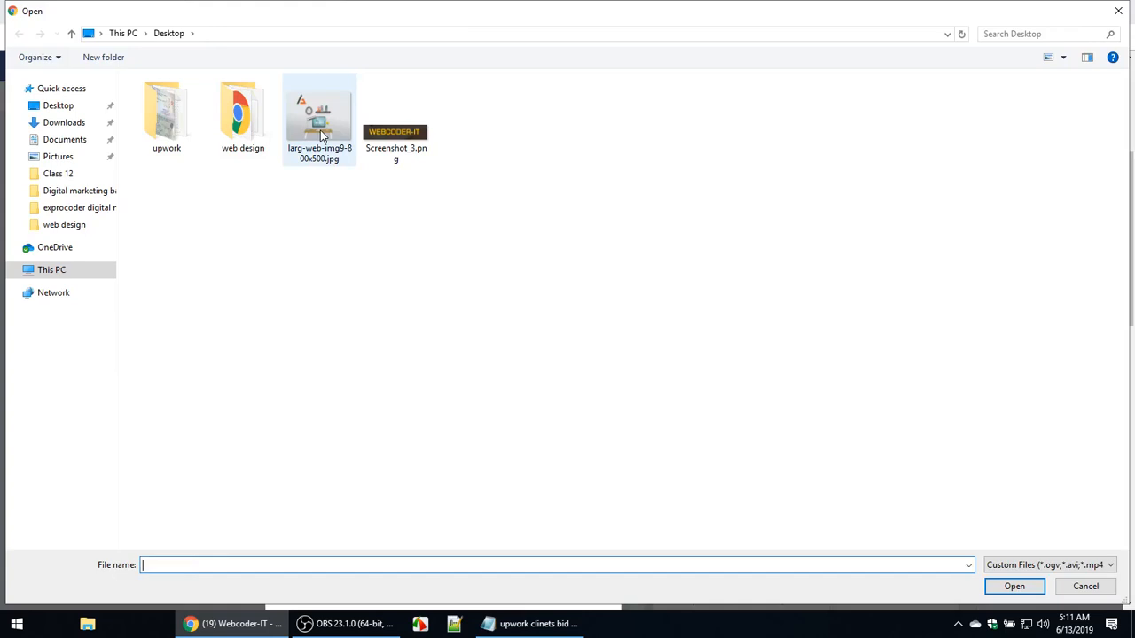
double_click(322, 137)
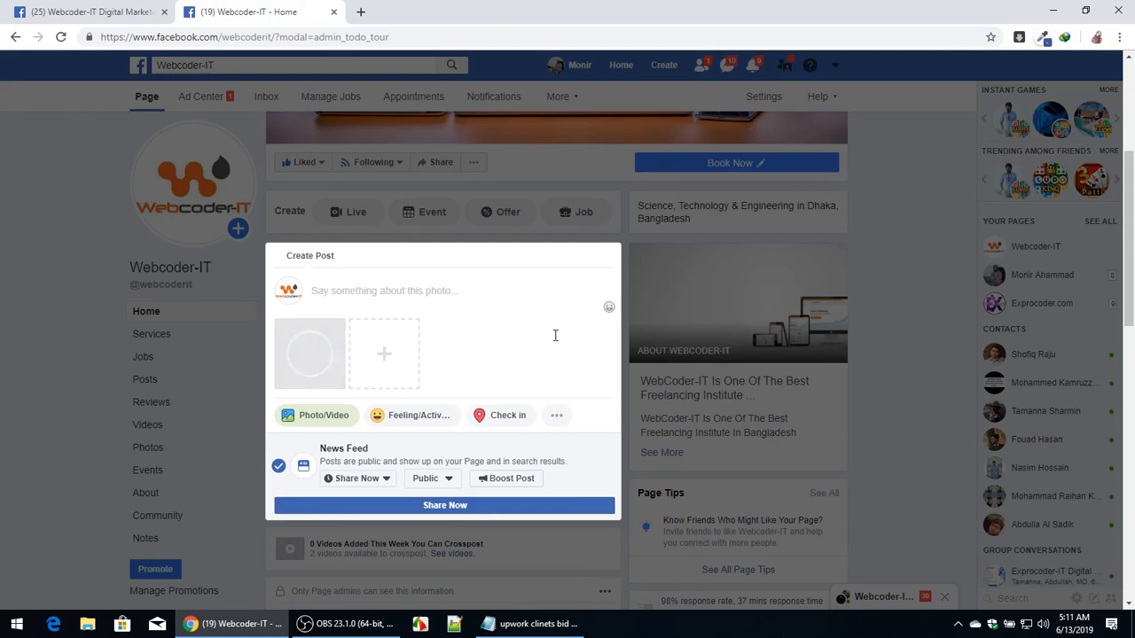
left_click(466, 507)
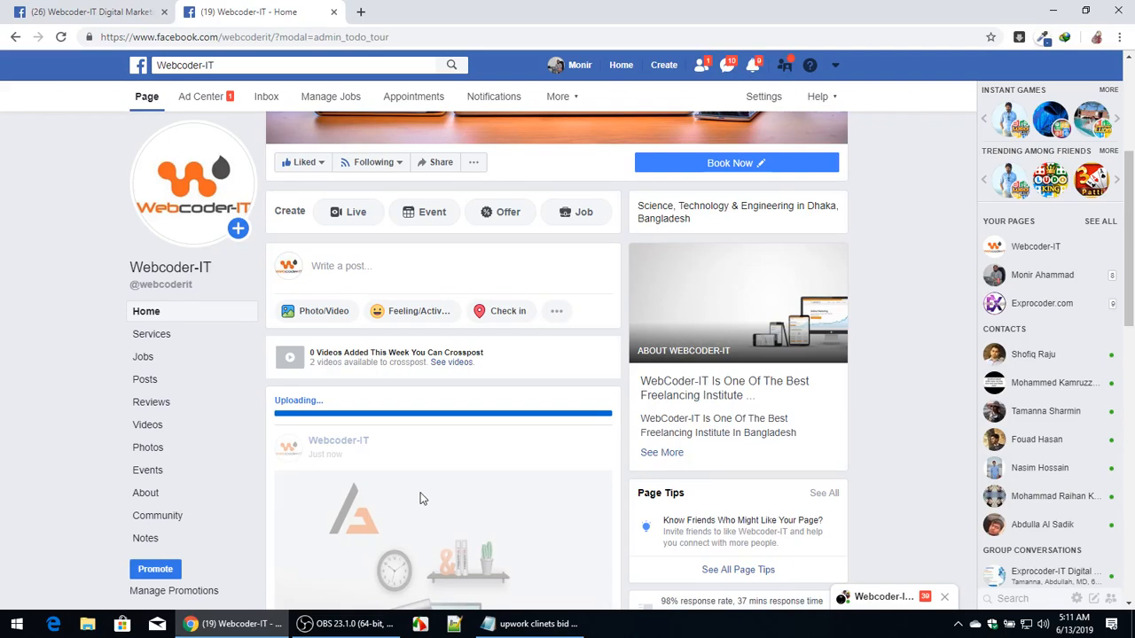
Switch the Boost Post preview to Mobile News Feed and highlight the Objective section heading.
scroll(421, 499, "down", 3)
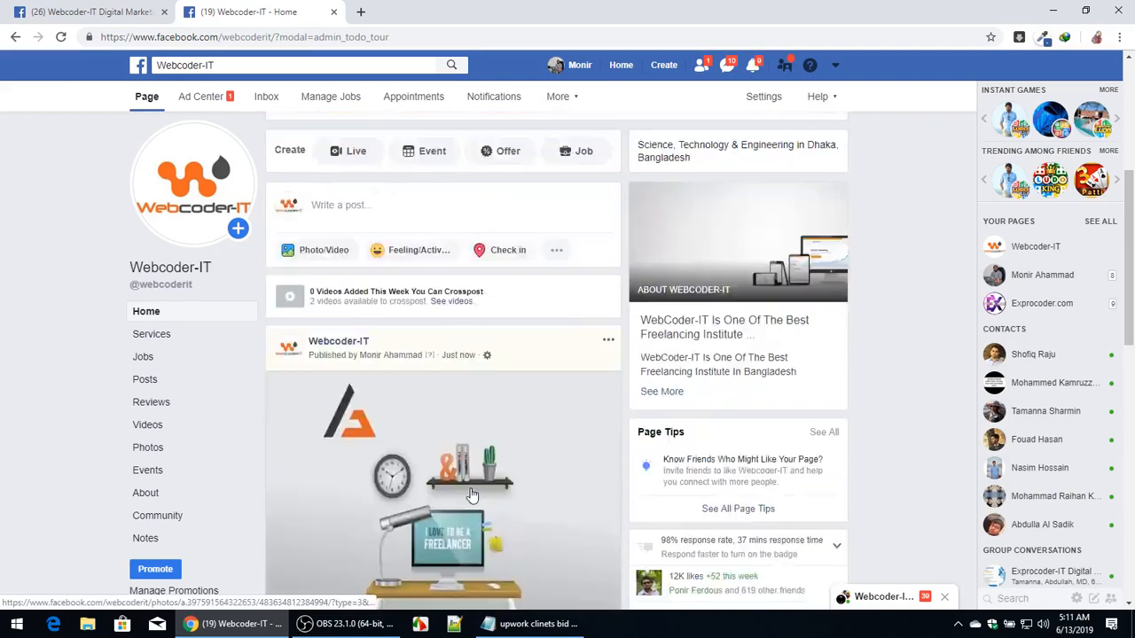
scroll(497, 426, "down", 1)
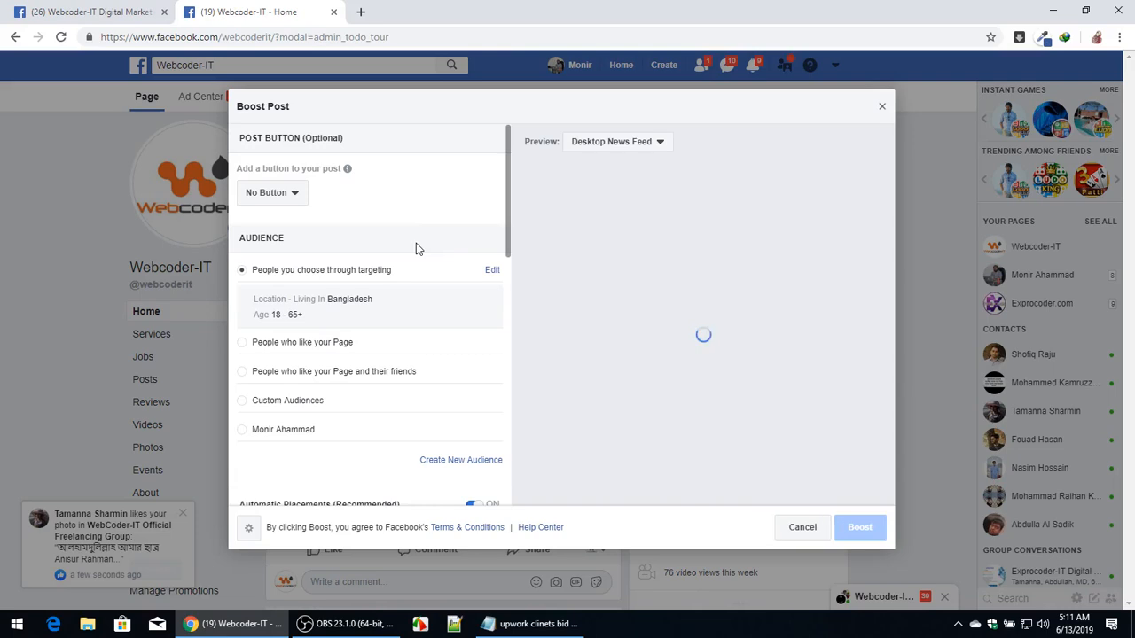
left_click(633, 147)
left_click(630, 184)
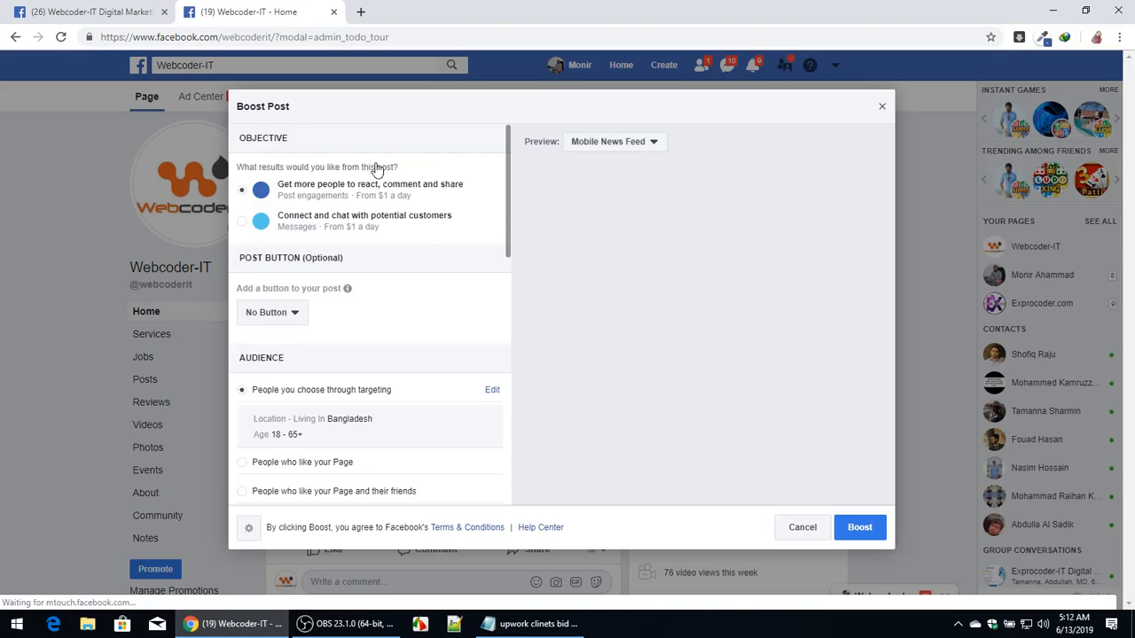
left_click_drag(241, 136, 310, 149)
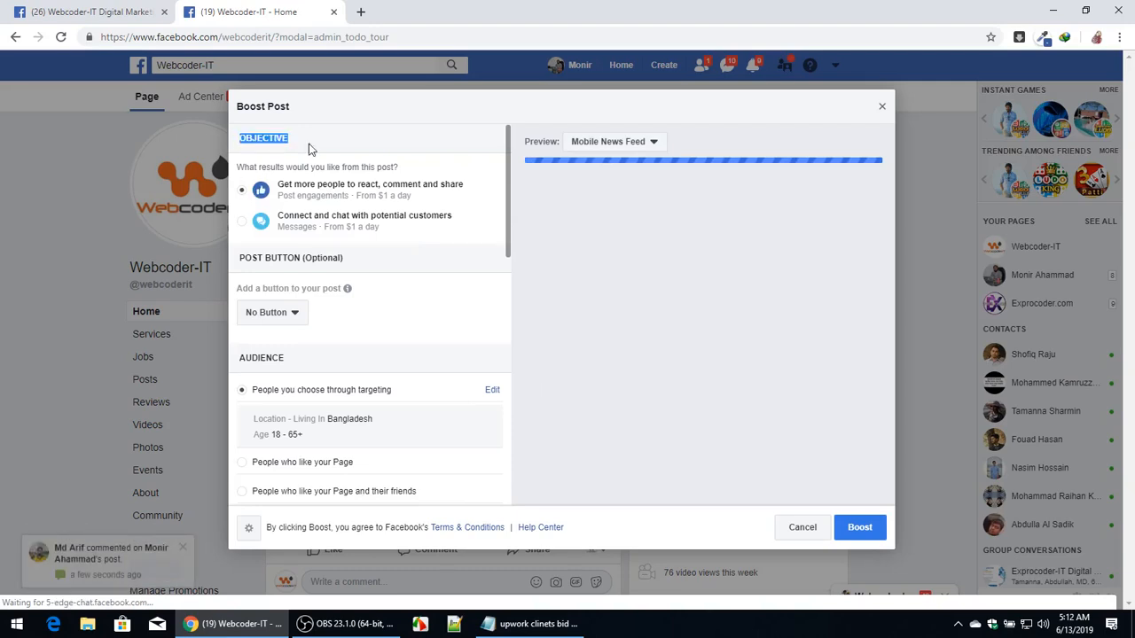
left_click(346, 149)
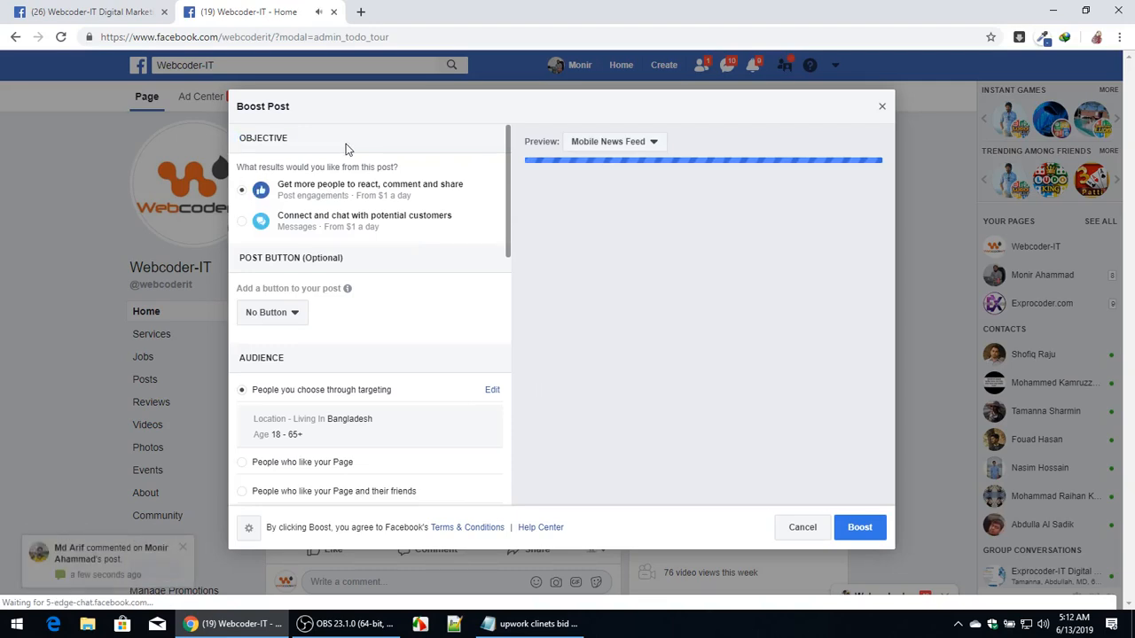
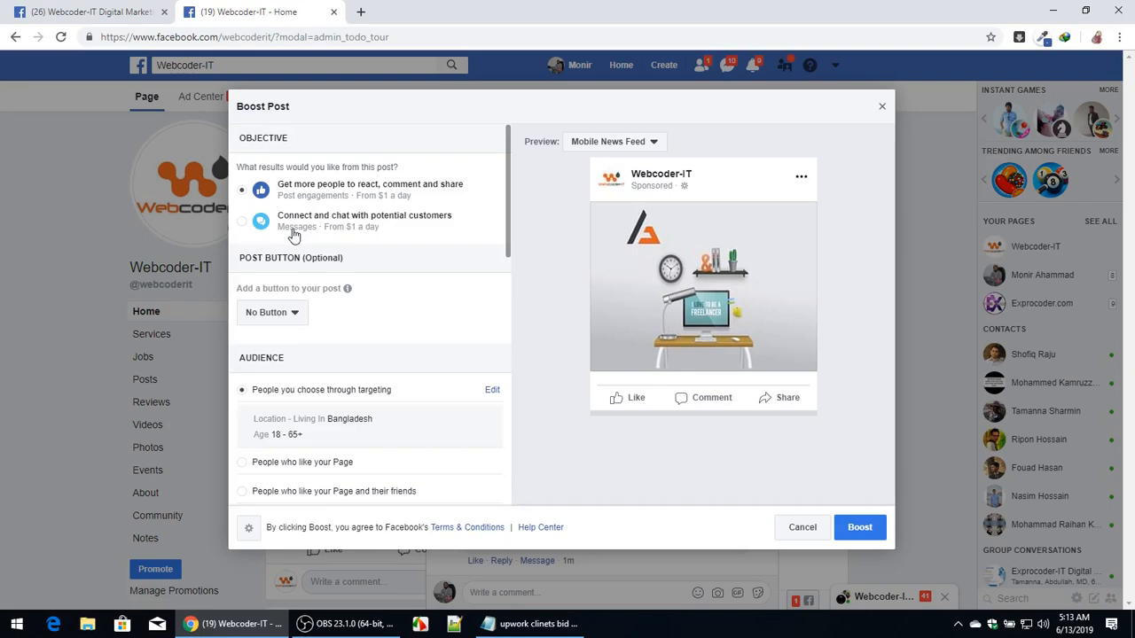
Set the boost objective to connecting and chatting with potential customers through Messenger.
left_click(241, 222)
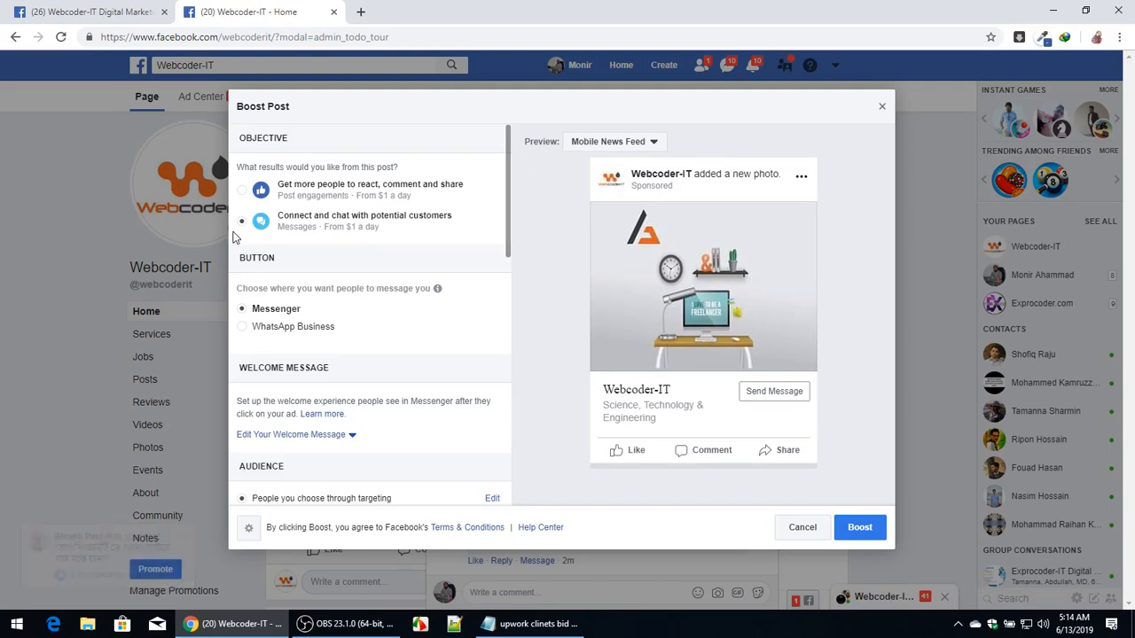
scroll(369, 321, "down", 2)
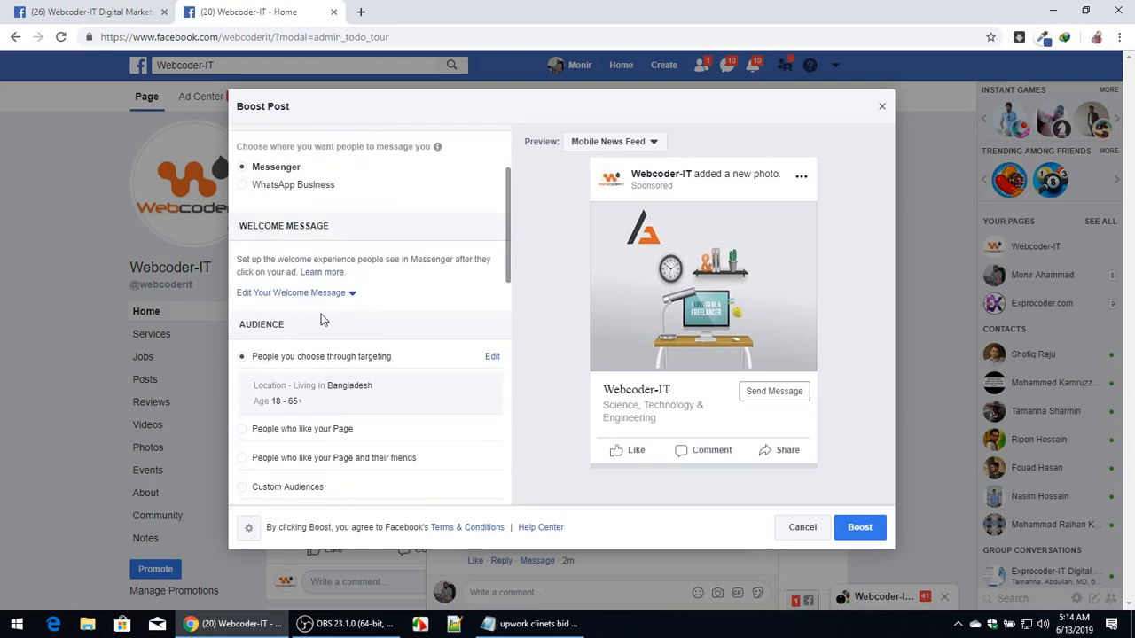
scroll(369, 328, "down", 2)
scroll(344, 252, "up", 4)
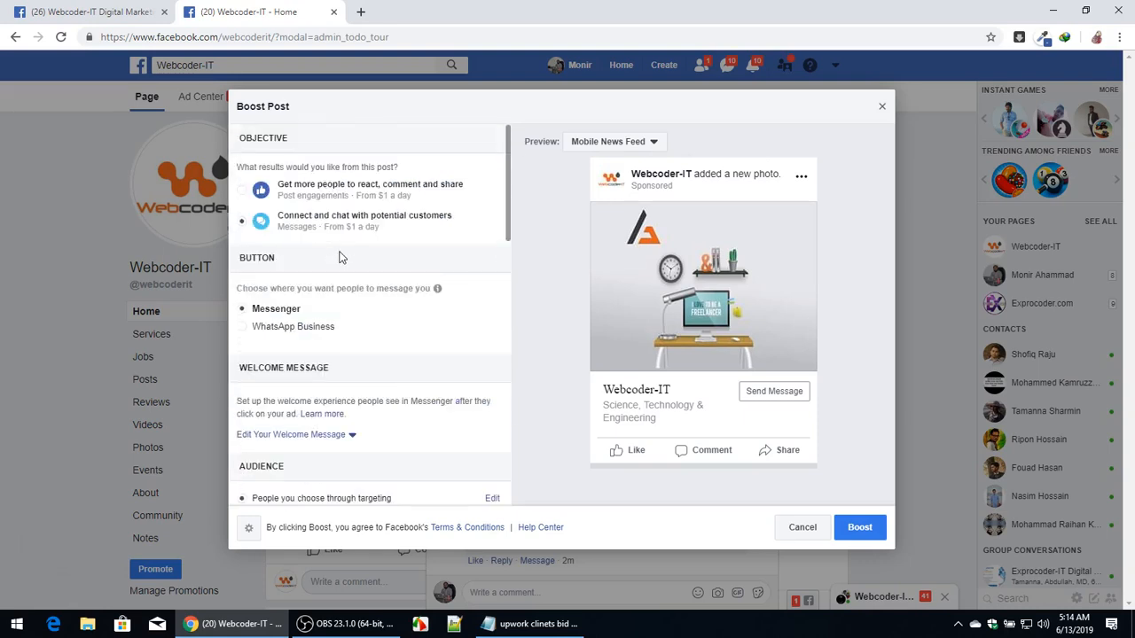
scroll(352, 291, "down", 4)
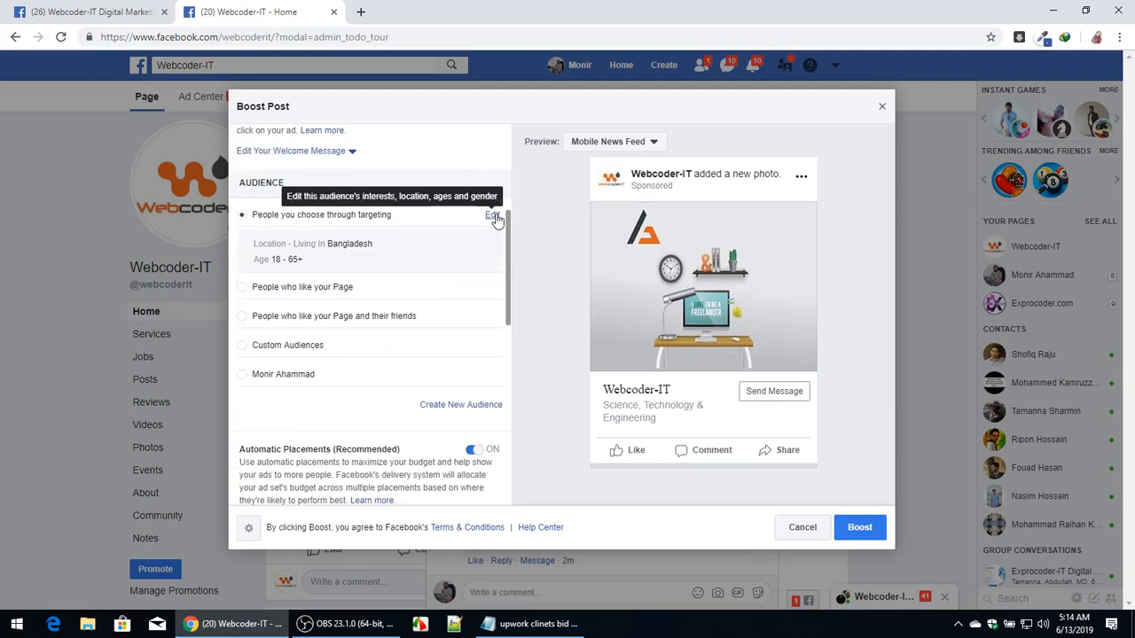
scroll(416, 218, "up", 2)
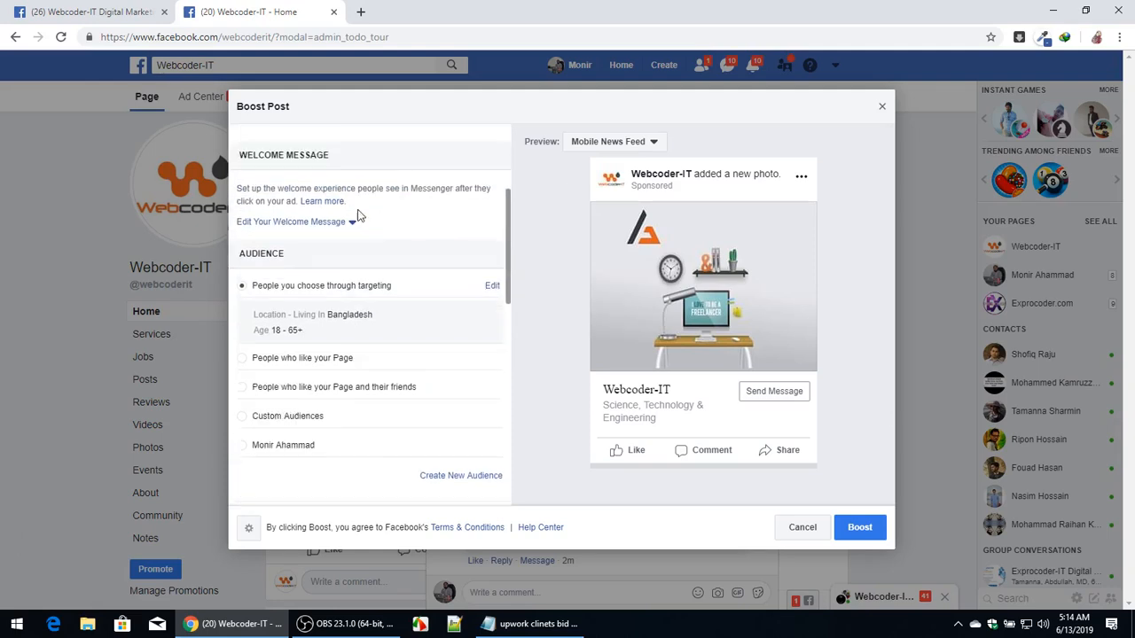
scroll(337, 226, "up", 3)
left_click(300, 257)
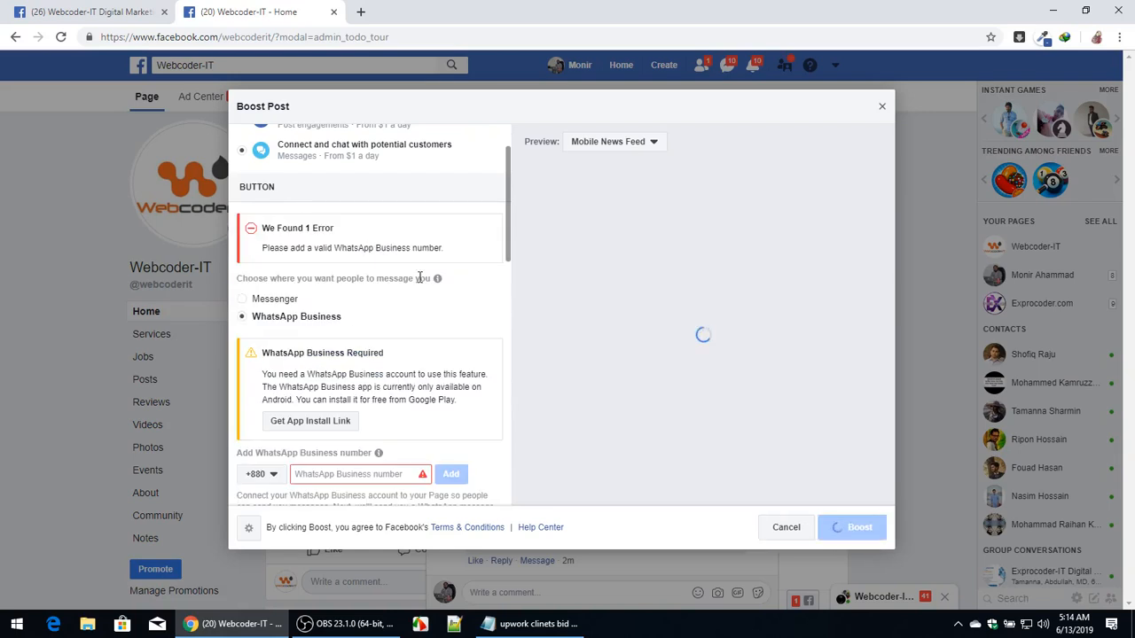
scroll(420, 280, "down", 1)
scroll(363, 372, "down", 3)
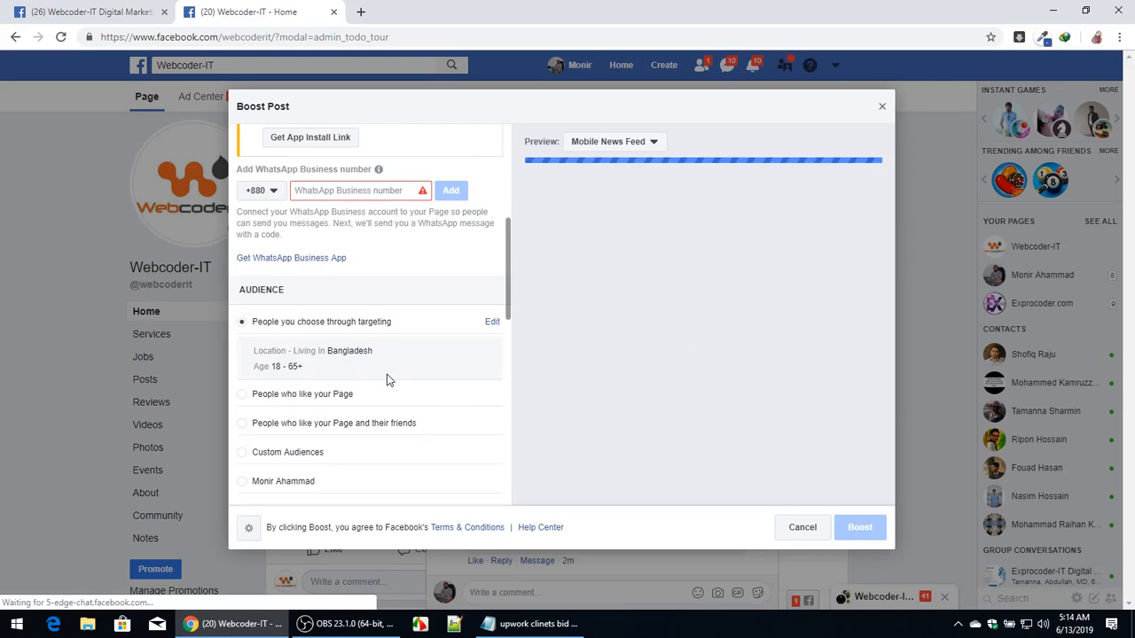
scroll(385, 357, "up", 3)
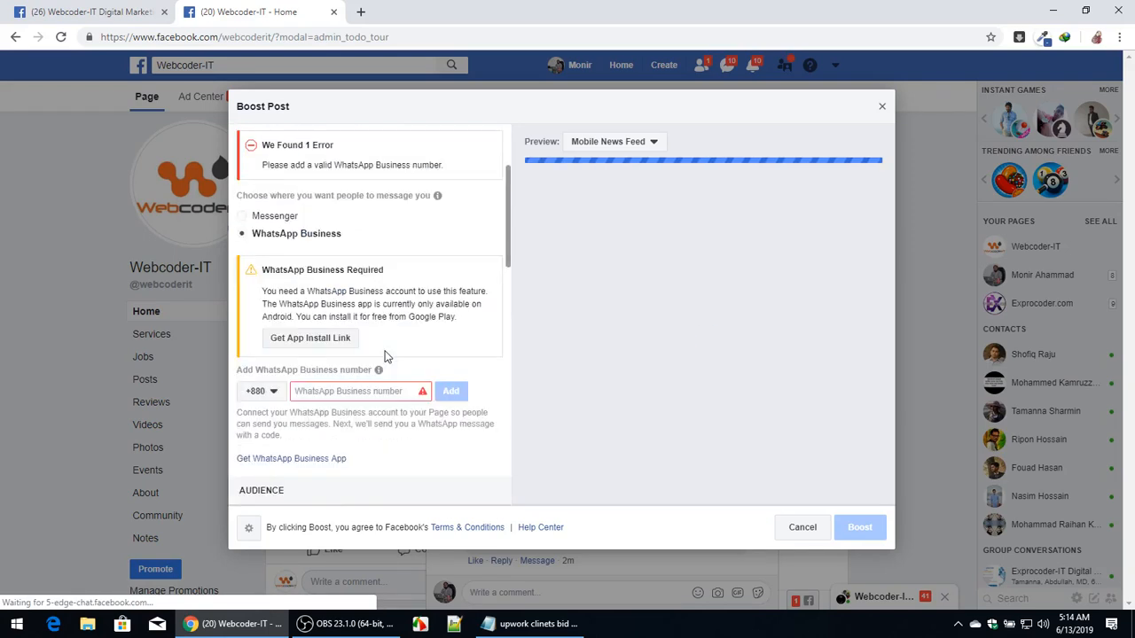
scroll(385, 356, "up", 2)
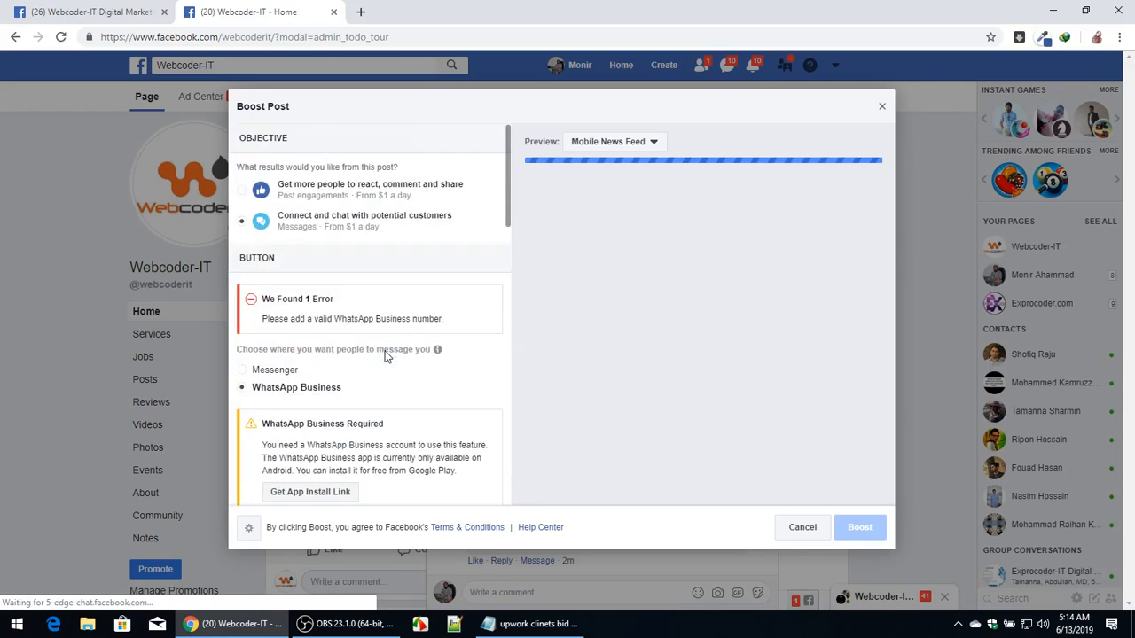
left_click(243, 190)
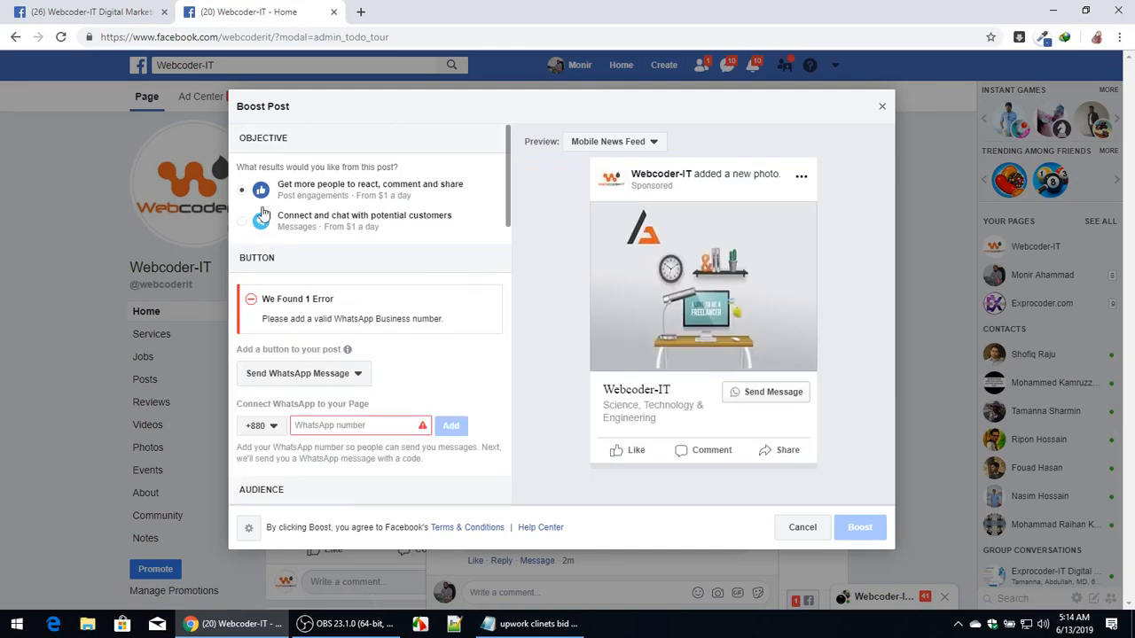
left_click(243, 220)
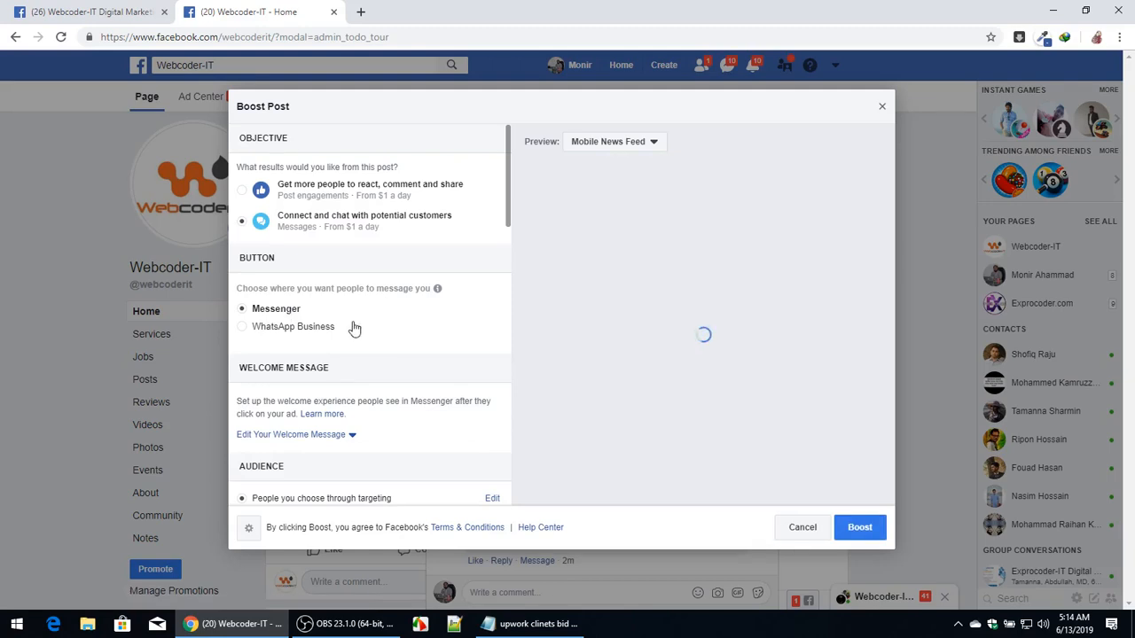
Open the targeted audience for editing and set its maximum age to 30.
scroll(378, 322, "down", 1)
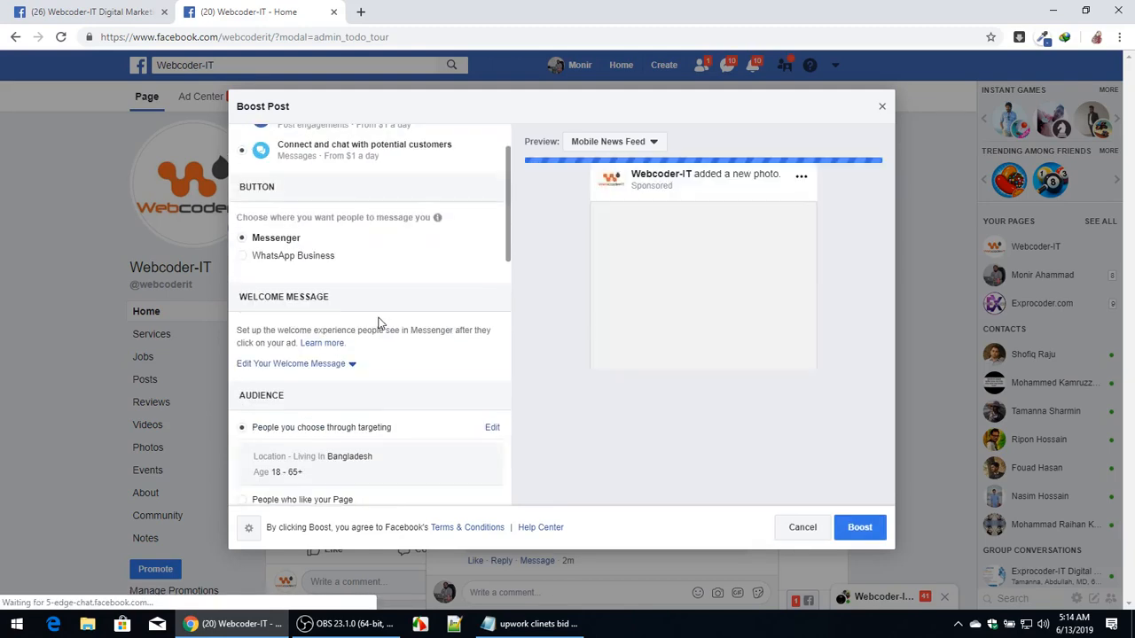
scroll(378, 322, "down", 2)
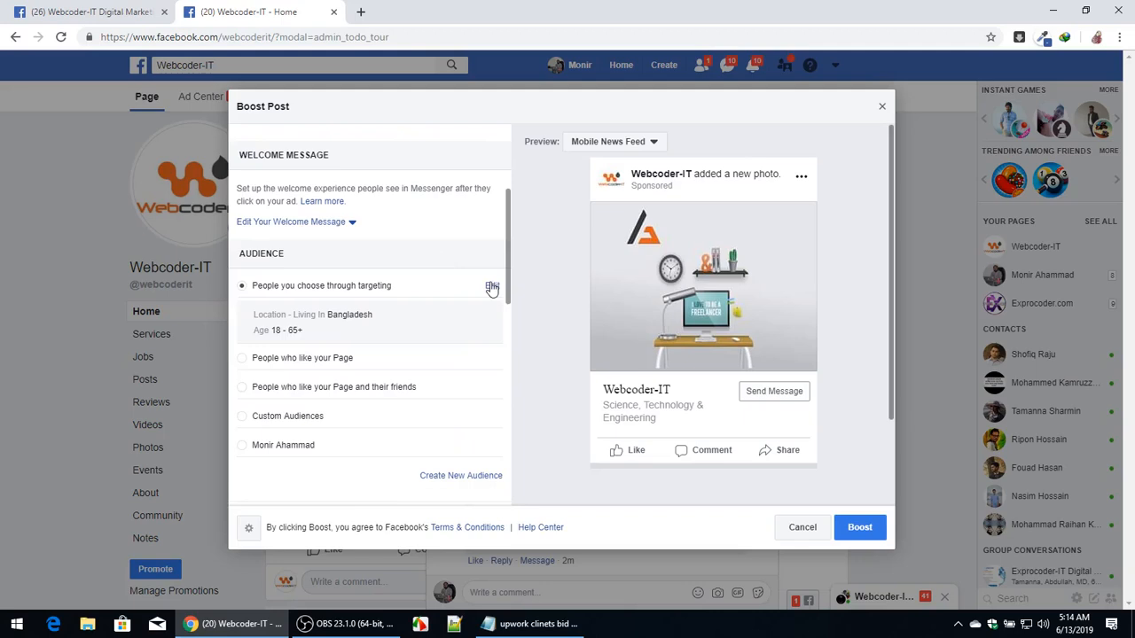
left_click(492, 287)
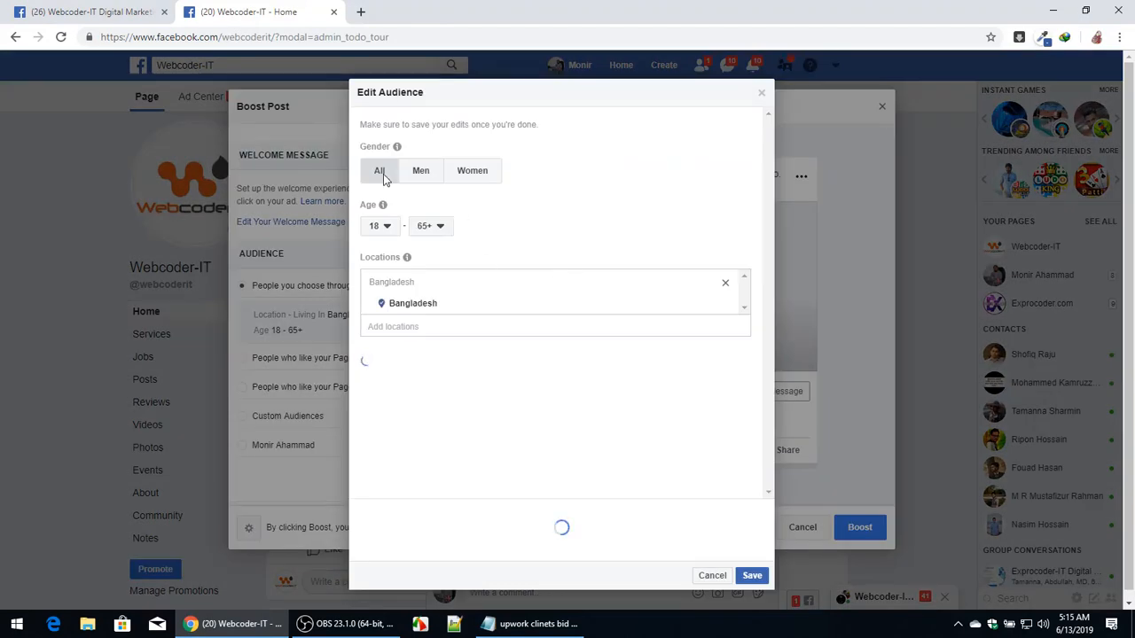
left_click(439, 229)
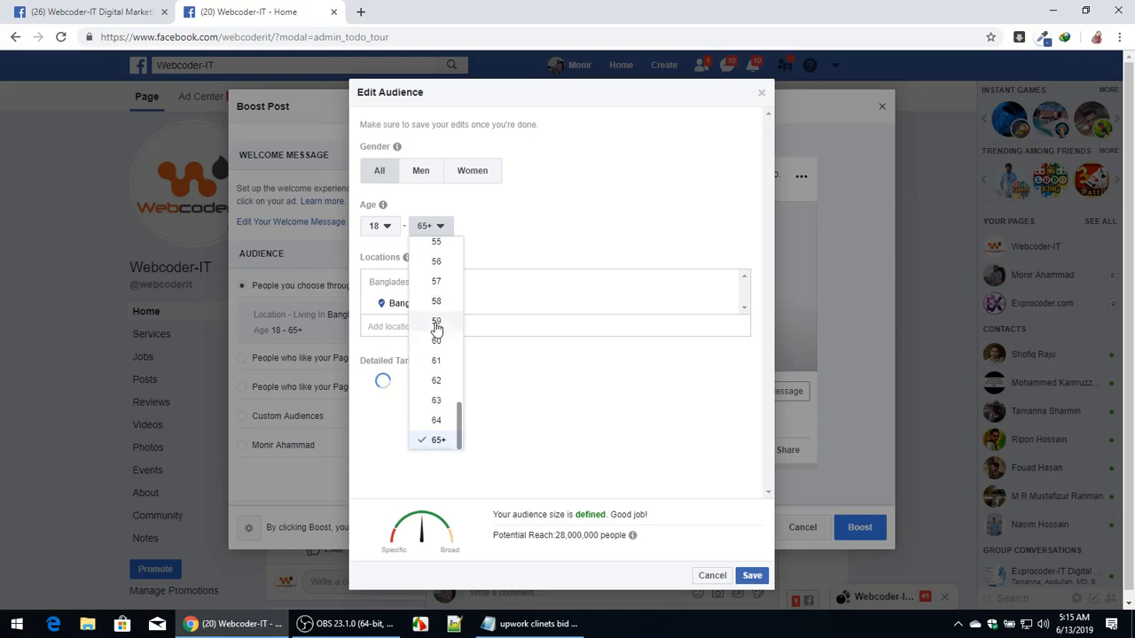
scroll(436, 328, "up", 5)
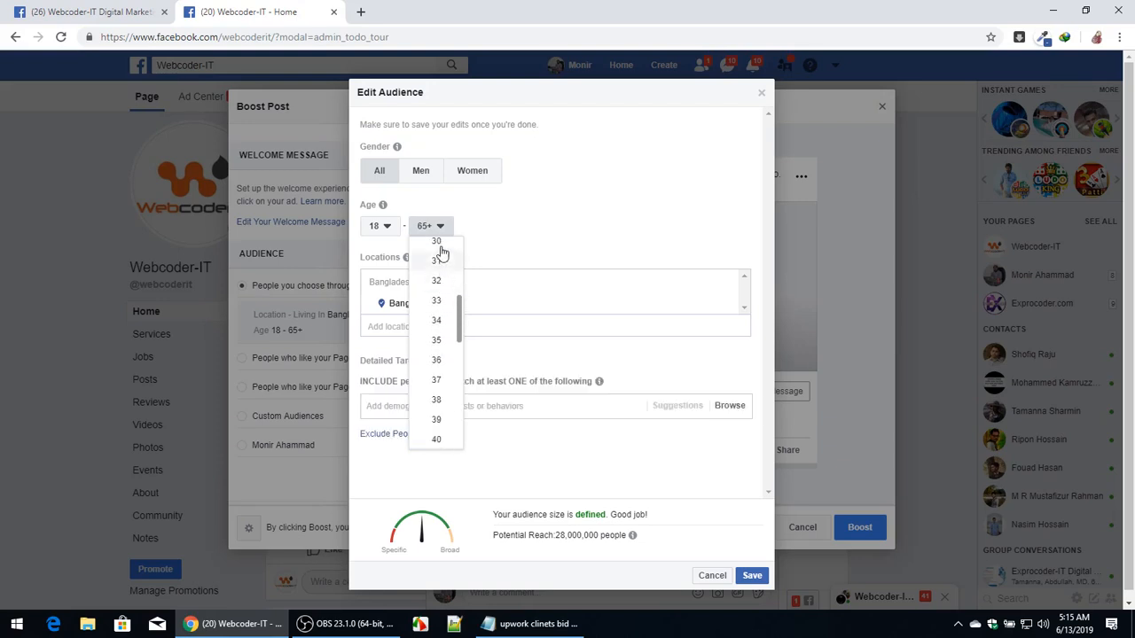
left_click(458, 310)
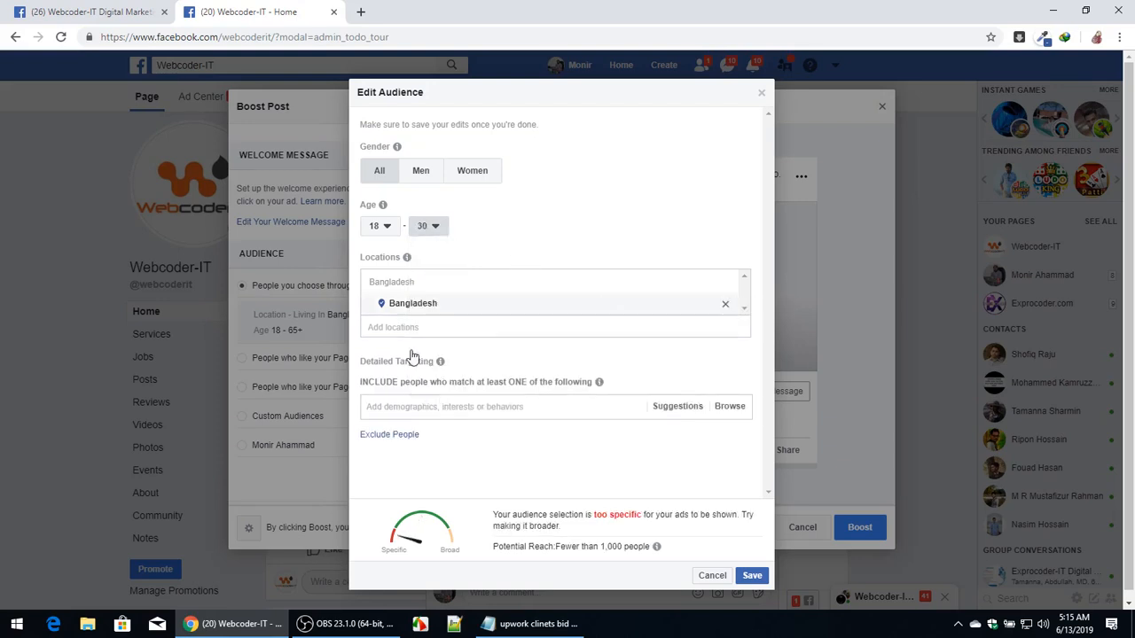
Add Digital marketing as a detailed targeting interest.
left_click(450, 406)
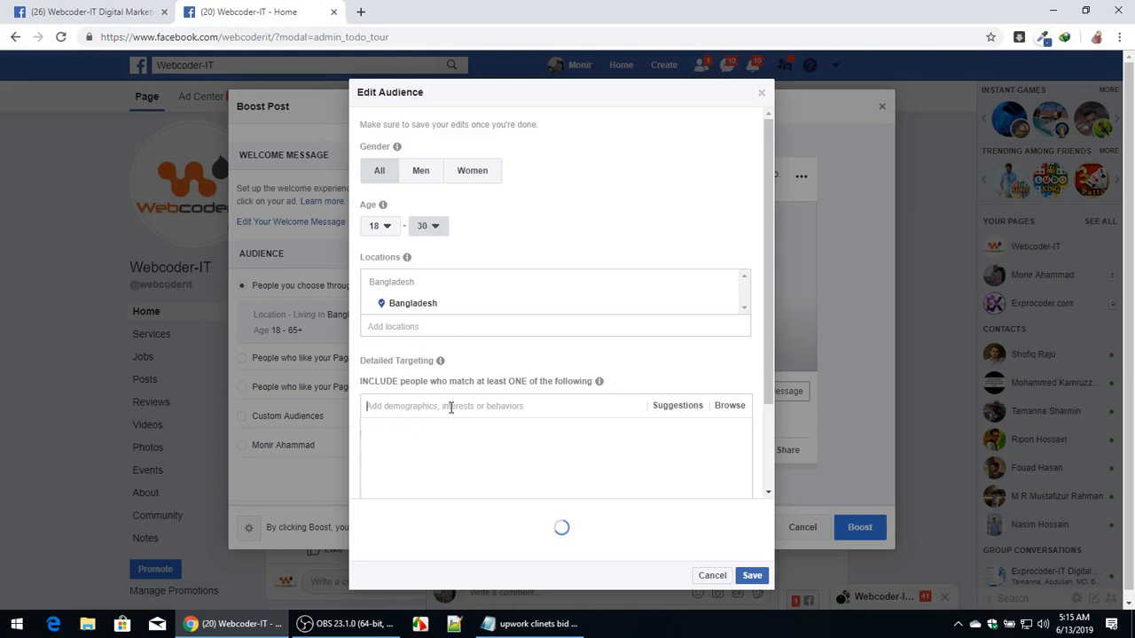
type("di")
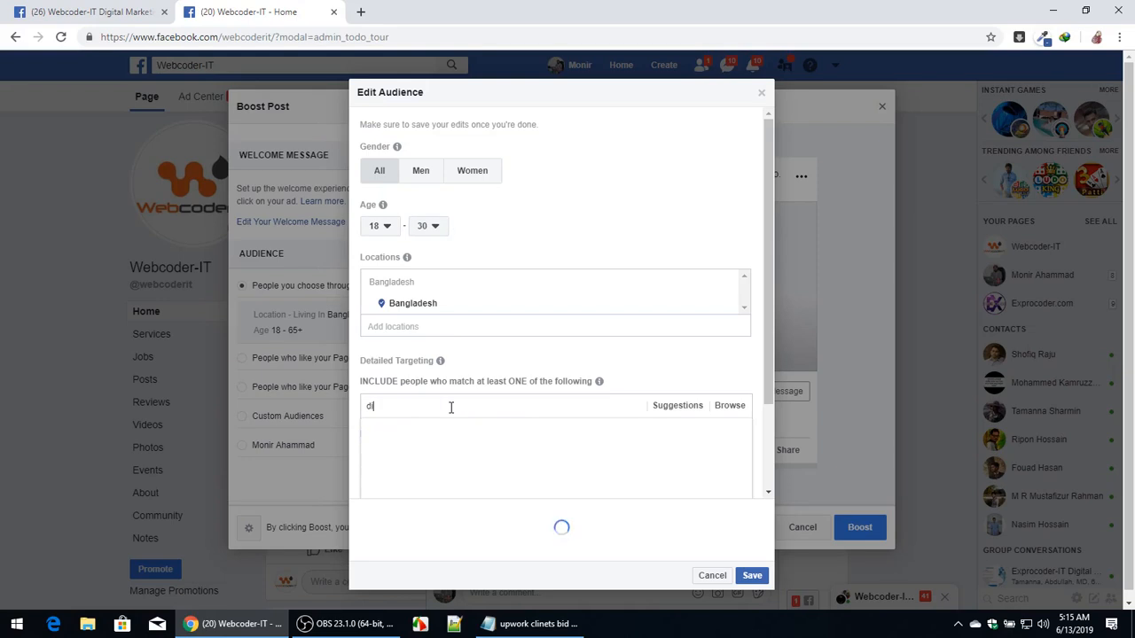
type("gital marketing")
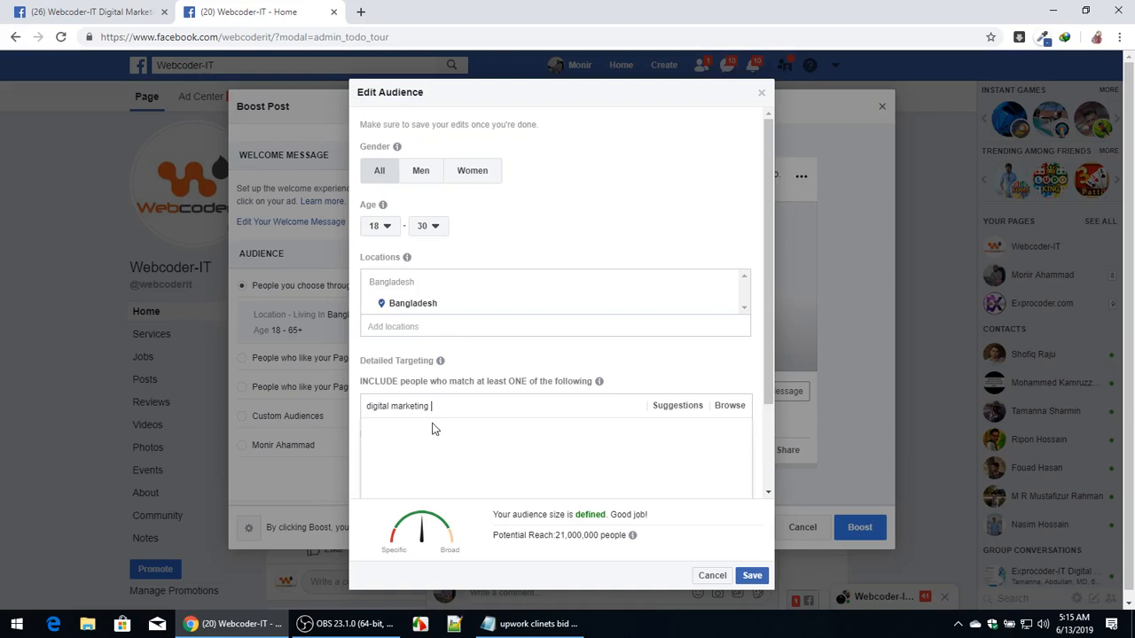
left_click(434, 430)
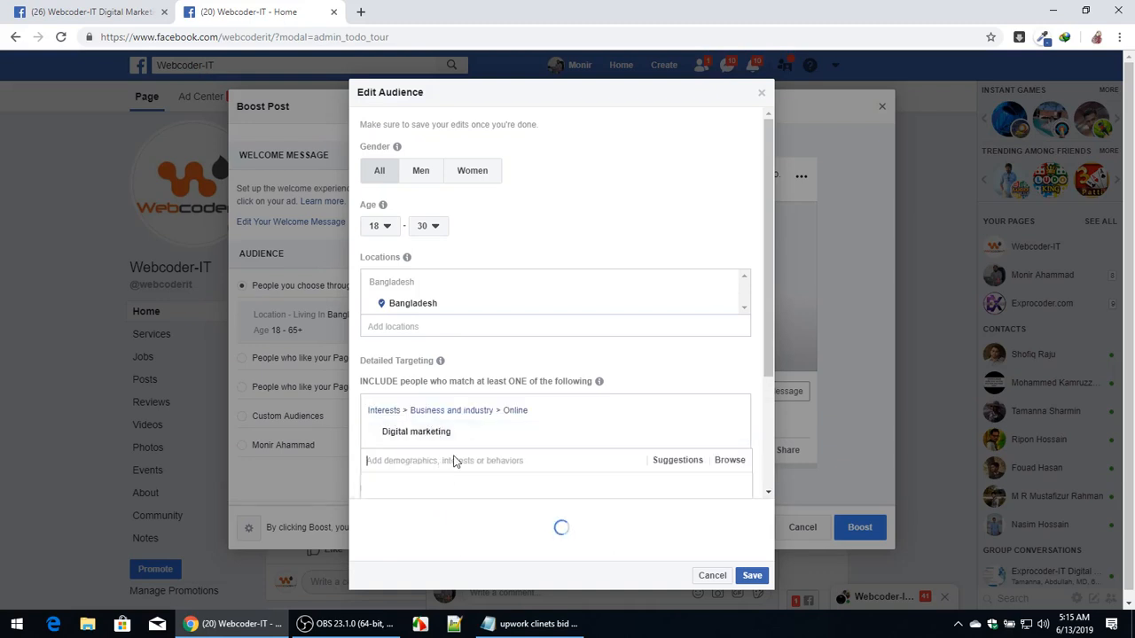
Browse the detailed targeting Demographics and Education categories.
scroll(453, 462, "down", 2)
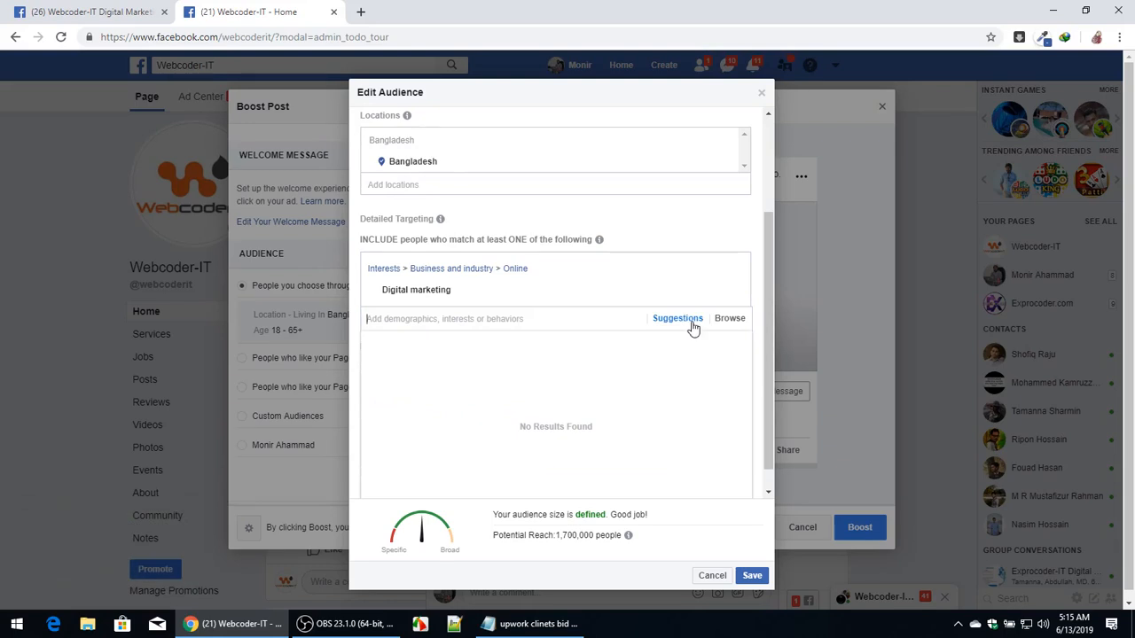
left_click(728, 323)
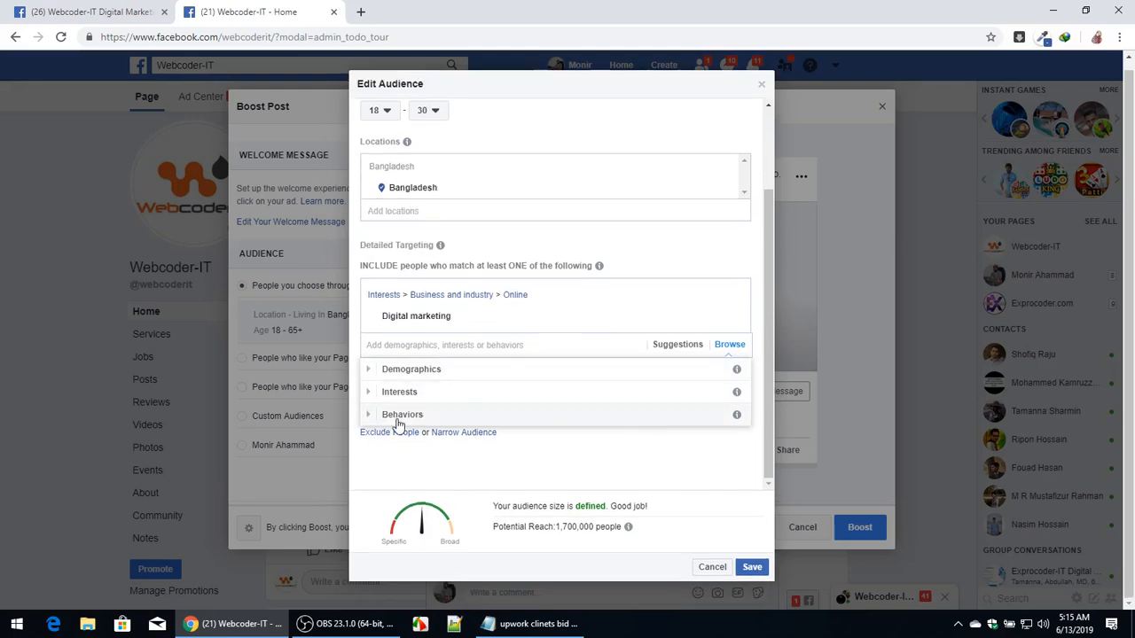
left_click(456, 368)
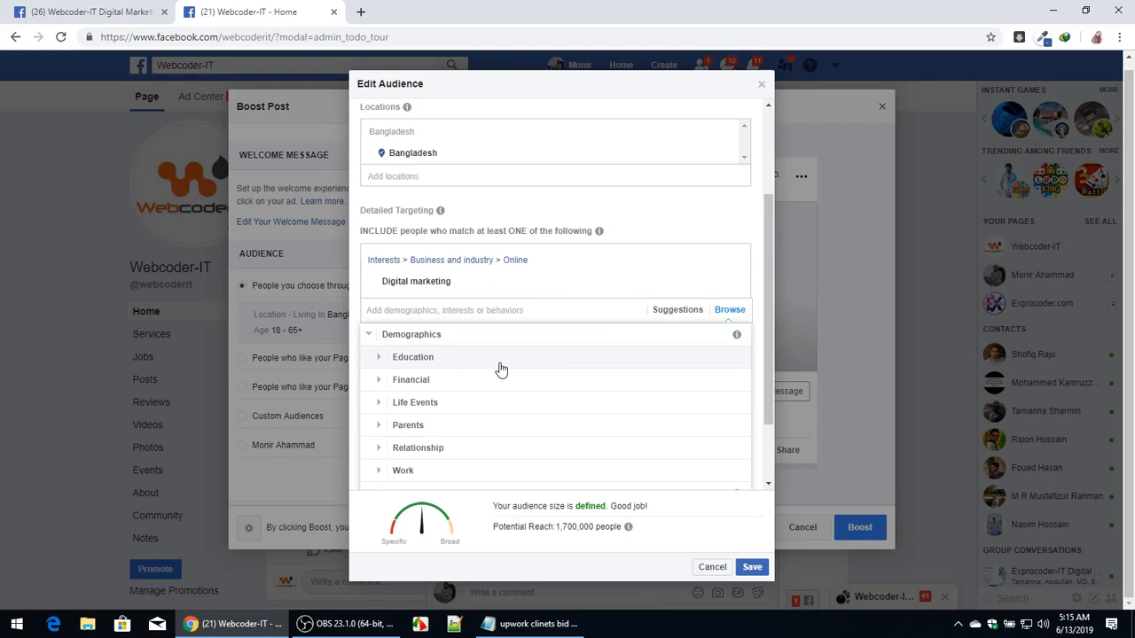
left_click(413, 358)
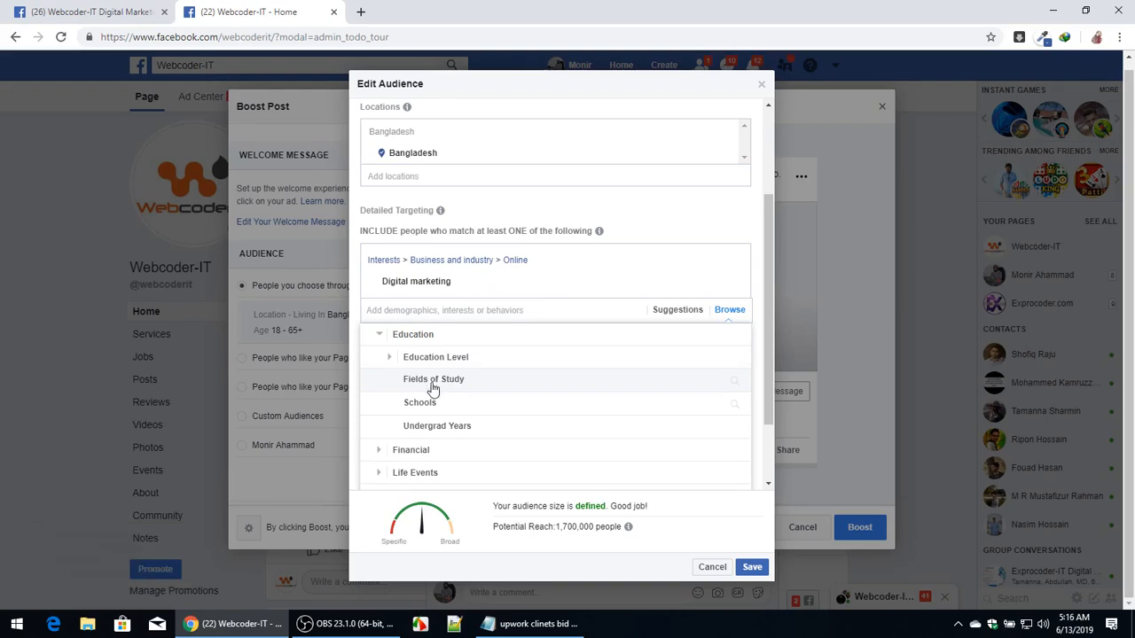
scroll(422, 443, "down", 3)
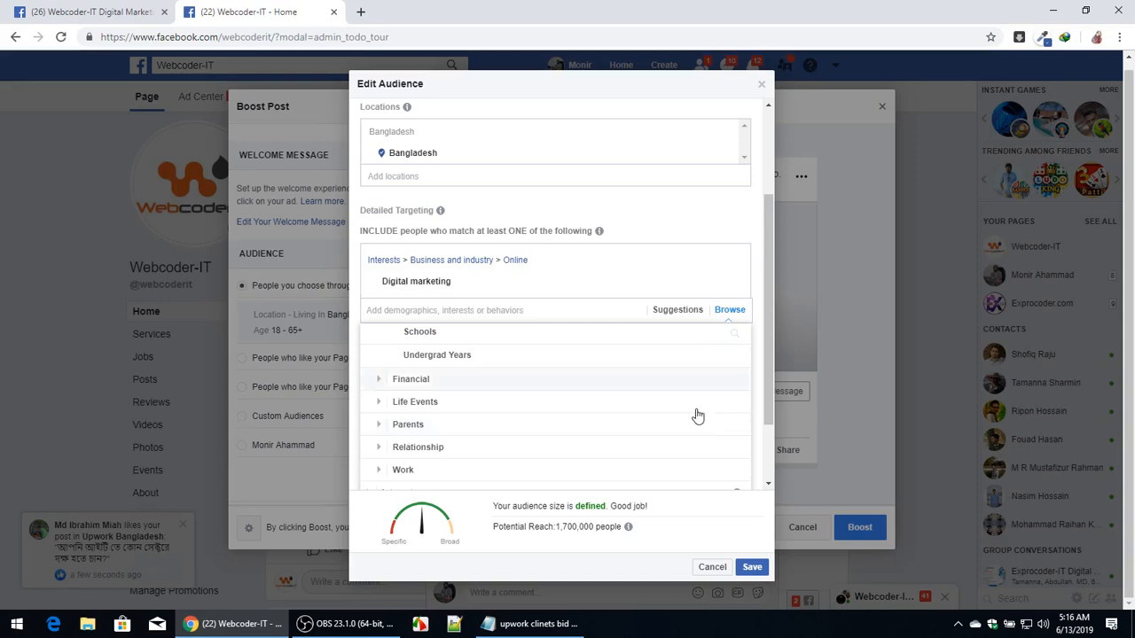
Save the audience changes and close the Boost Post dialog.
left_click(752, 566)
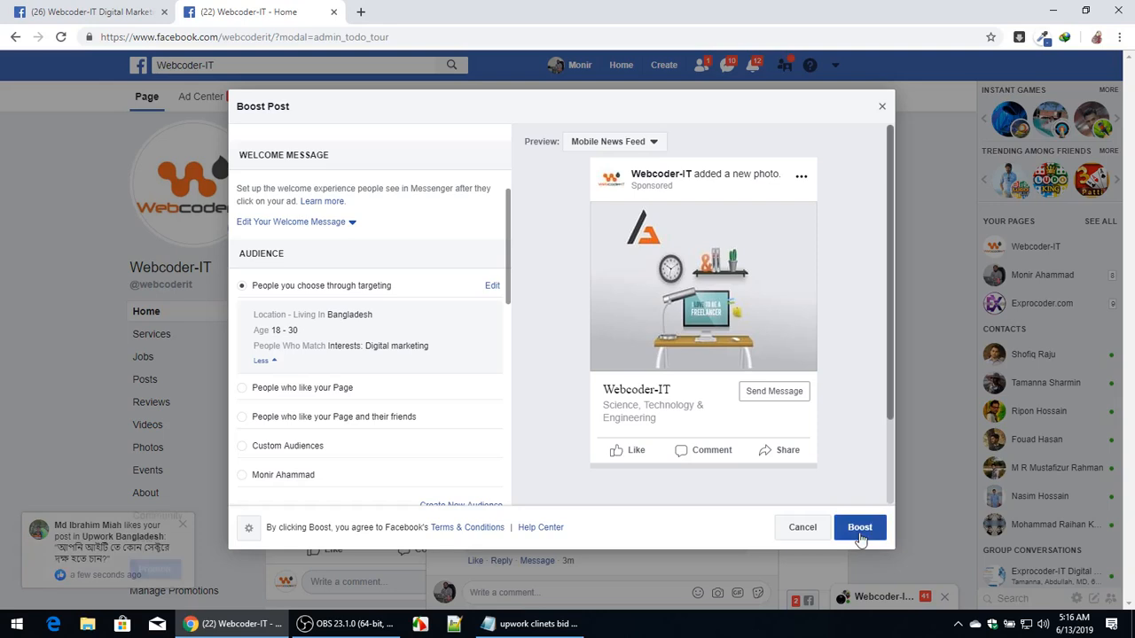
left_click(883, 108)
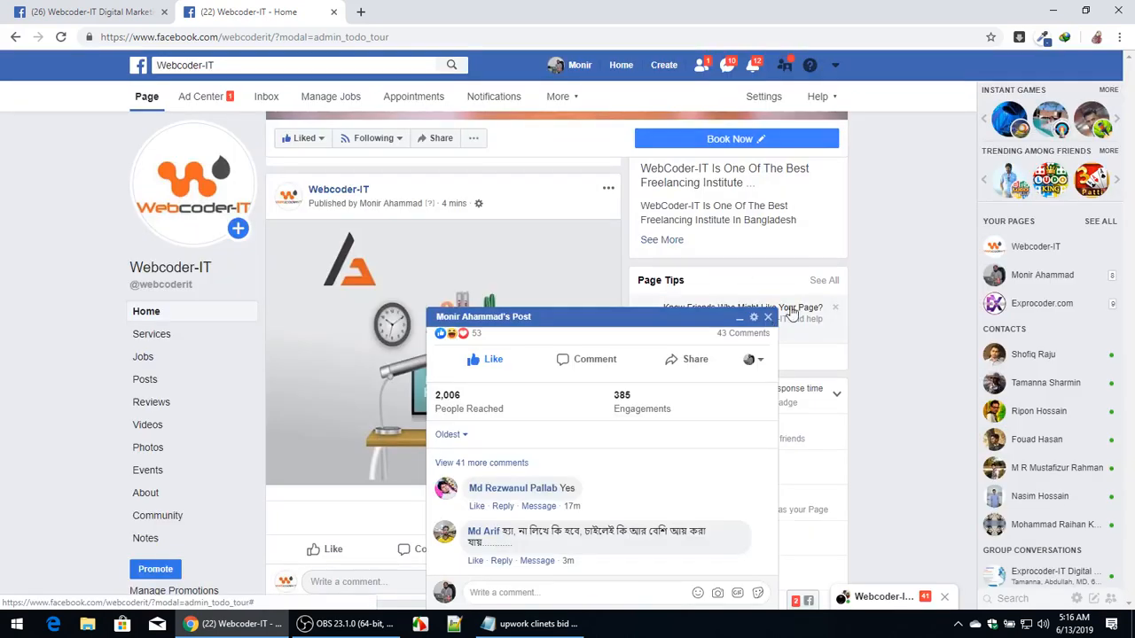
Close the post's chat window and open the page's Settings.
left_click(767, 318)
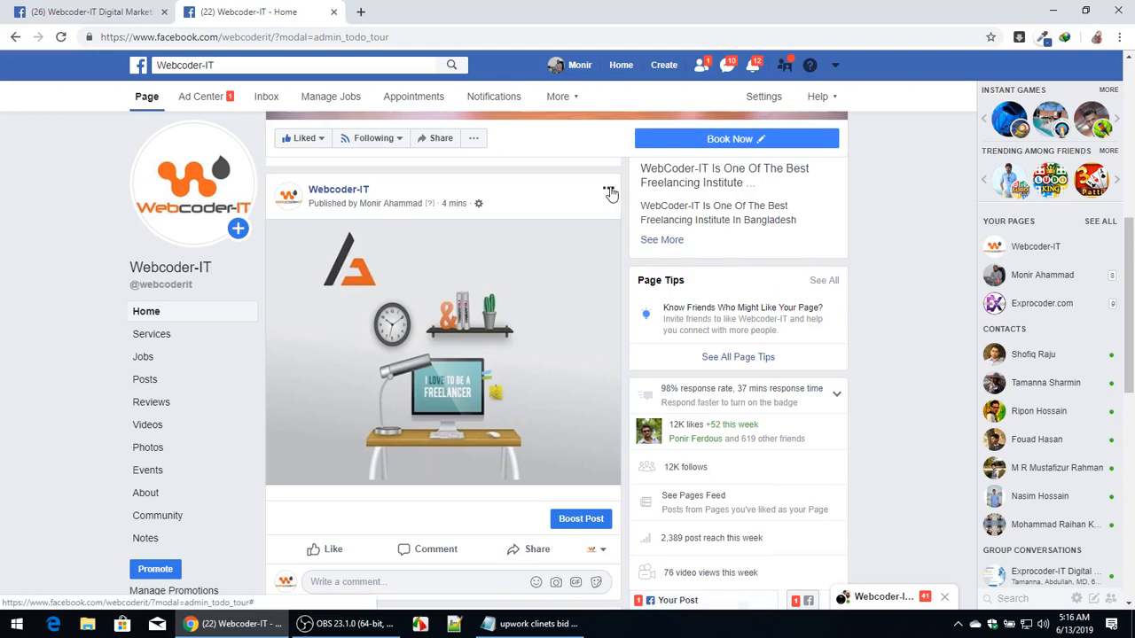
left_click(770, 99)
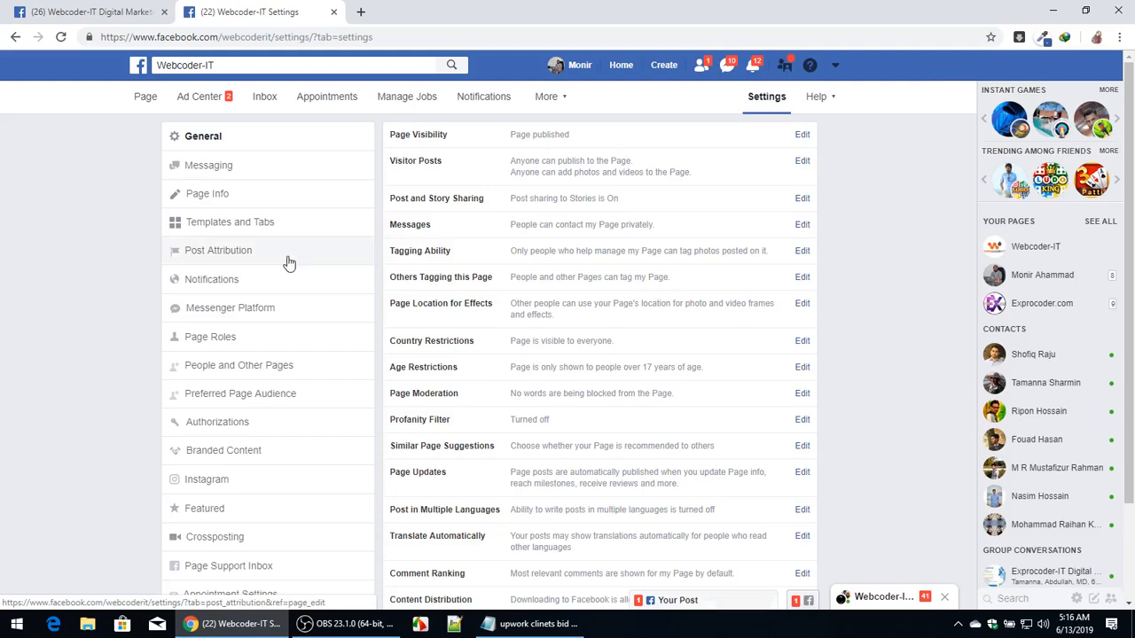
scroll(289, 263, "down", 2)
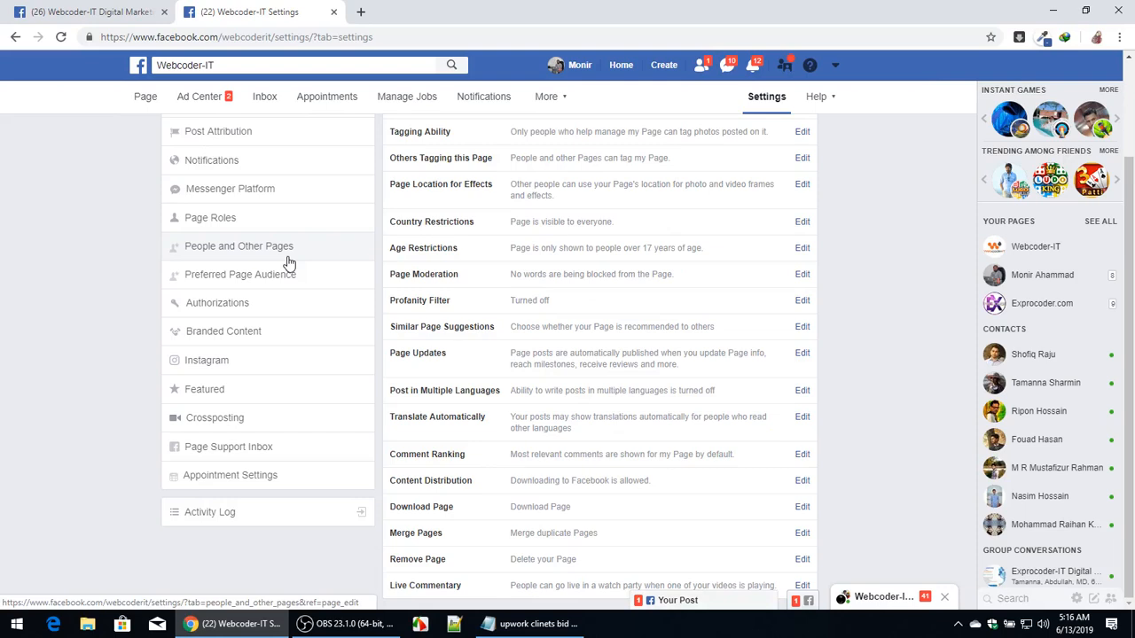
scroll(288, 263, "up", 2)
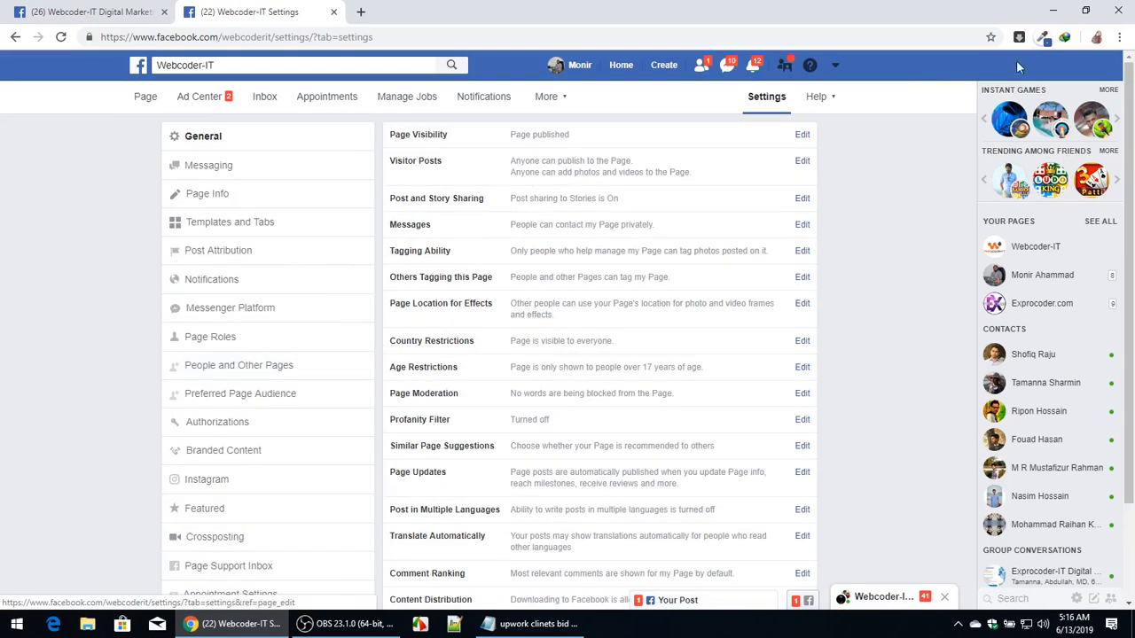
Open Ads Manager from the account menu and expand the Facebook Ads navigation menu.
left_click(834, 65)
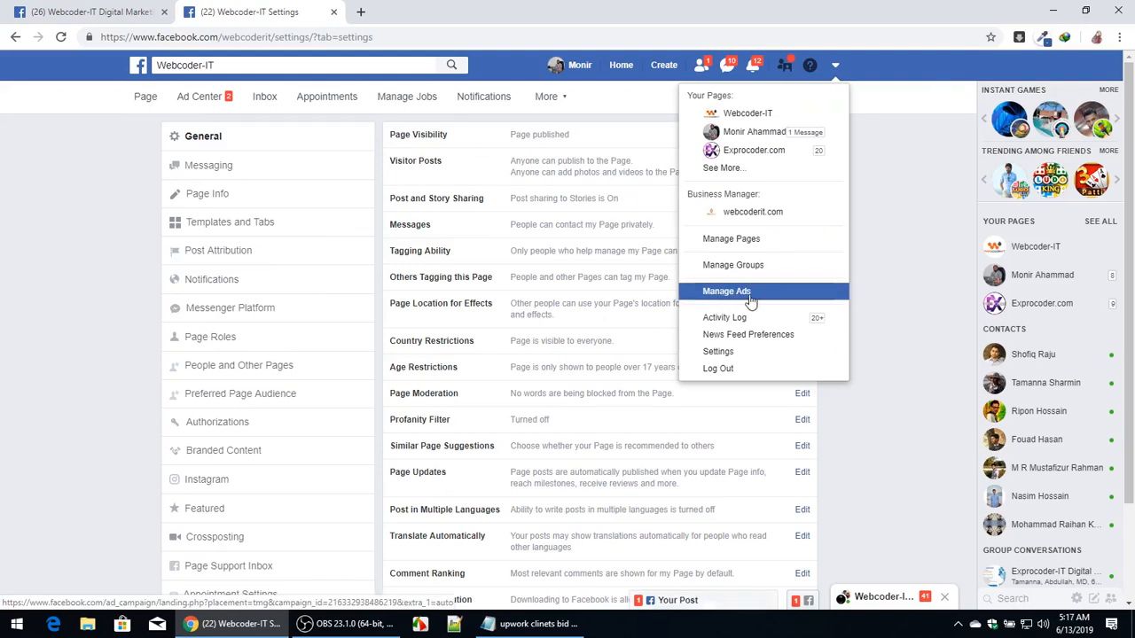
left_click(705, 295)
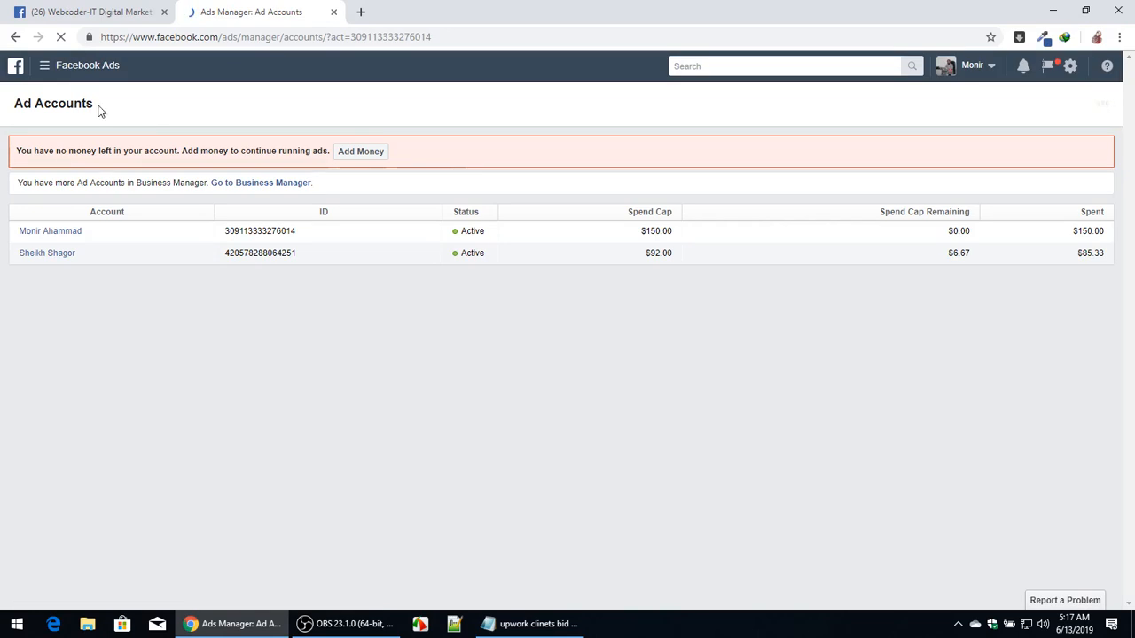
left_click(46, 69)
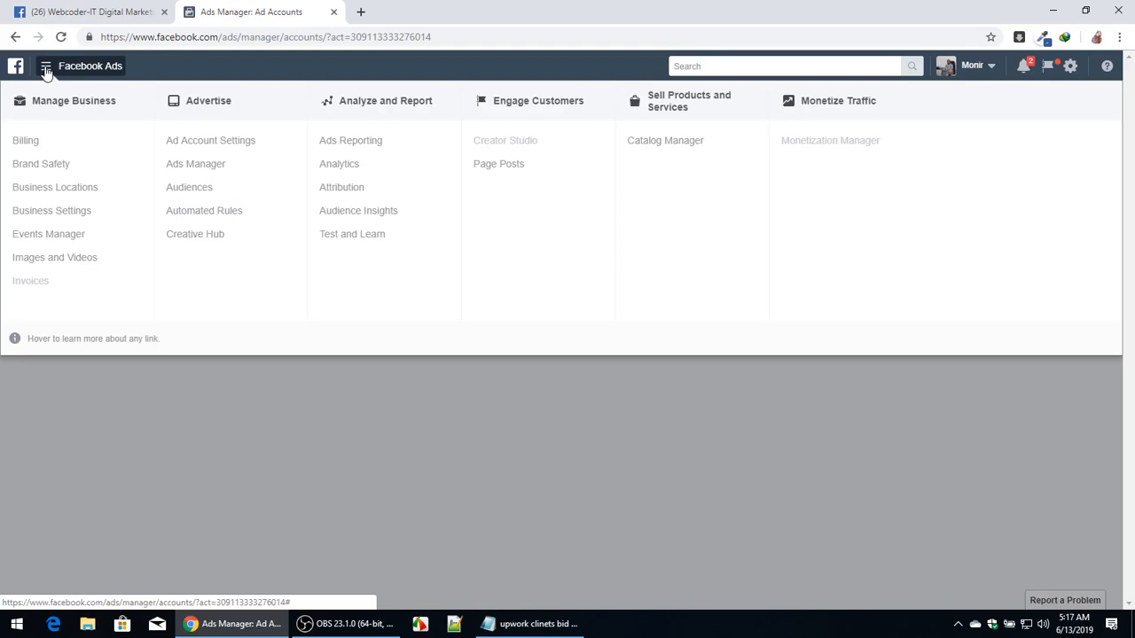
Open Billing, go to Payment Settings, and expand the current ad account's list of payment methods.
left_click(19, 145)
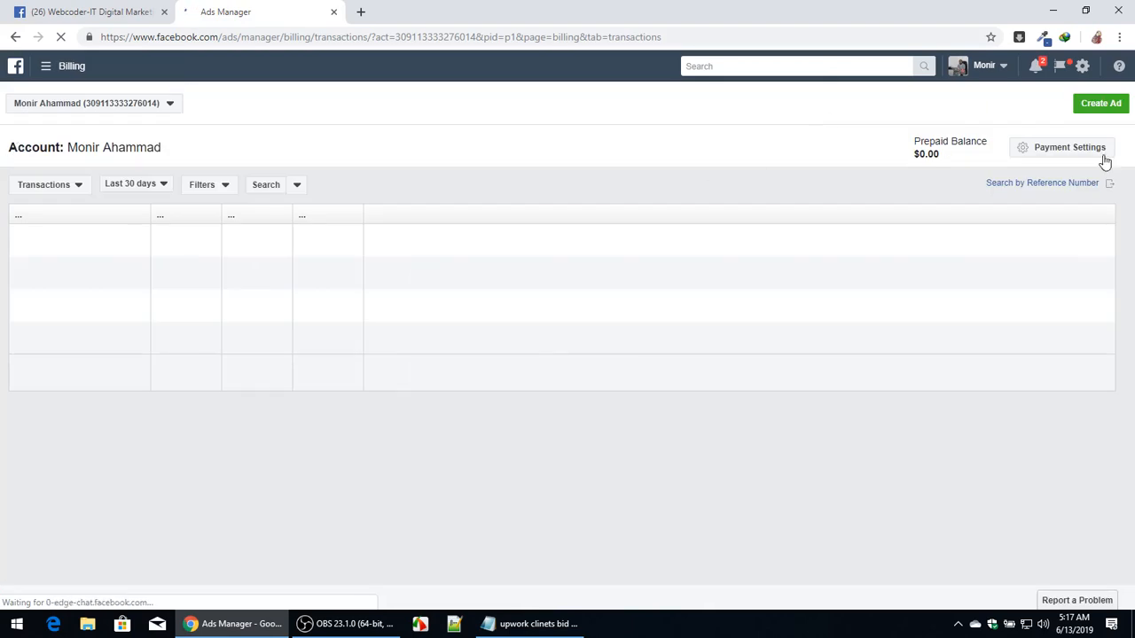
left_click(1084, 154)
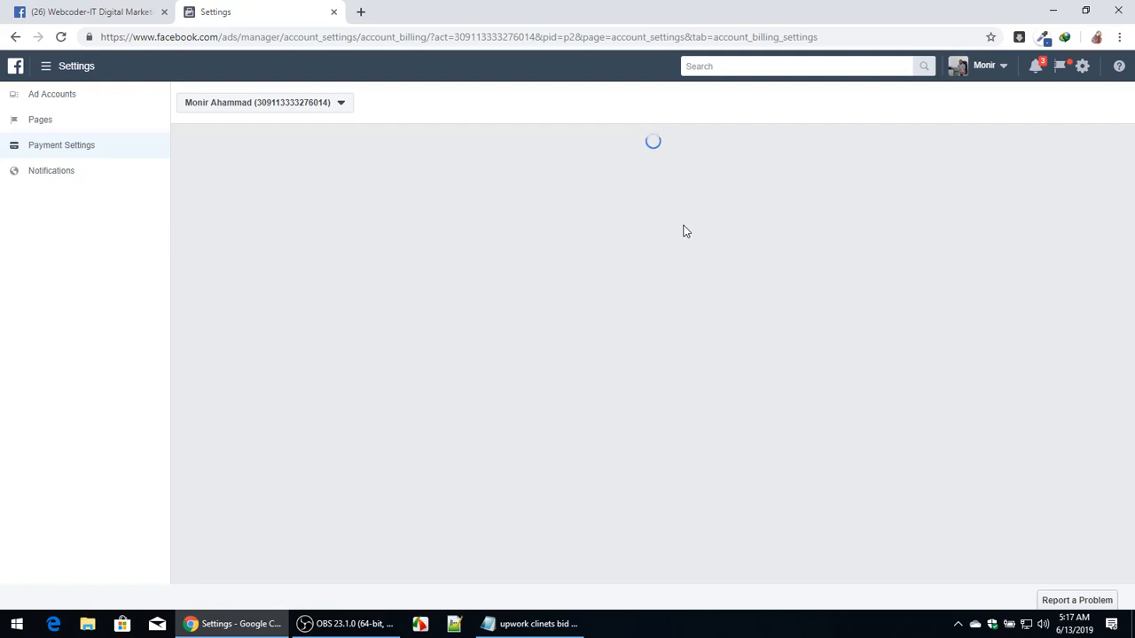
left_click(326, 104)
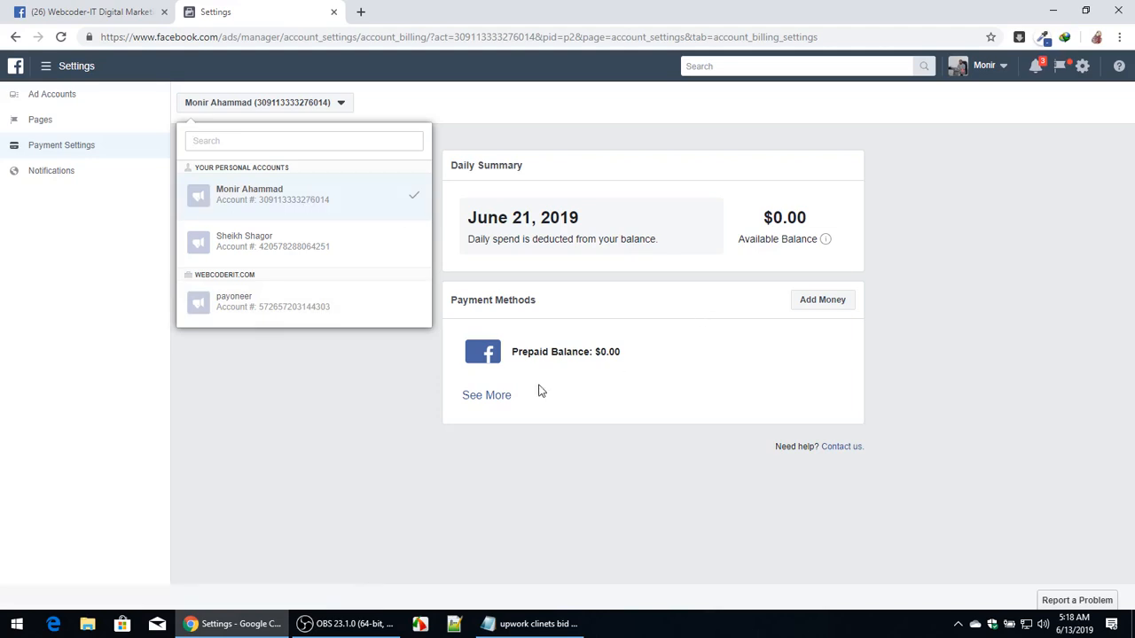
left_click(495, 396)
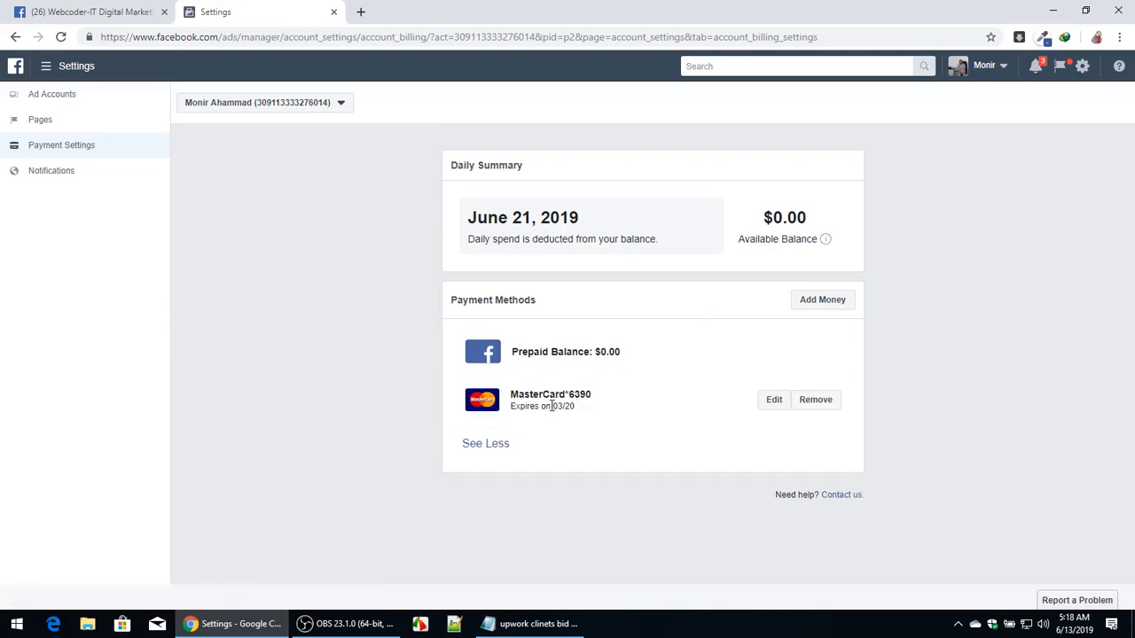
Switch to the second personal ad account and open its Payment Settings.
left_click(322, 106)
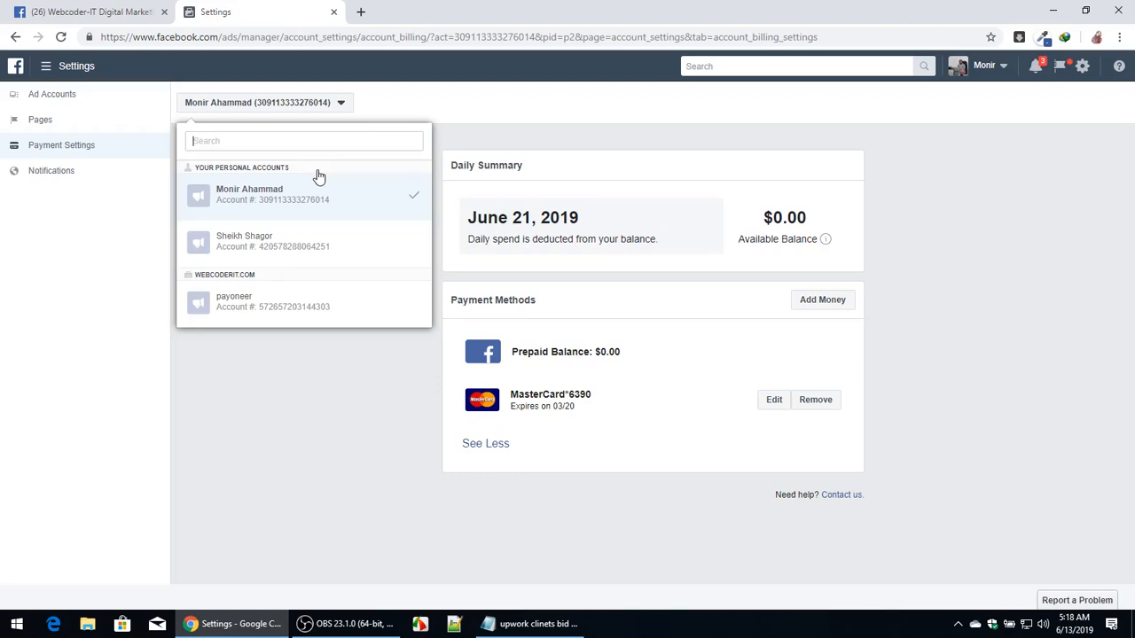
left_click(288, 261)
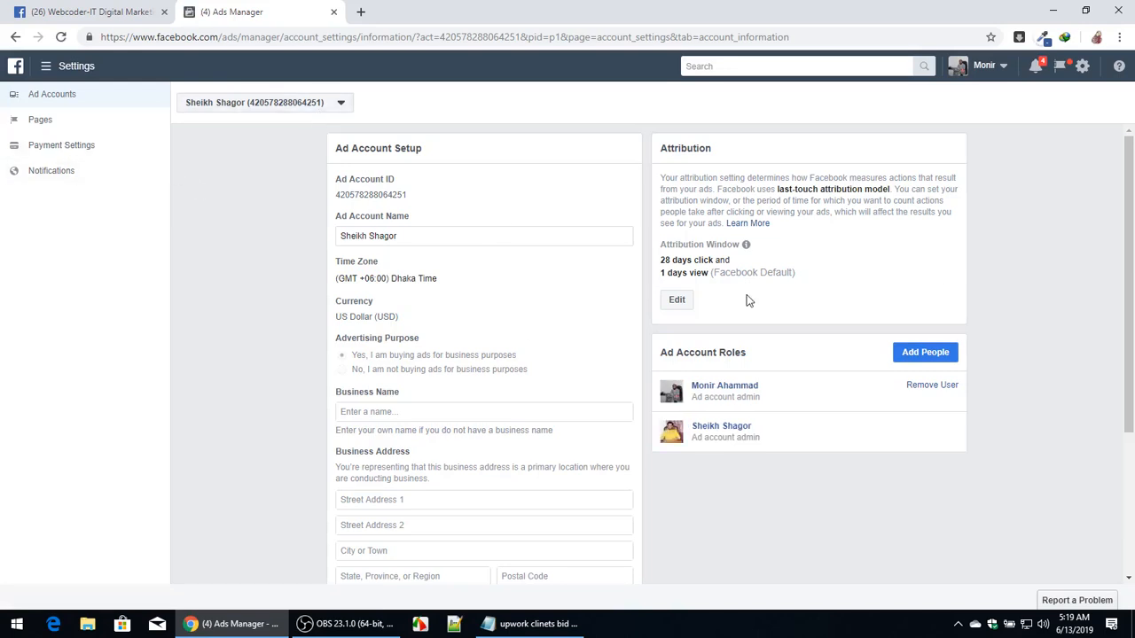
left_click(71, 149)
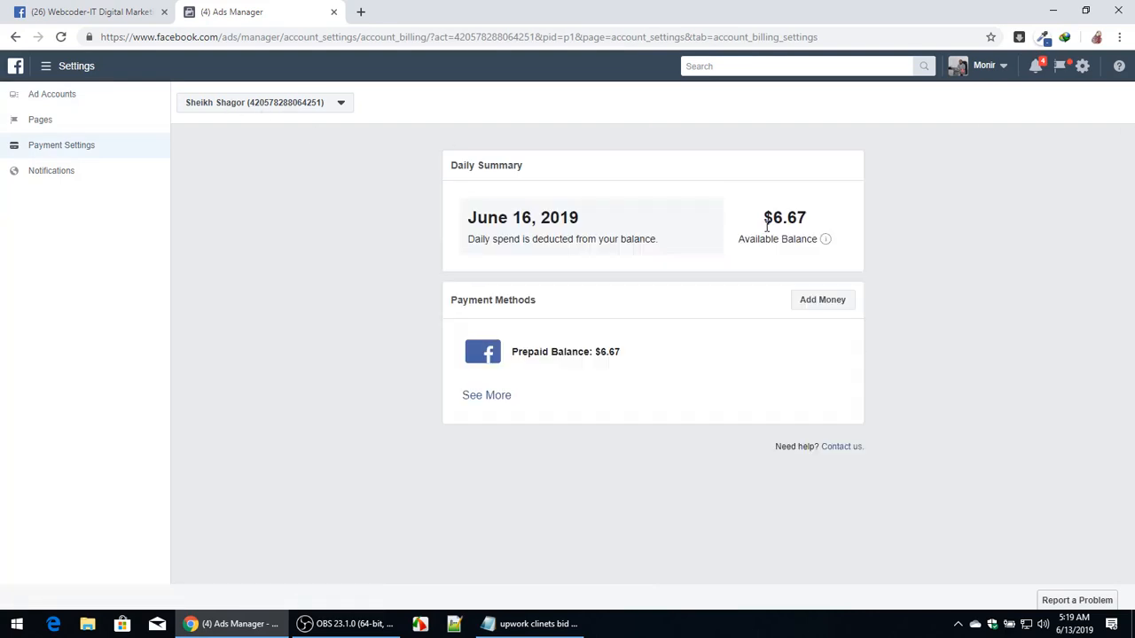
Open the Add Money dialog, cancel it, and expand the account's list of payment methods.
left_click(830, 303)
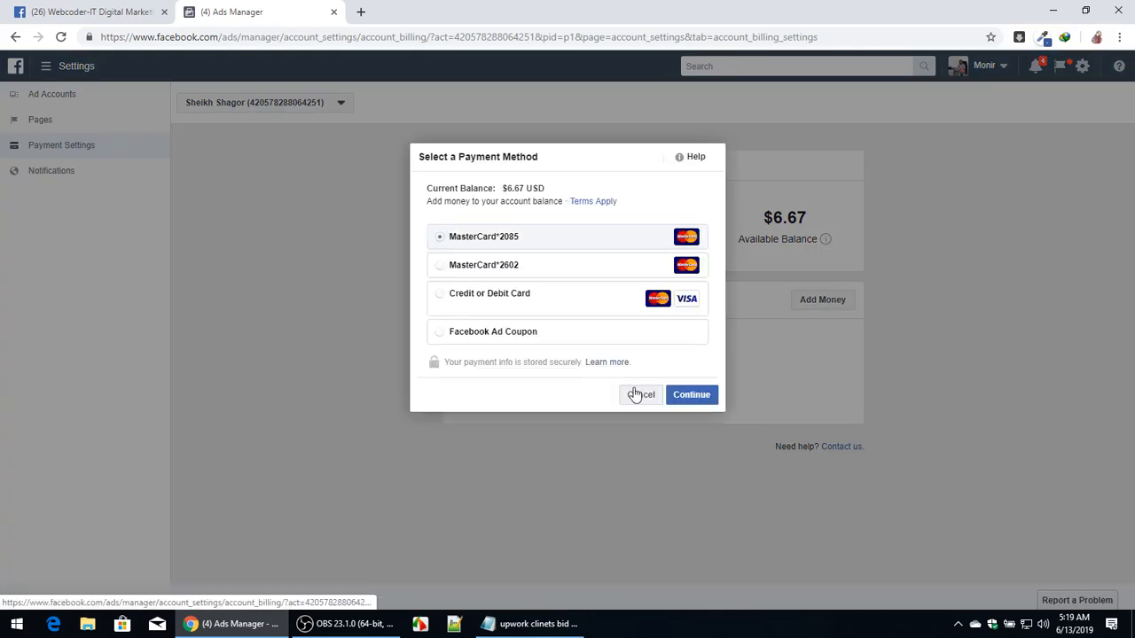
left_click(637, 395)
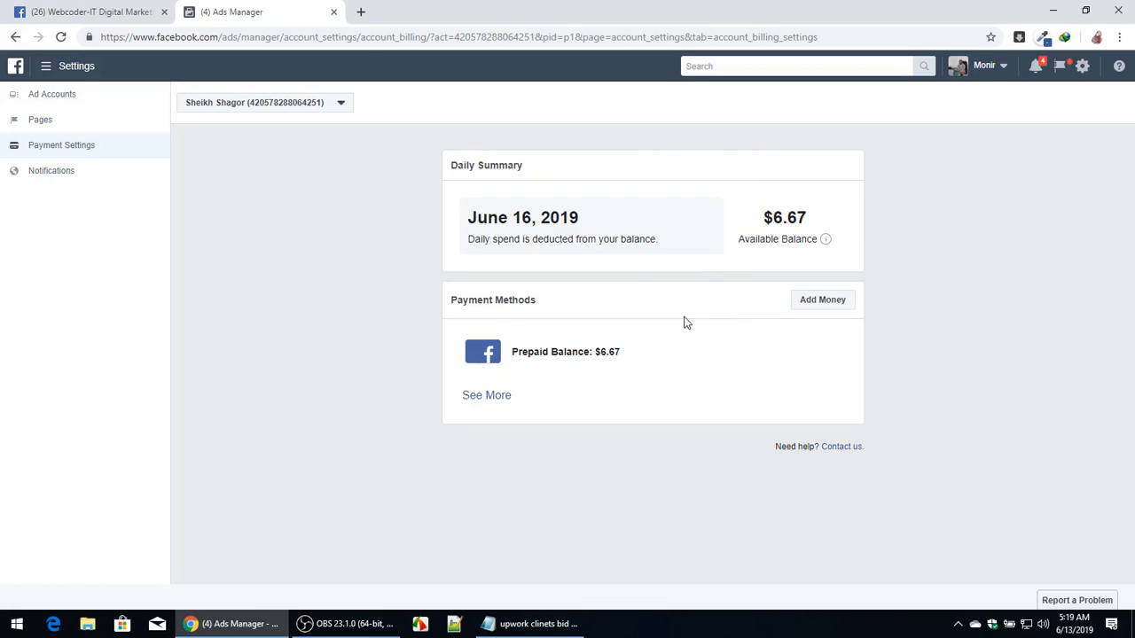
left_click(473, 396)
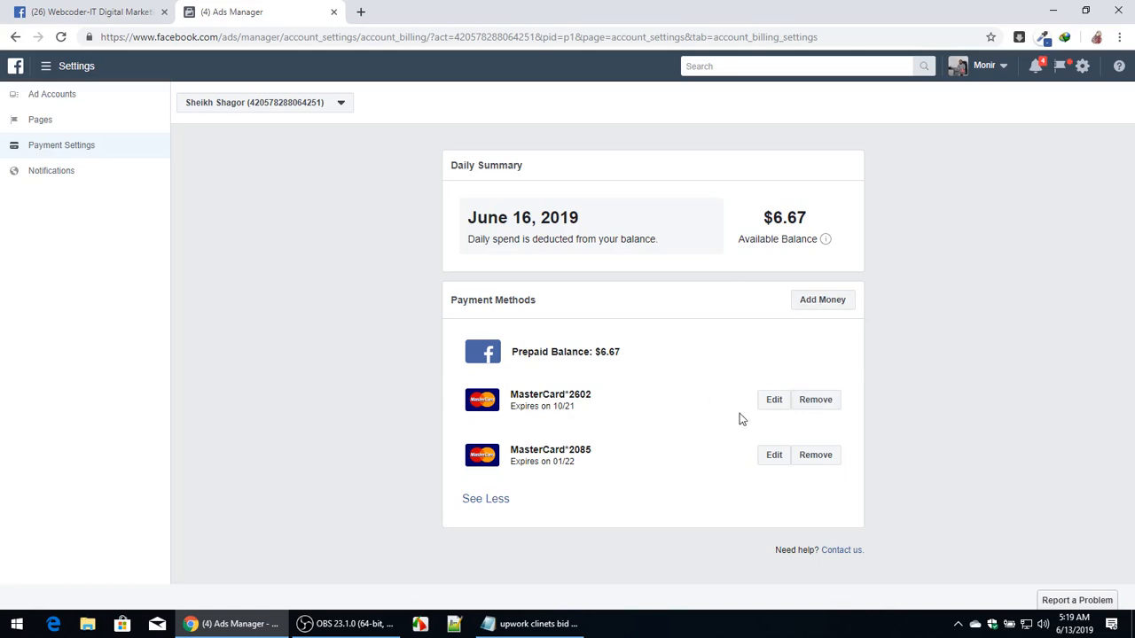
Reopen the Add Money dialog, cancel it, and select the available balance amount.
left_click(814, 306)
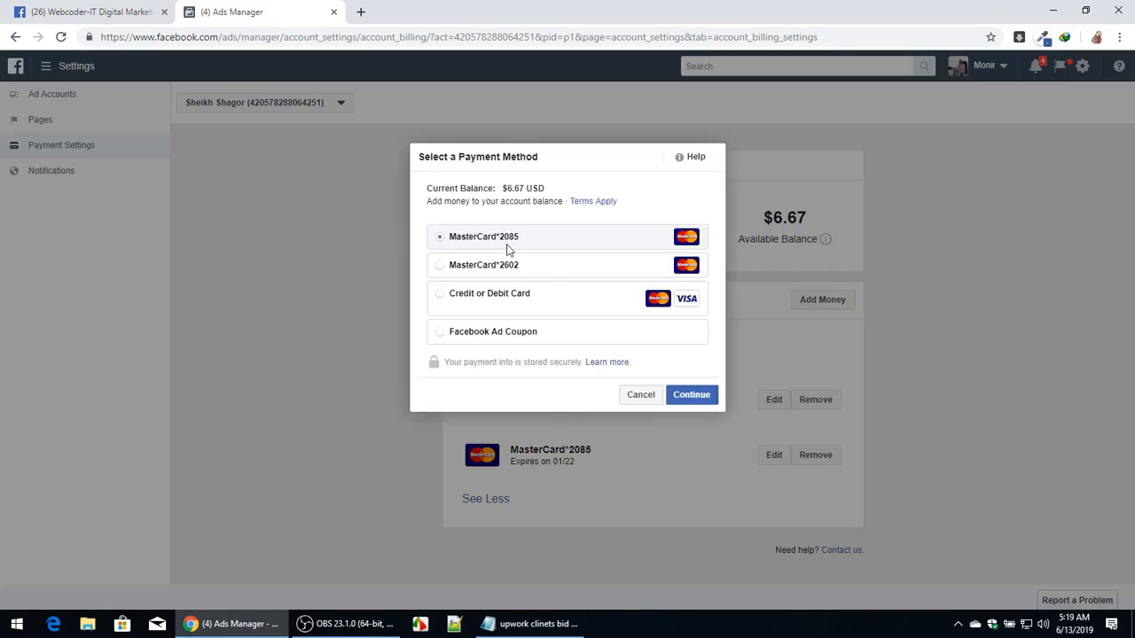
left_click(639, 394)
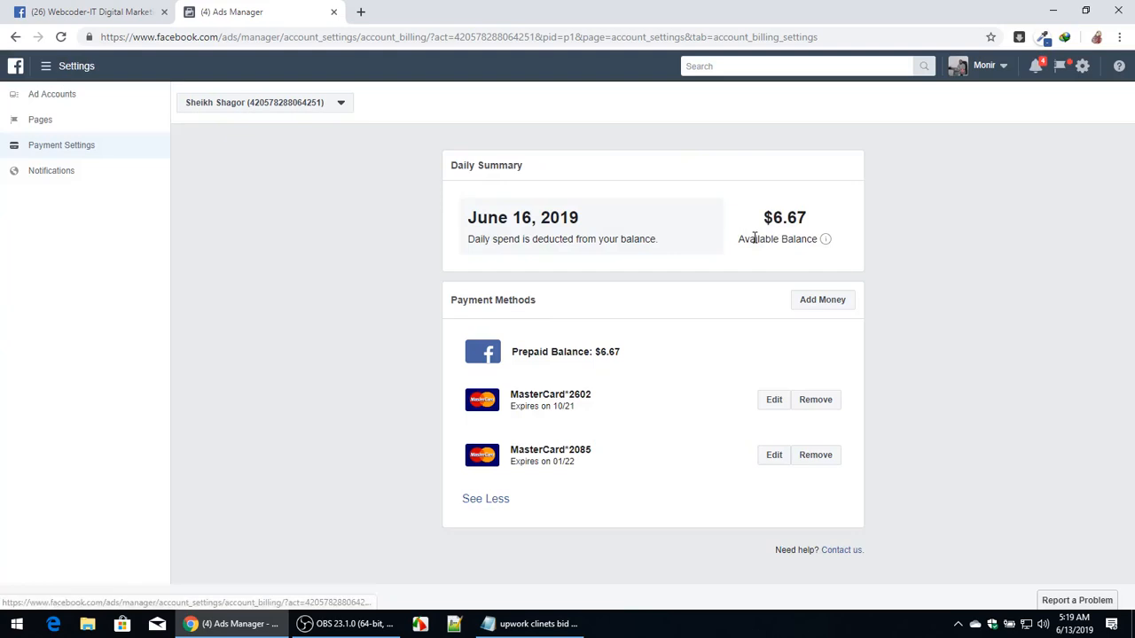
left_click_drag(760, 228, 807, 223)
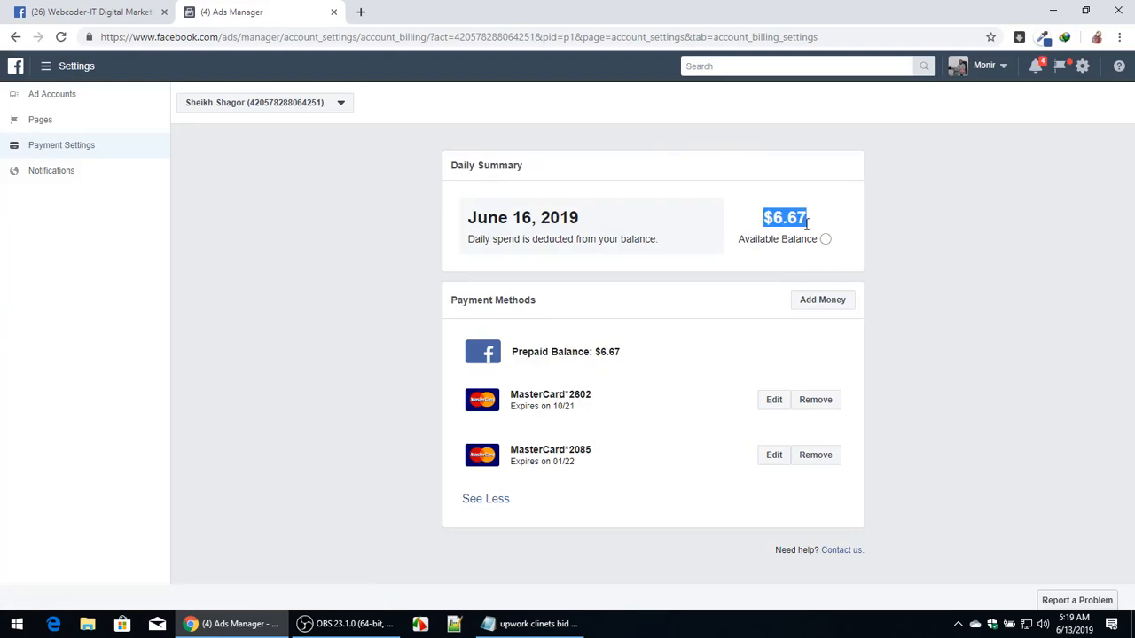
left_click(807, 224)
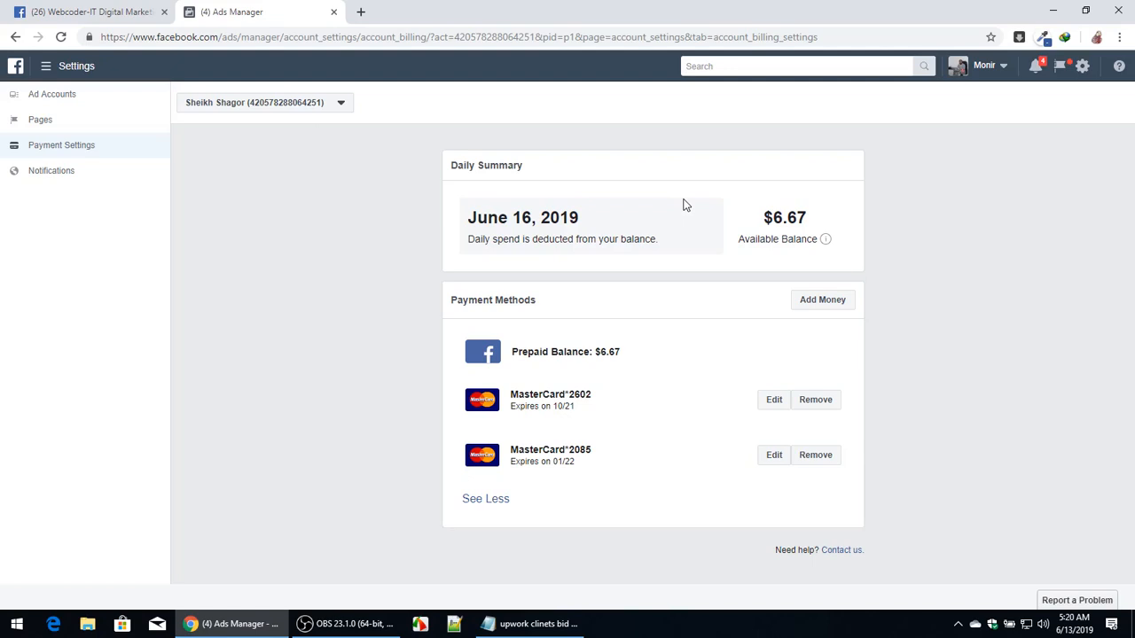
left_click(820, 302)
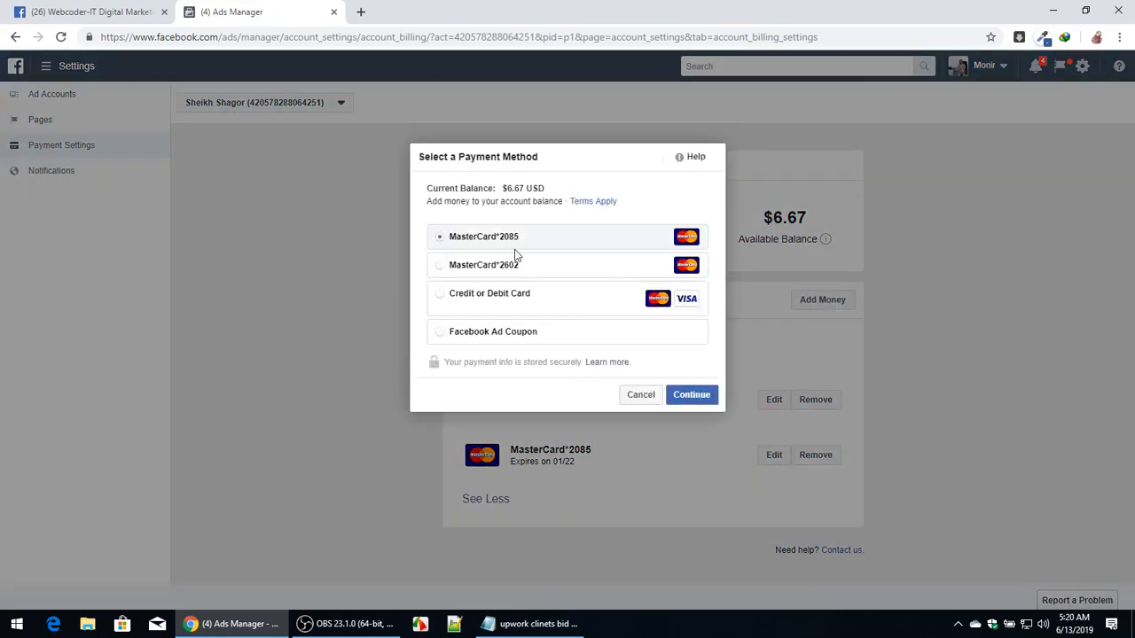
left_click(704, 400)
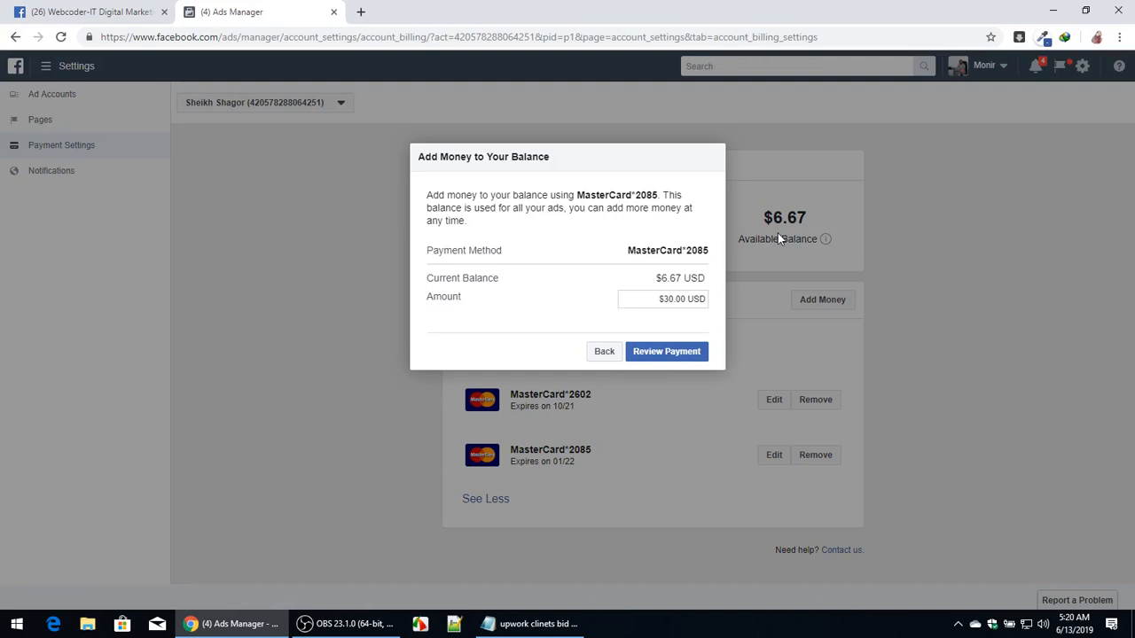
left_click(604, 351)
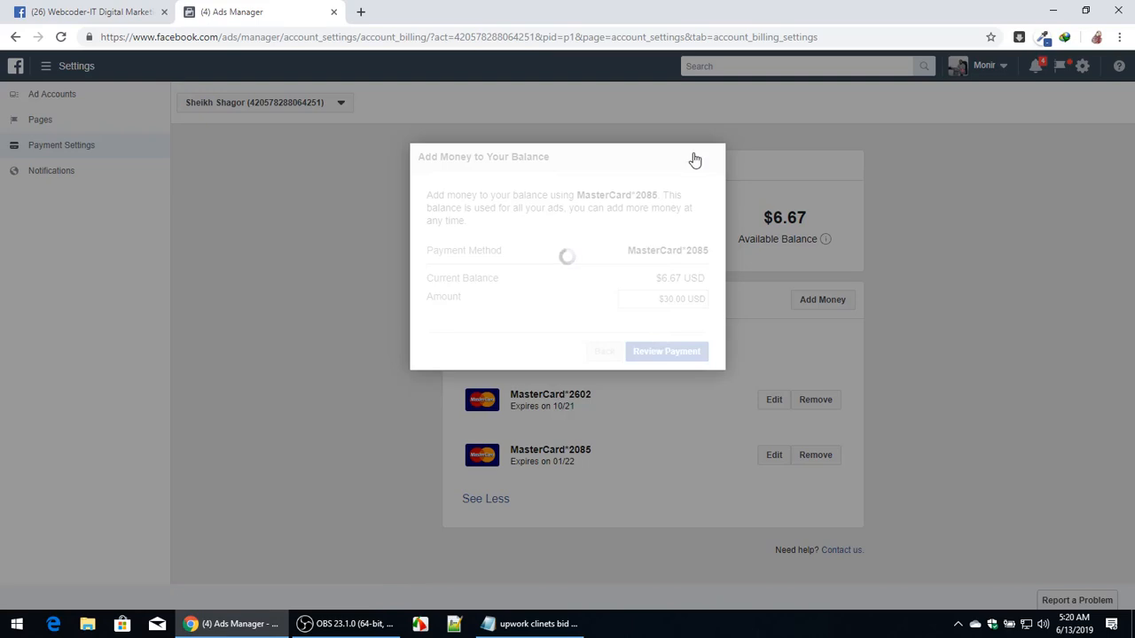
left_click(642, 395)
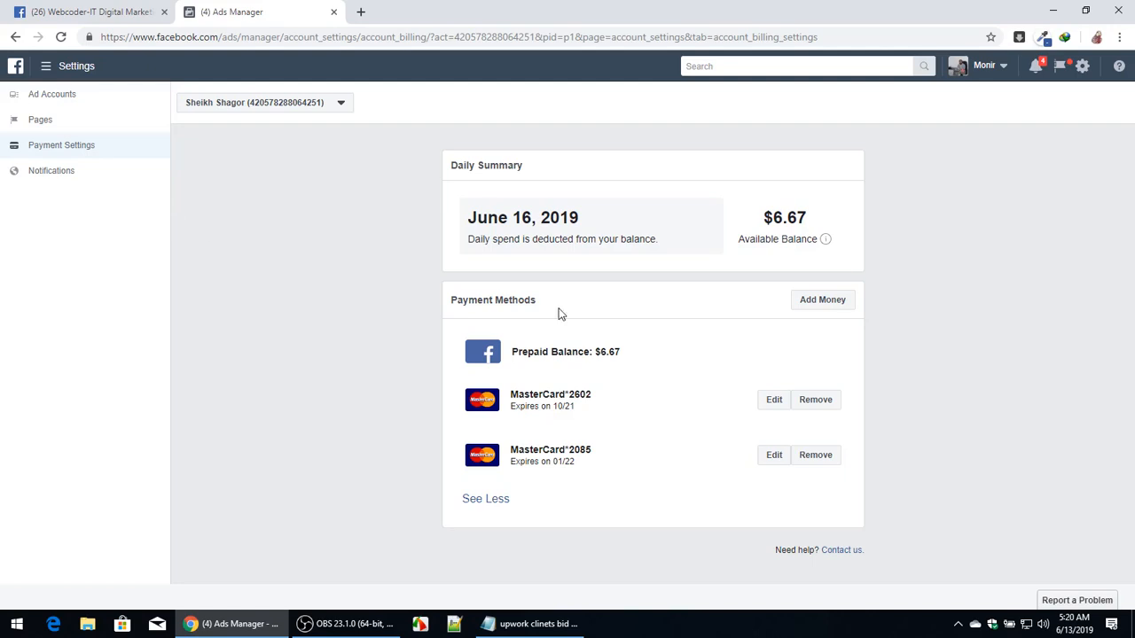
Open the ad account's settings and its Add People dialog, then cancel the dialog.
left_click(60, 102)
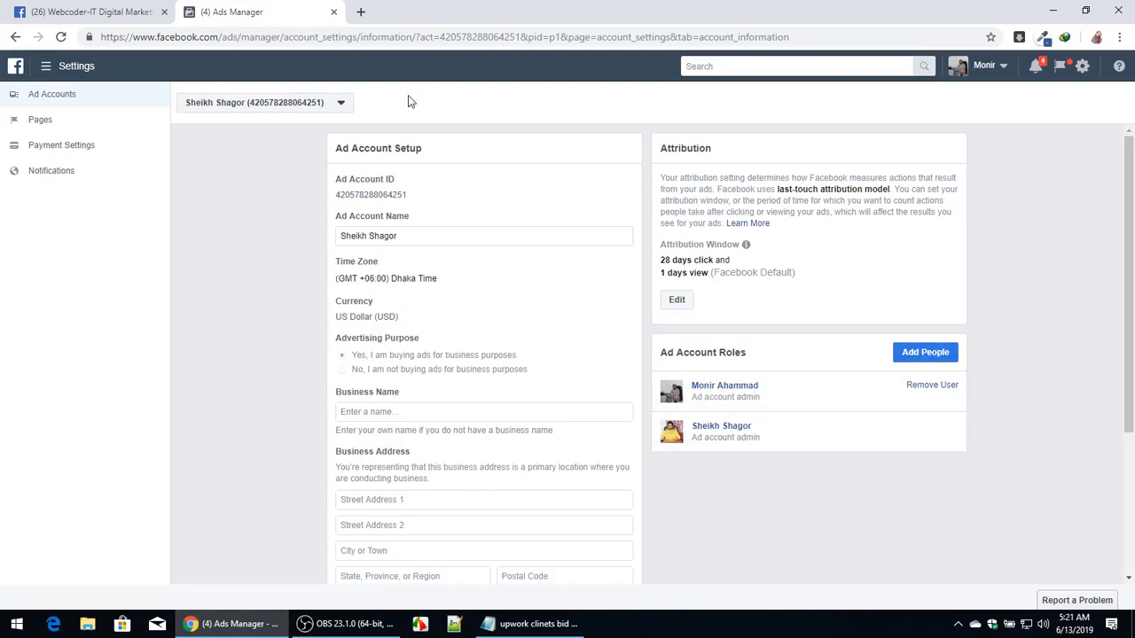
left_click(304, 103)
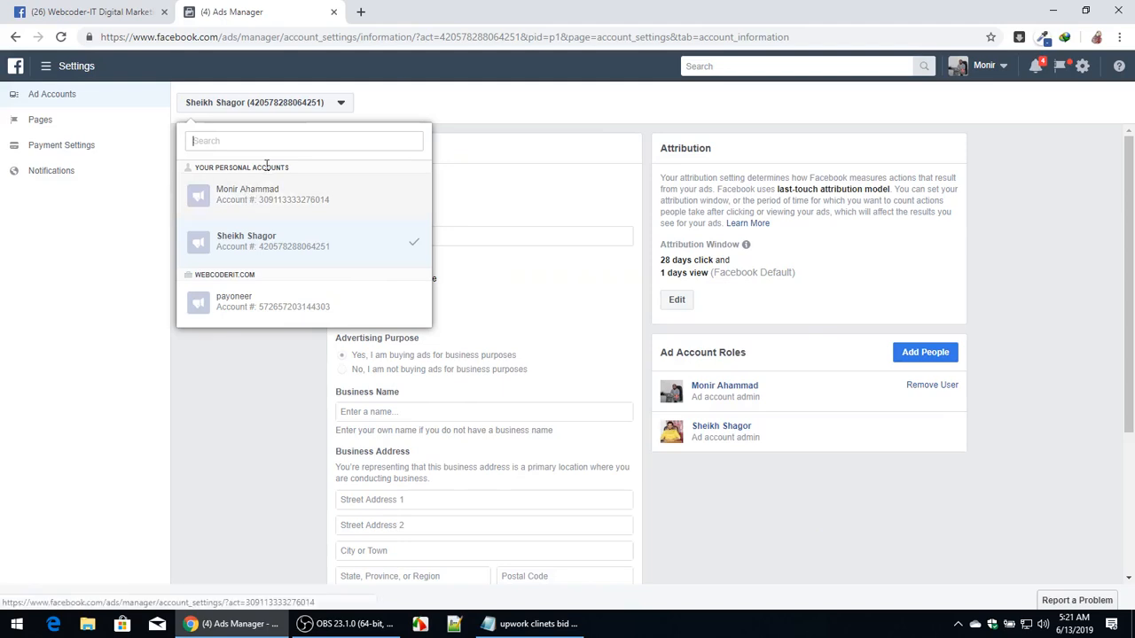
left_click(568, 104)
left_click(951, 354)
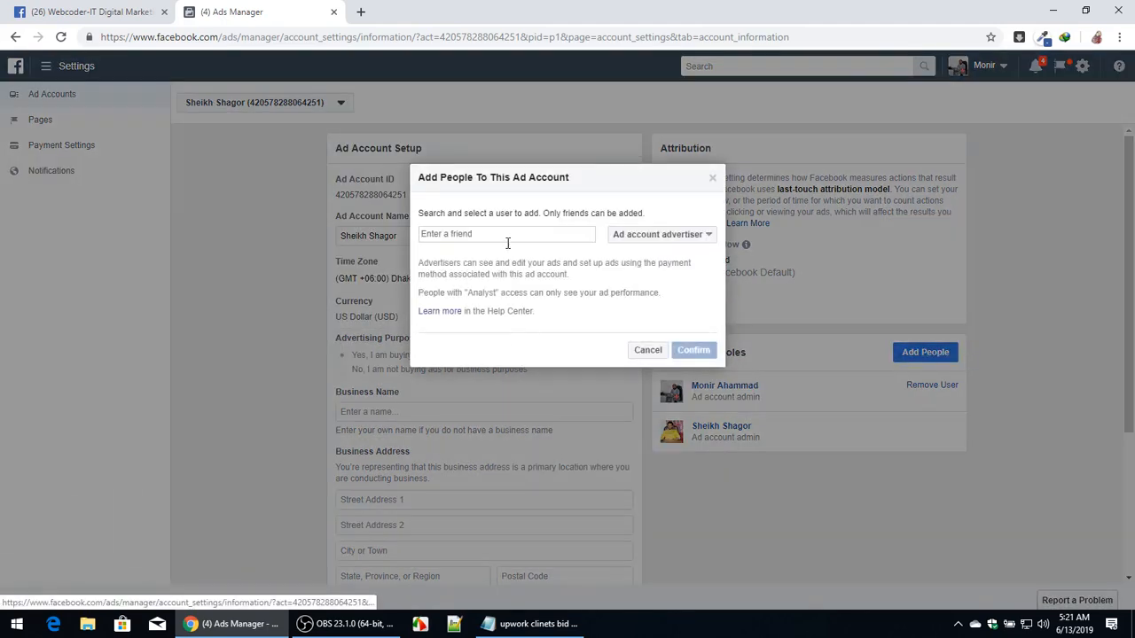
left_click(651, 350)
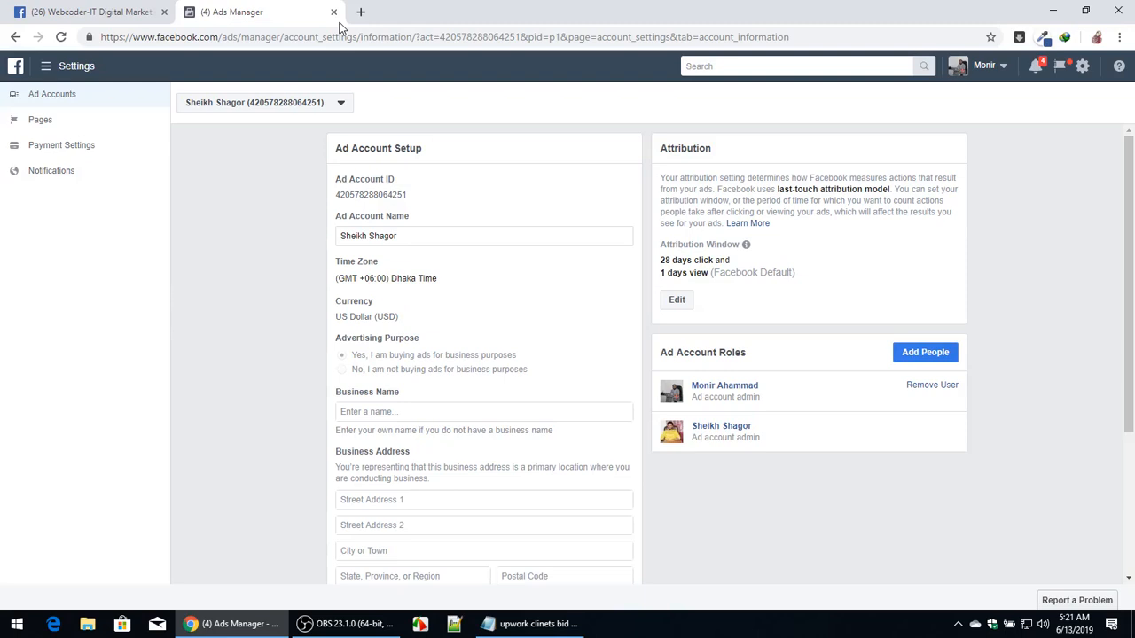
left_click(76, 14)
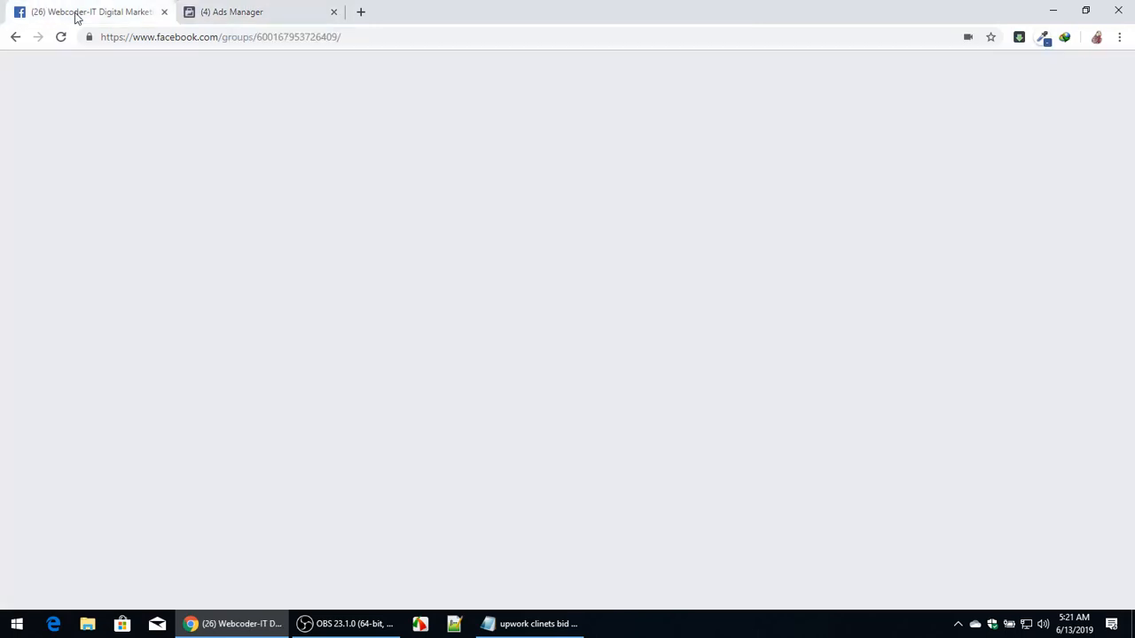
left_click(220, 11)
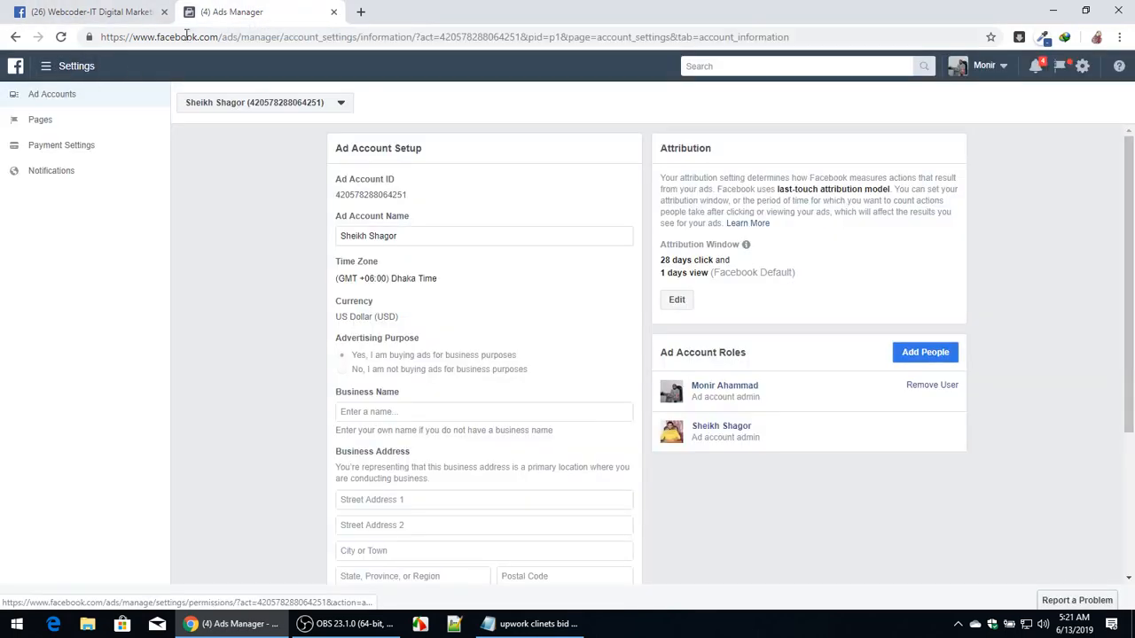
left_click(360, 12)
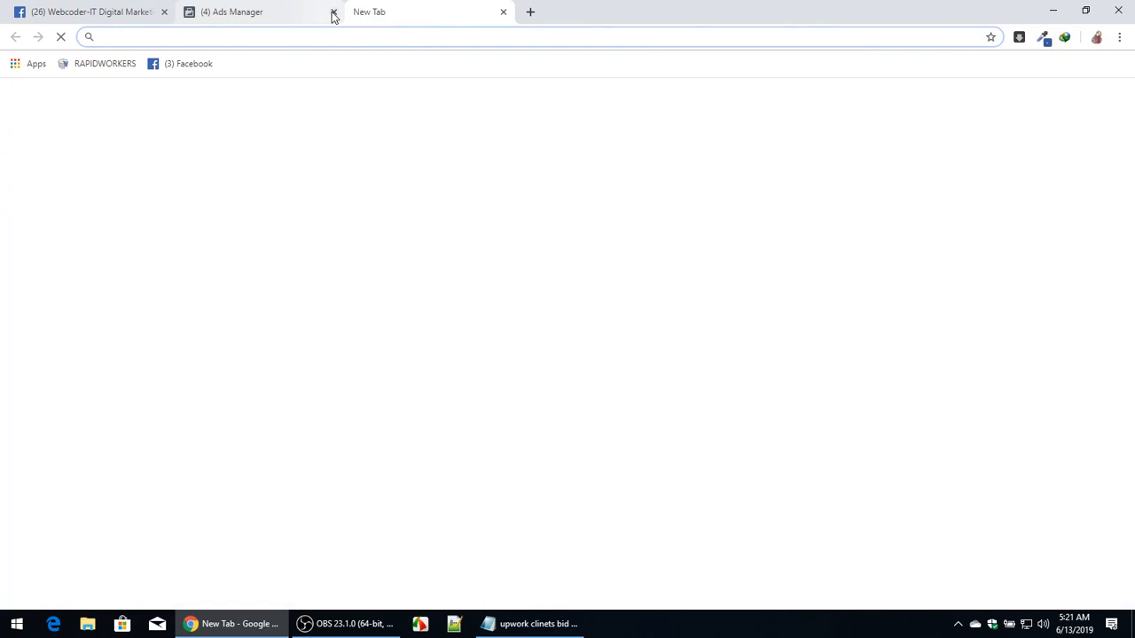
left_click(319, 12)
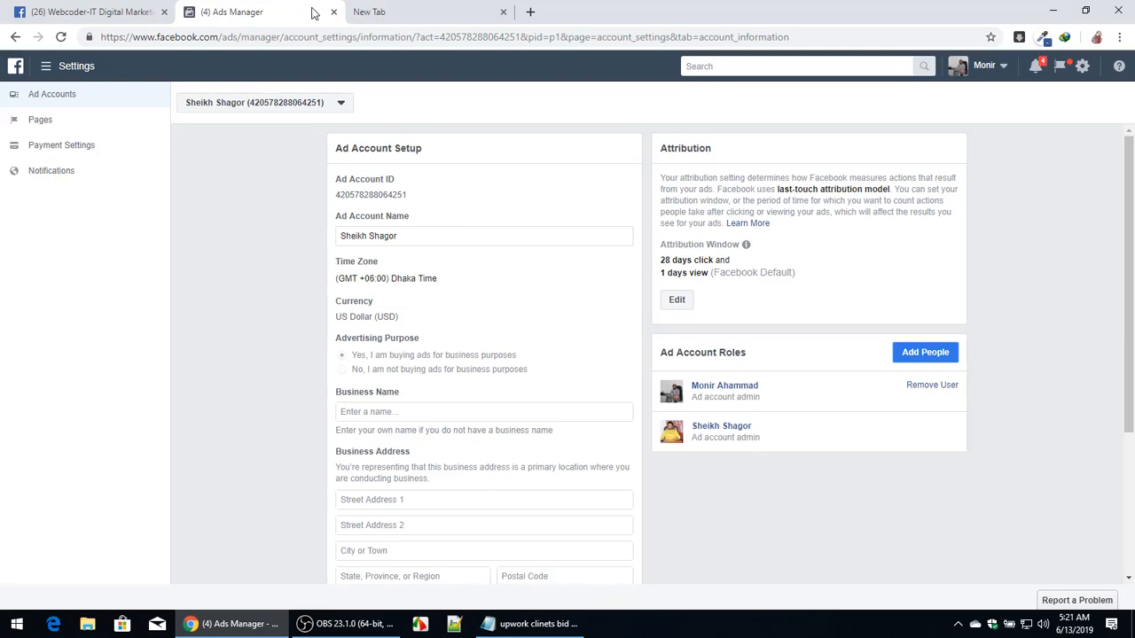
Switch to the payoneer business ad account and open its Payment Settings.
left_click(254, 101)
left_click(254, 305)
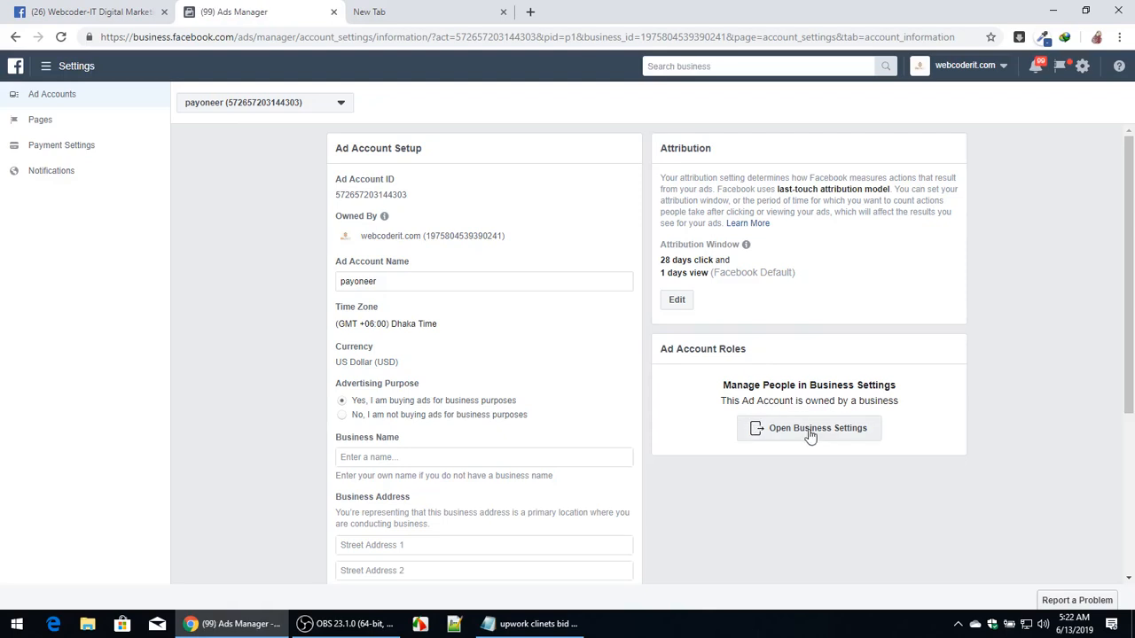
scroll(816, 435, "down", 1)
scroll(745, 390, "up", 1)
left_click(49, 145)
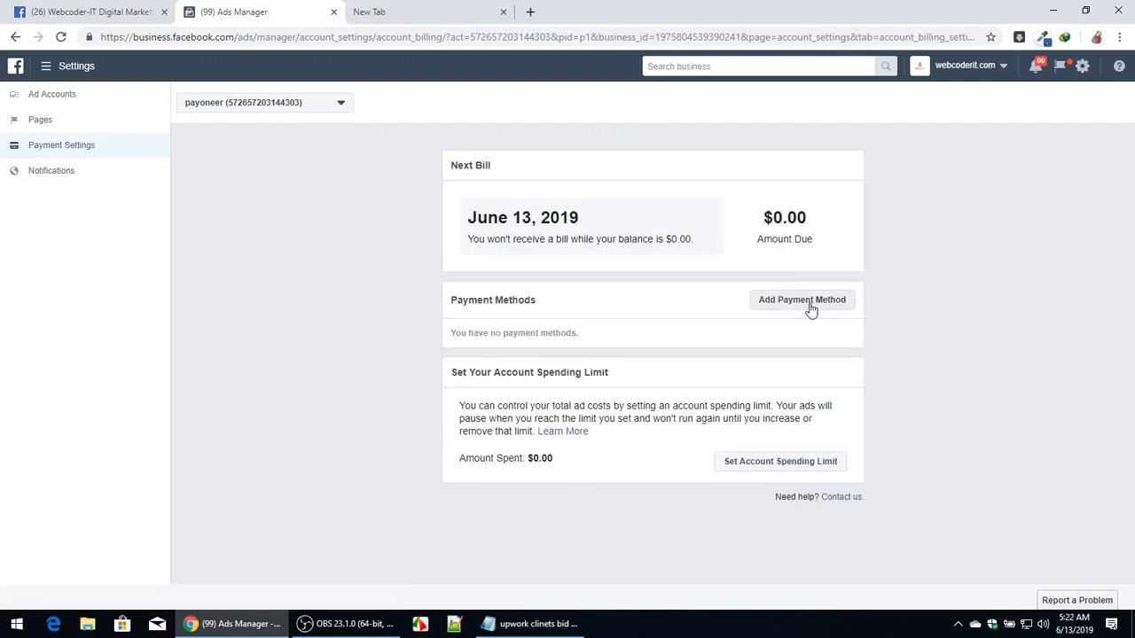
Open the Add Payment Method form, enter a test card number, and clear the name on card field.
left_click(810, 306)
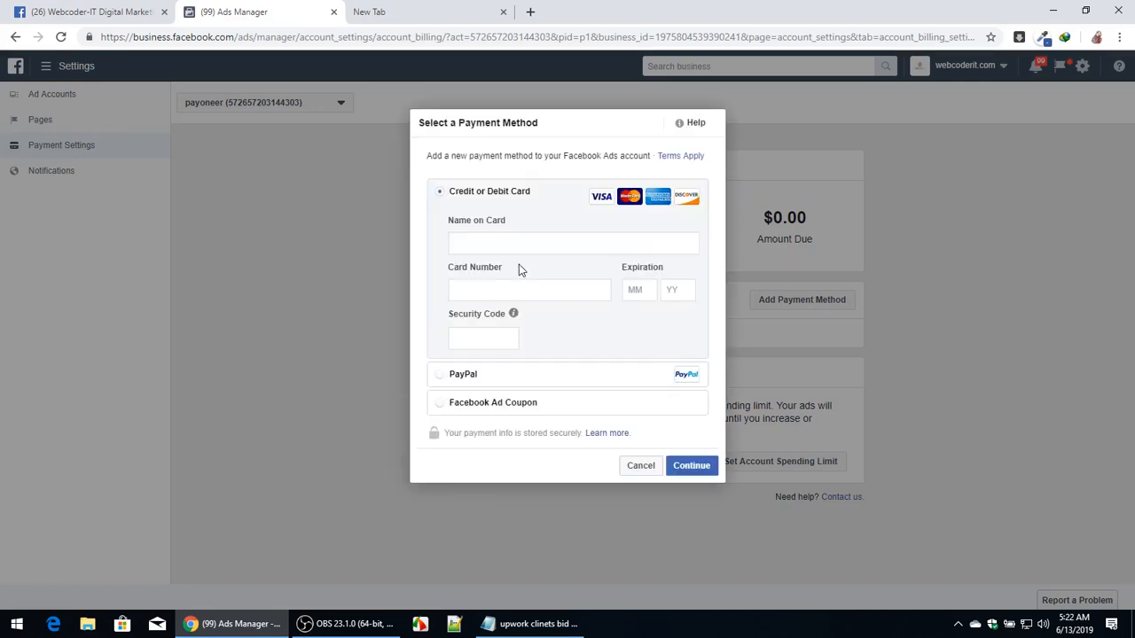
type("42345235345345345345")
type("5345")
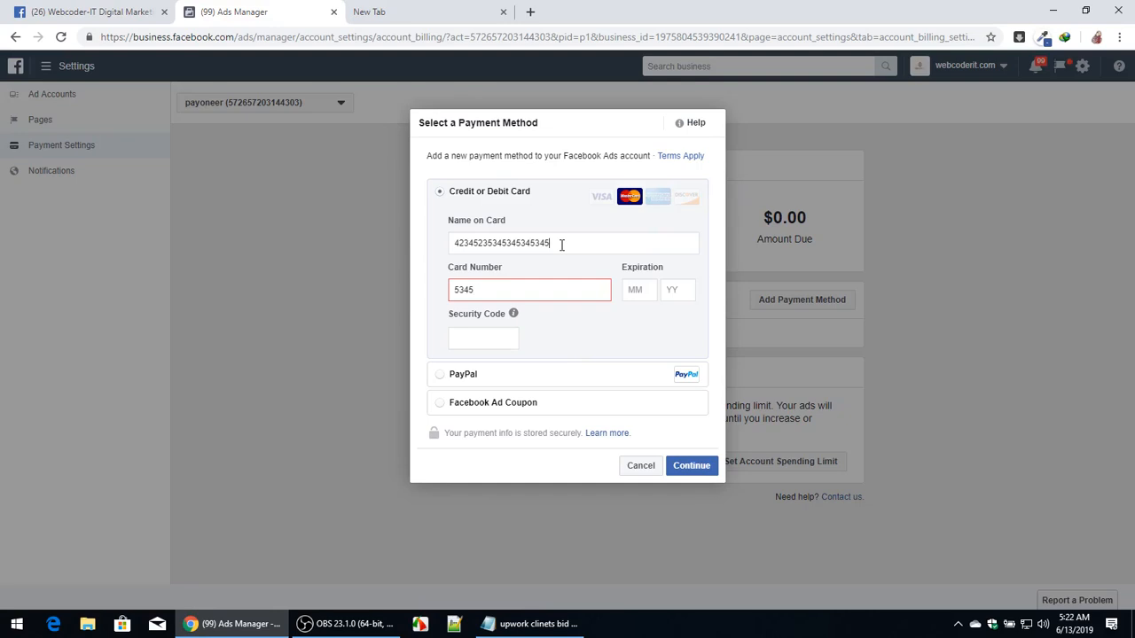
left_click_drag(560, 243, 413, 255)
key("BackSpace")
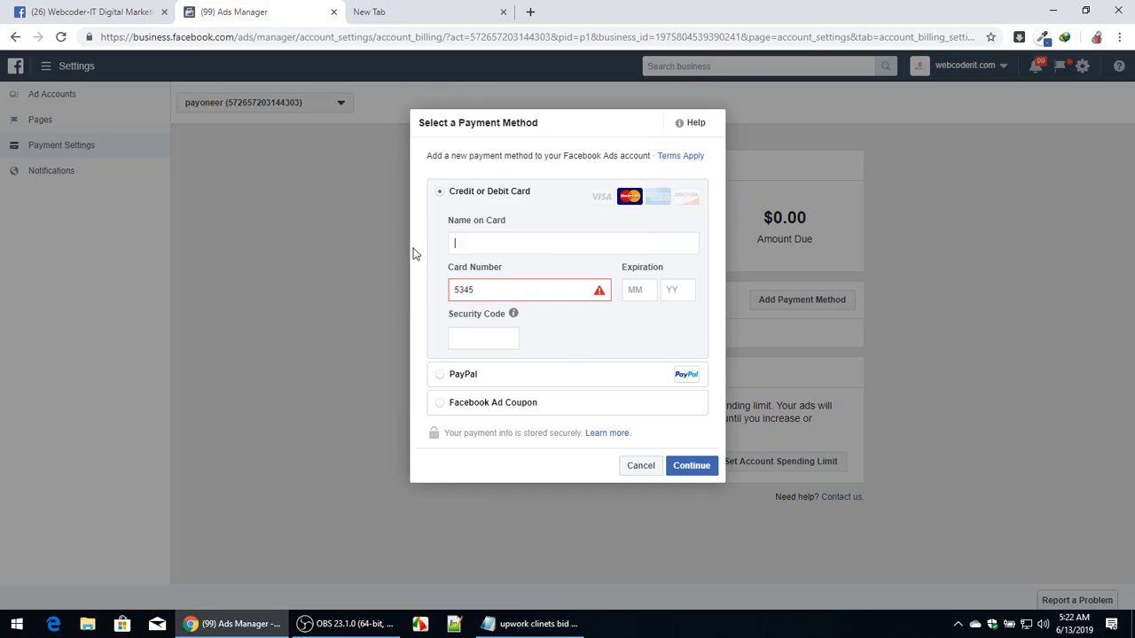
Re-enter a test number in the card number field.
left_click(492, 288)
type("r")
key("BackSpace")
type("234242353")
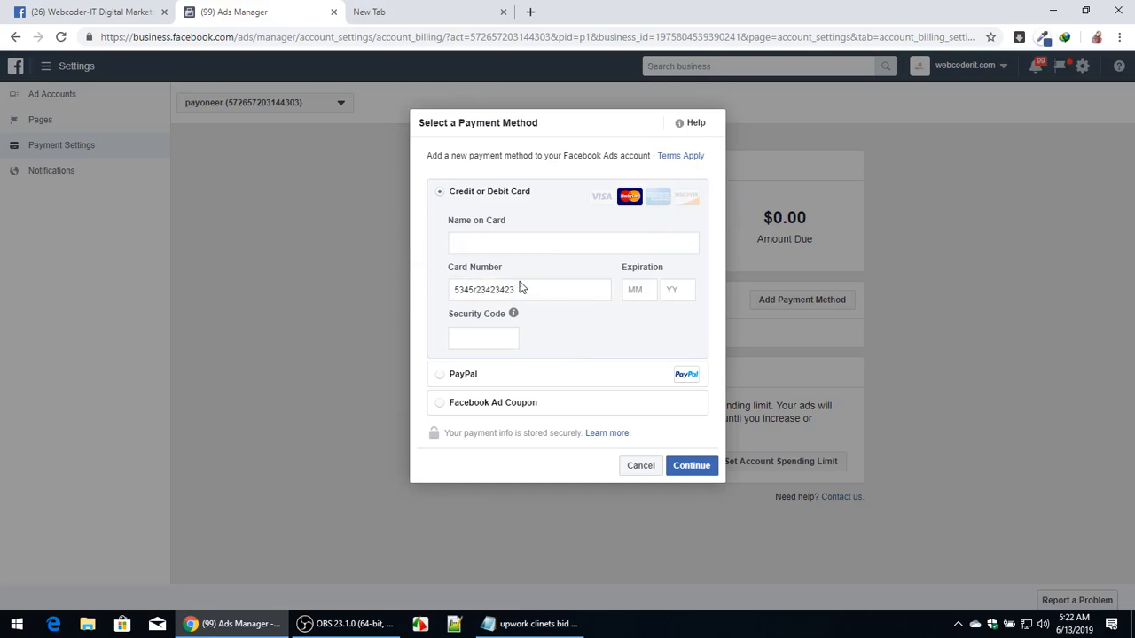
key("BackSpace")
key("BackSpace")
key("BackSpace")
key("BackSpace")
key("BackSpace")
key("BackSpace")
key("BackSpace")
key("BackSpace")
key("BackSpace")
key("BackSpace")
key("BackSpace")
left_click(520, 286)
type("523423423423423423")
Fill in the card's expiration month and year, then select the card number text and move to the security code field.
left_click(547, 244)
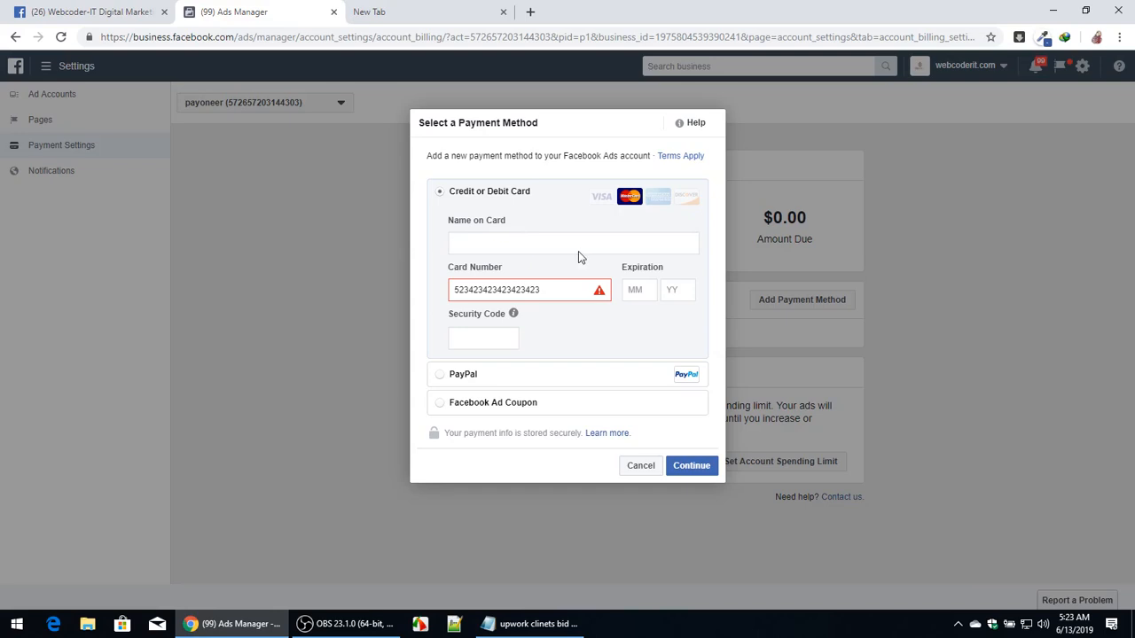
left_click(645, 288)
type("4")
left_click(672, 289)
type("3")
left_click(493, 335)
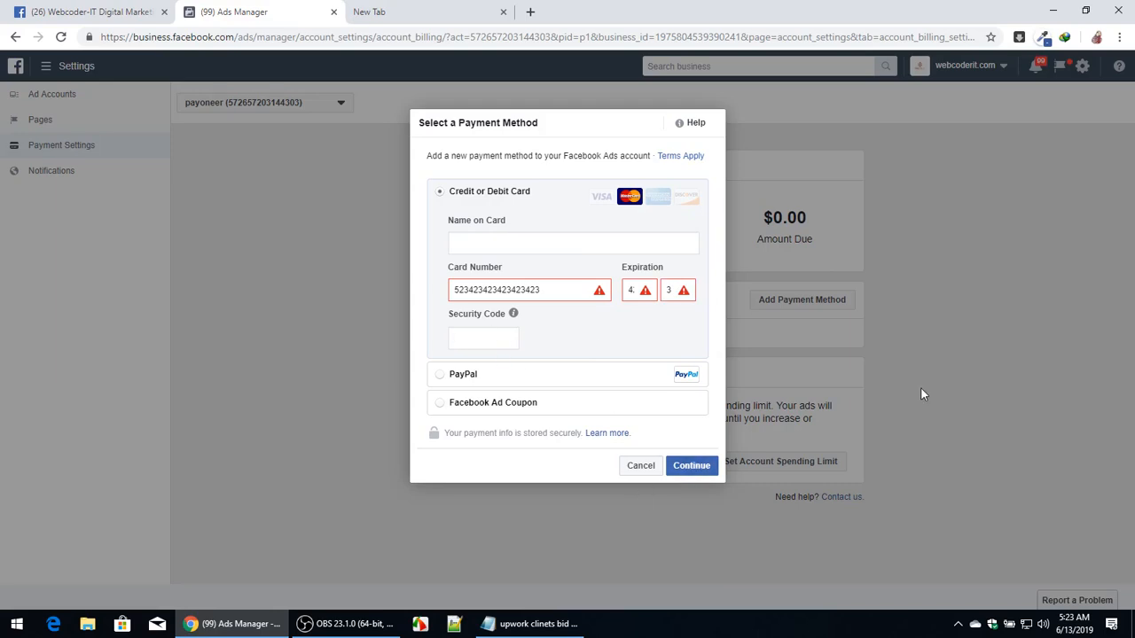
left_click(536, 290)
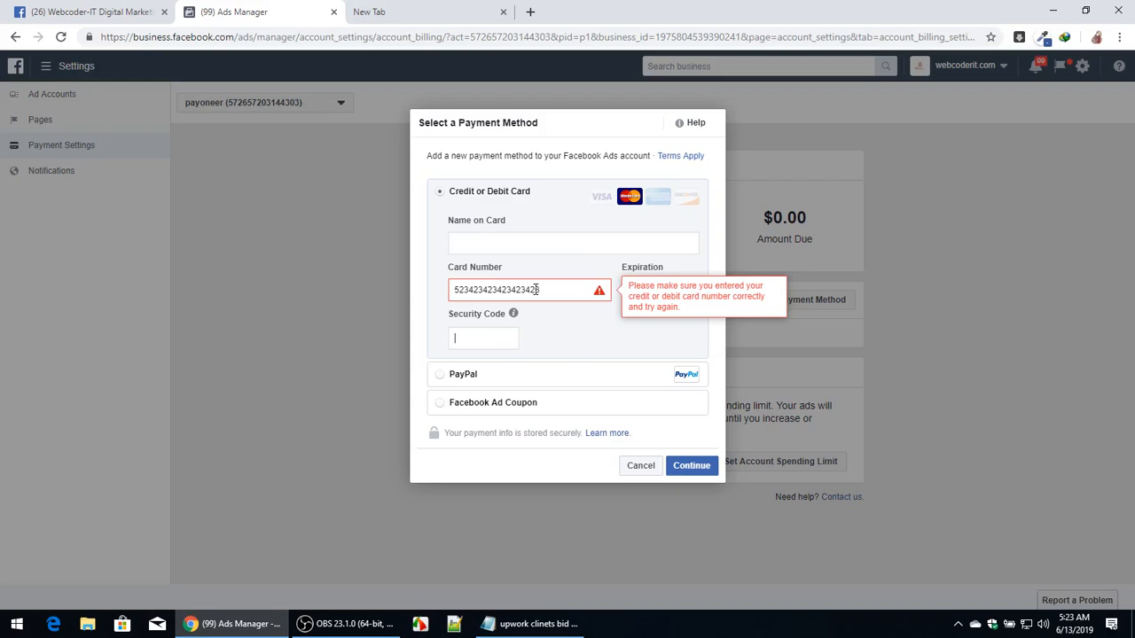
left_click_drag(536, 290, 445, 310)
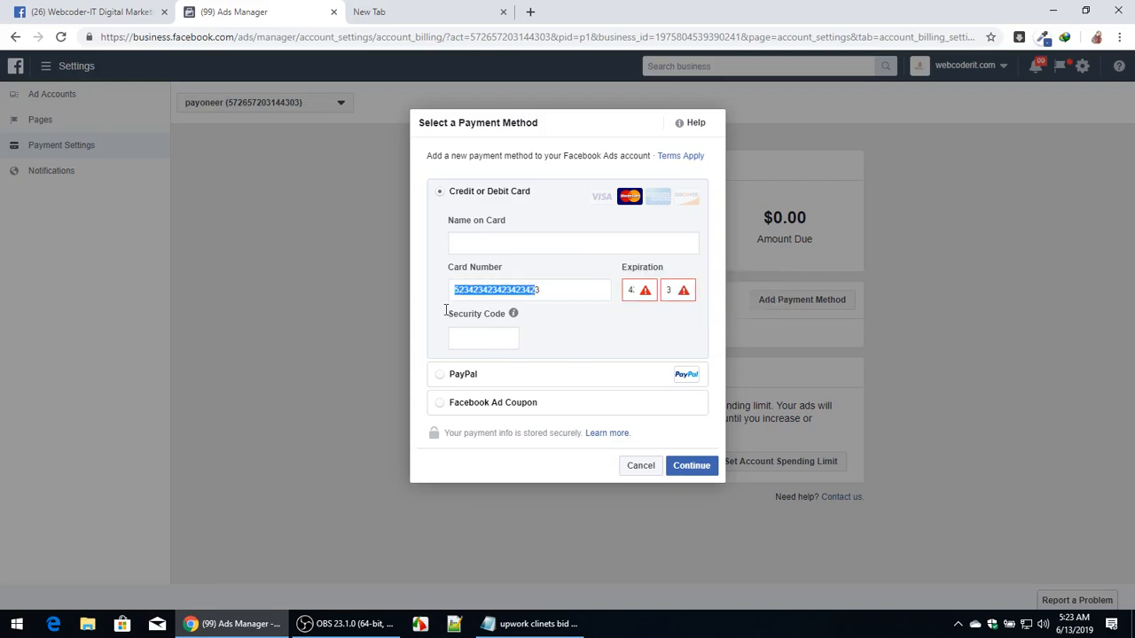
left_click(454, 337)
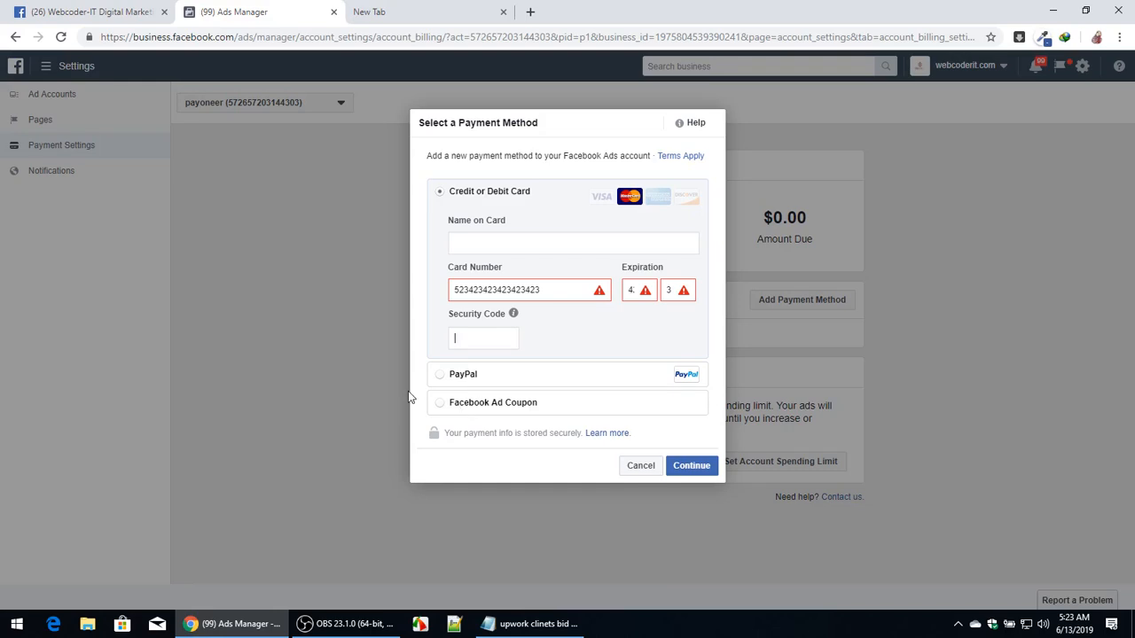
Choose Facebook Ad Coupon as the payment method, try to continue, then cancel the dialog.
left_click(468, 406)
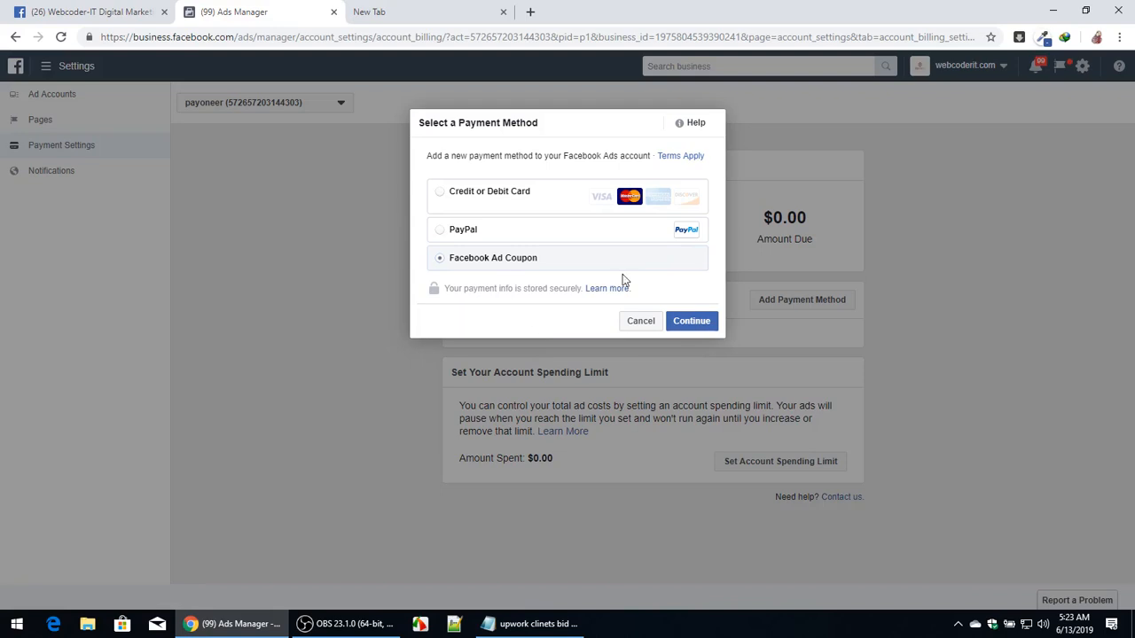
left_click(708, 322)
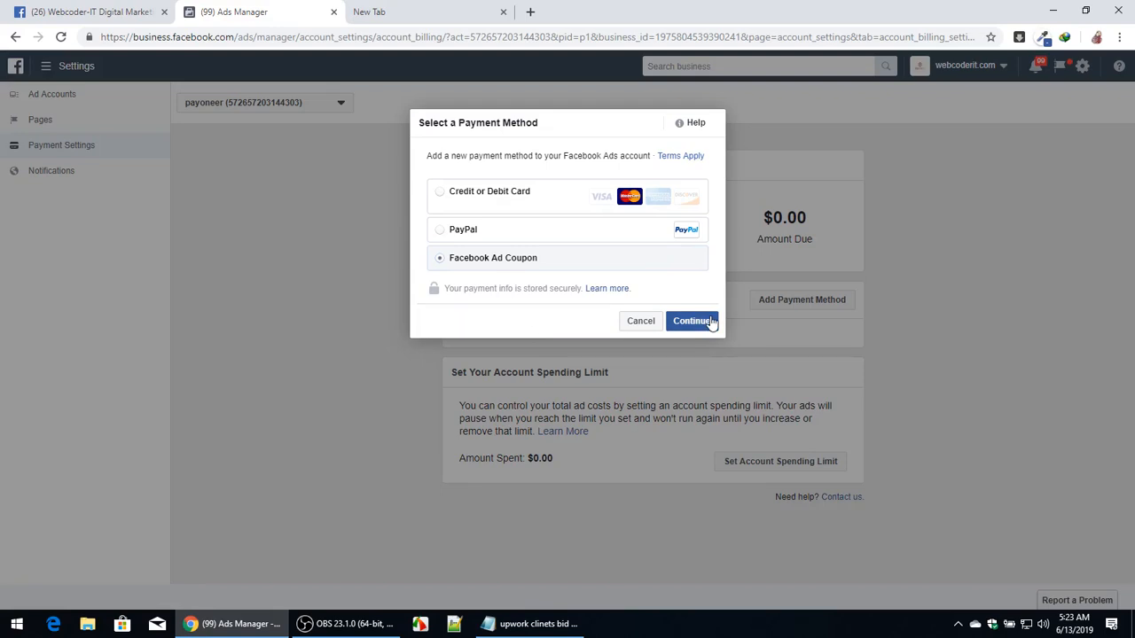
left_click(647, 321)
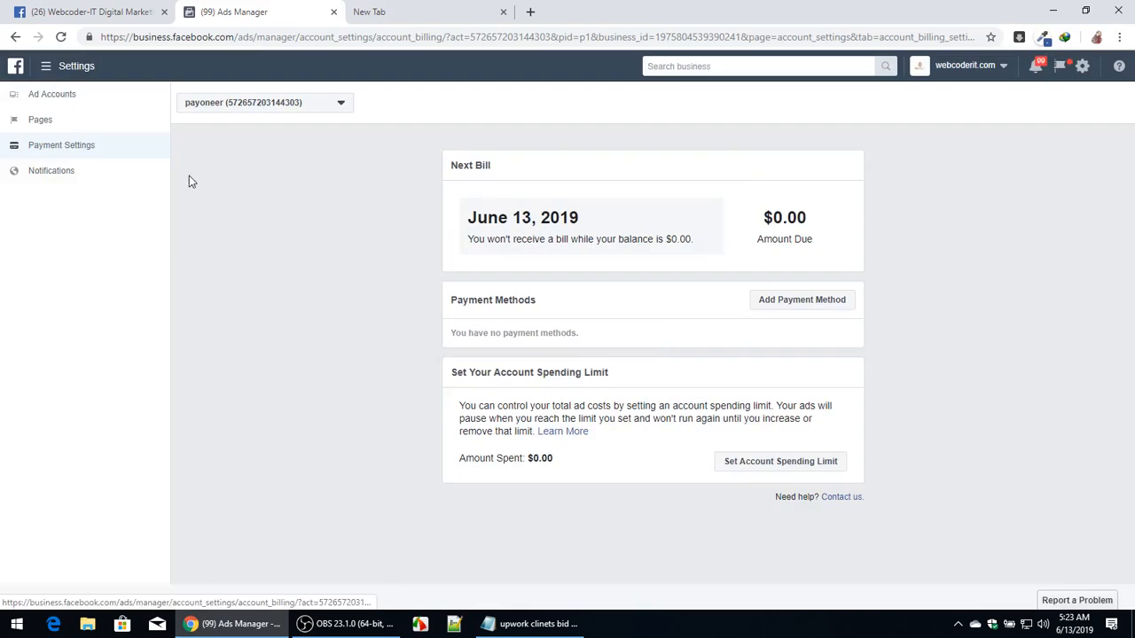
Close the Ads Manager tab and the empty new tab.
left_click(331, 12)
left_click(332, 14)
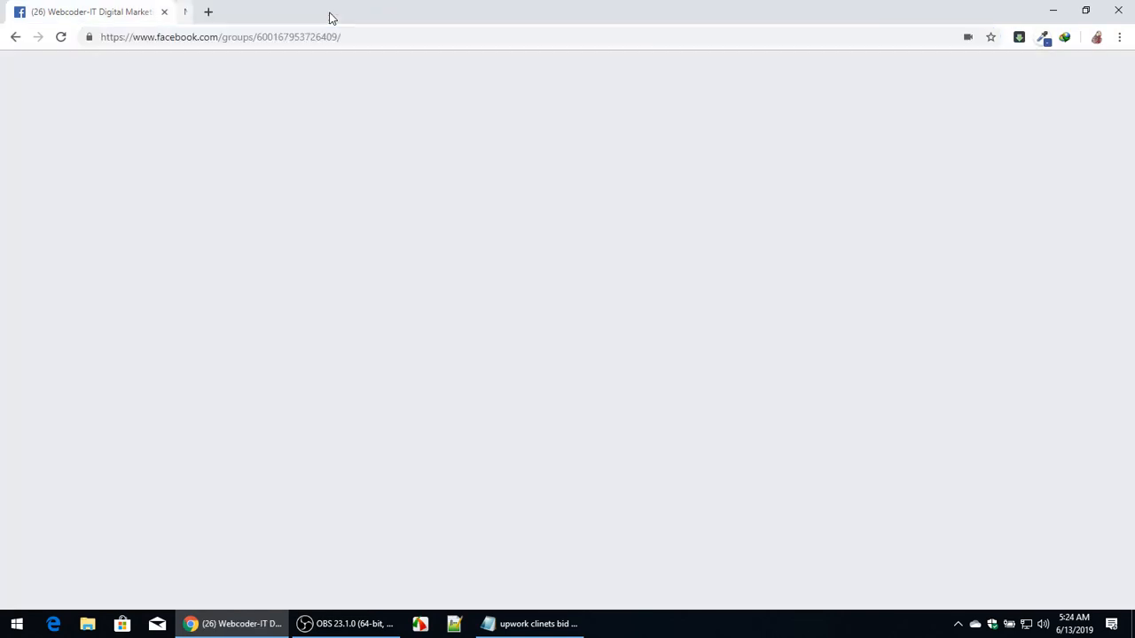